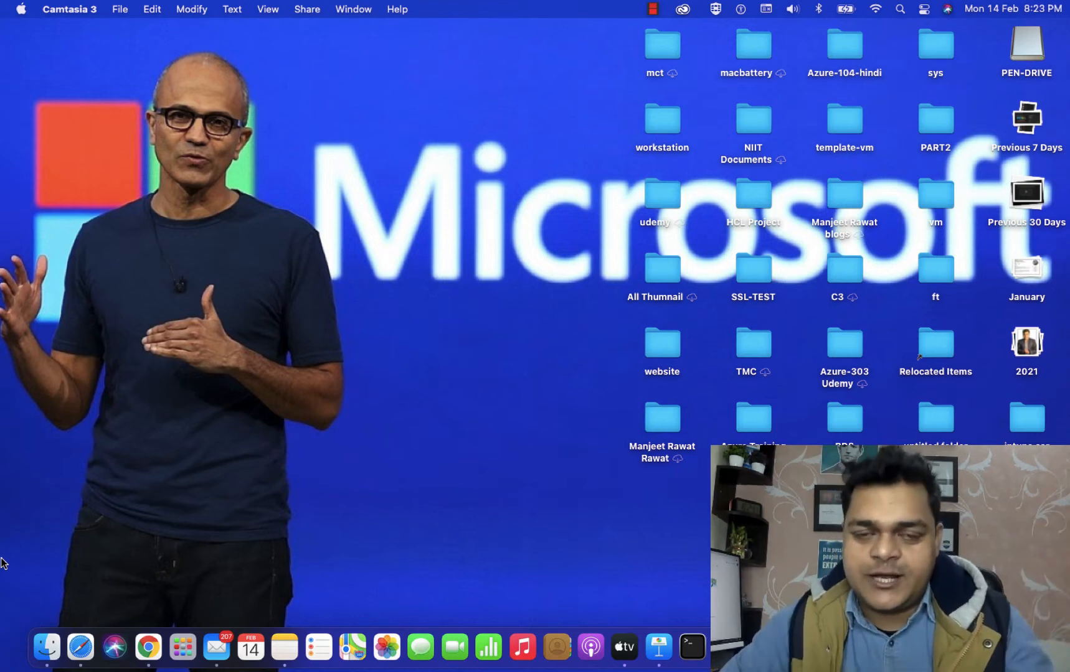
Switch from the desktop to the full-screen OneNote page 'Microsoft Intune macOS Device enrollment'.
key(ctrl+Right)
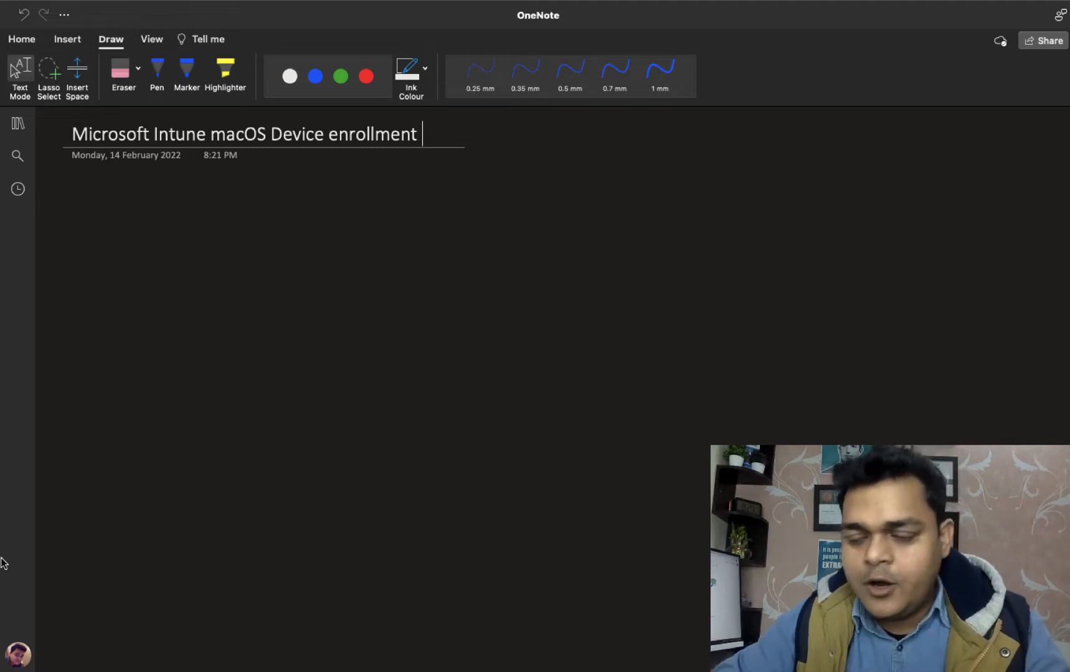
Set the pen to green ink at 0.5 mm and handwrite item 1, User.
click(157, 72)
click(341, 76)
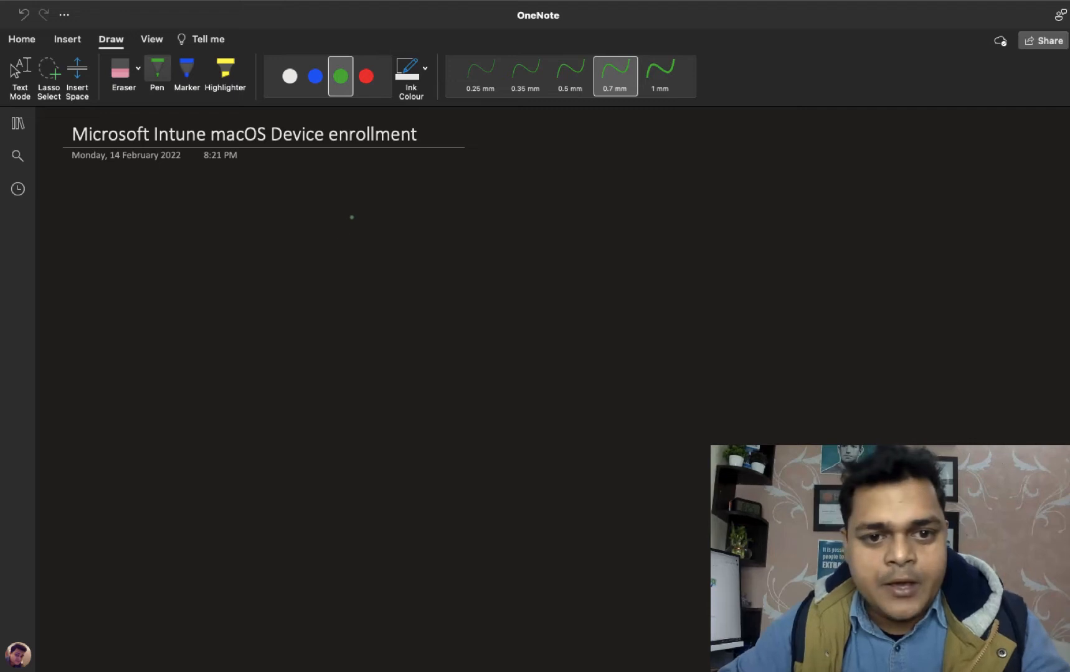
mouse_move(351, 217)
mouse_down()
mouse_move(349, 235)
mouse_move(357, 232)
mouse_up()
mouse_move(363, 229)
mouse_down()
mouse_move(404, 217)
mouse_move(410, 232)
mouse_move(478, 208)
mouse_up()
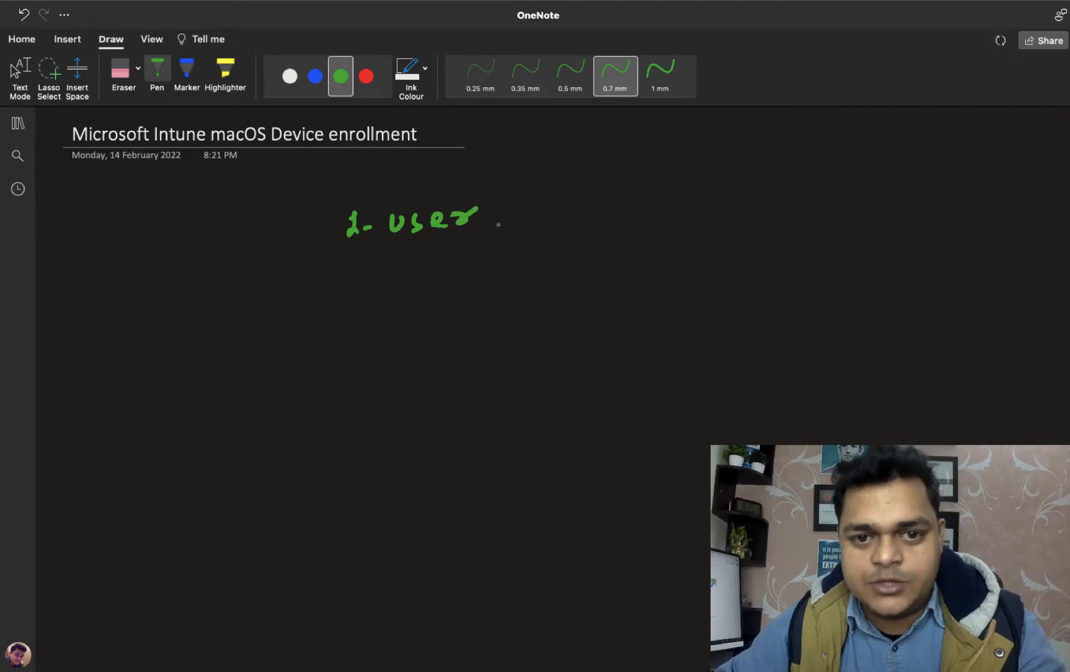
click(570, 78)
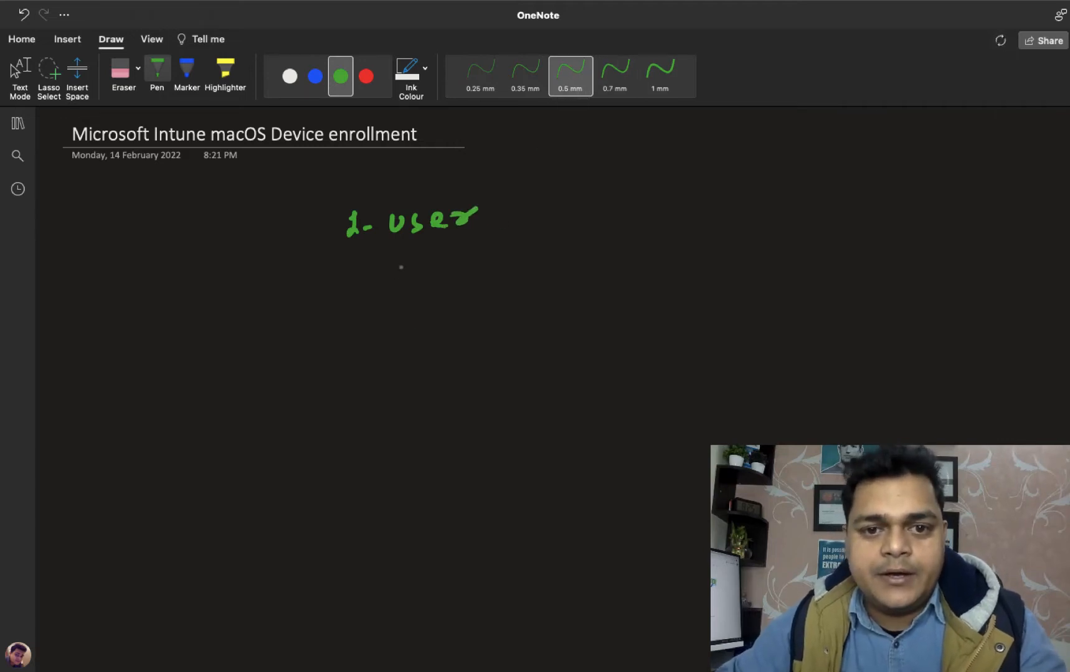
Handwrite item 2, Group.
drag(343, 277, 363, 301)
drag(364, 290, 403, 288)
mouse_move(399, 285)
mouse_down()
mouse_move(399, 304)
mouse_move(418, 281)
mouse_up()
mouse_move(426, 283)
mouse_down()
mouse_move(470, 275)
mouse_move(480, 285)
mouse_up()
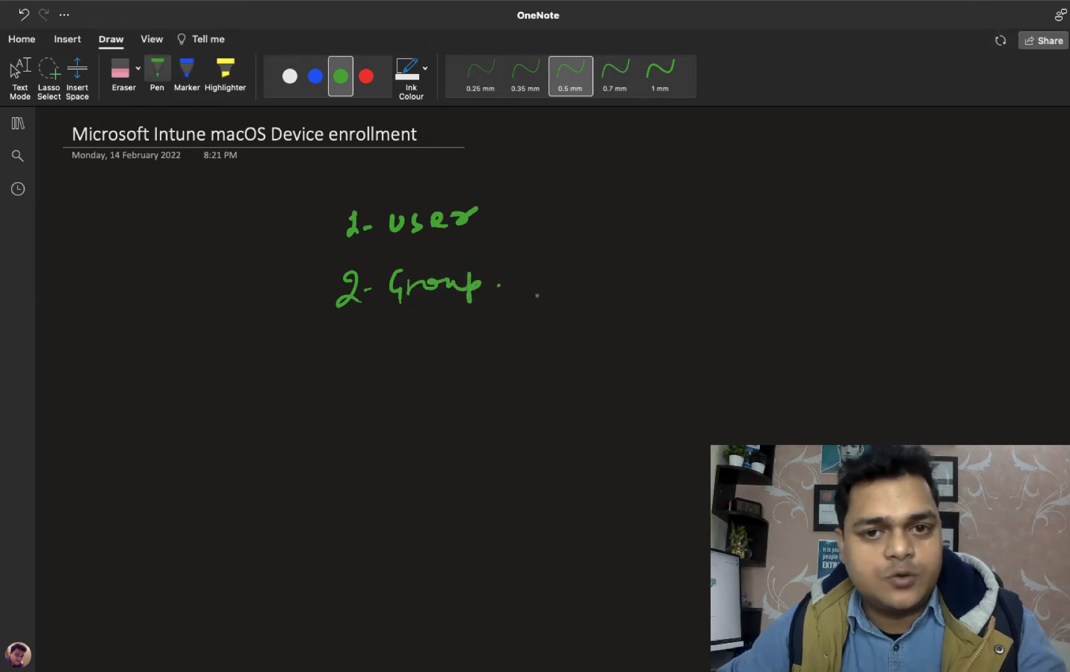
Handwrite item 3, 'AD License (E5 Security)', undoing one stray stroke.
mouse_move(339, 337)
mouse_down()
mouse_move(354, 352)
mouse_move(337, 364)
mouse_up()
mouse_move(368, 354)
mouse_down()
mouse_move(405, 337)
mouse_move(413, 361)
mouse_up()
drag(402, 353, 416, 351)
mouse_move(426, 338)
mouse_down()
mouse_move(425, 359)
mouse_move(460, 345)
mouse_move(468, 358)
mouse_up()
mouse_move(478, 347)
mouse_down()
mouse_move(479, 357)
mouse_move(523, 352)
mouse_up()
mouse_move(524, 348)
mouse_down()
mouse_move(615, 366)
mouse_move(665, 358)
mouse_move(661, 346)
mouse_up()
mouse_move(647, 335)
mouse_down()
mouse_move(662, 335)
mouse_move(671, 362)
mouse_move(695, 336)
mouse_move(692, 370)
mouse_move(711, 352)
mouse_move(757, 360)
mouse_up()
key(super+z)
mouse_move(774, 347)
mouse_down()
mouse_move(781, 360)
mouse_move(820, 364)
mouse_move(834, 351)
mouse_up()
click(806, 338)
mouse_move(830, 346)
mouse_down()
mouse_move(849, 346)
mouse_move(844, 385)
mouse_move(863, 374)
mouse_up()
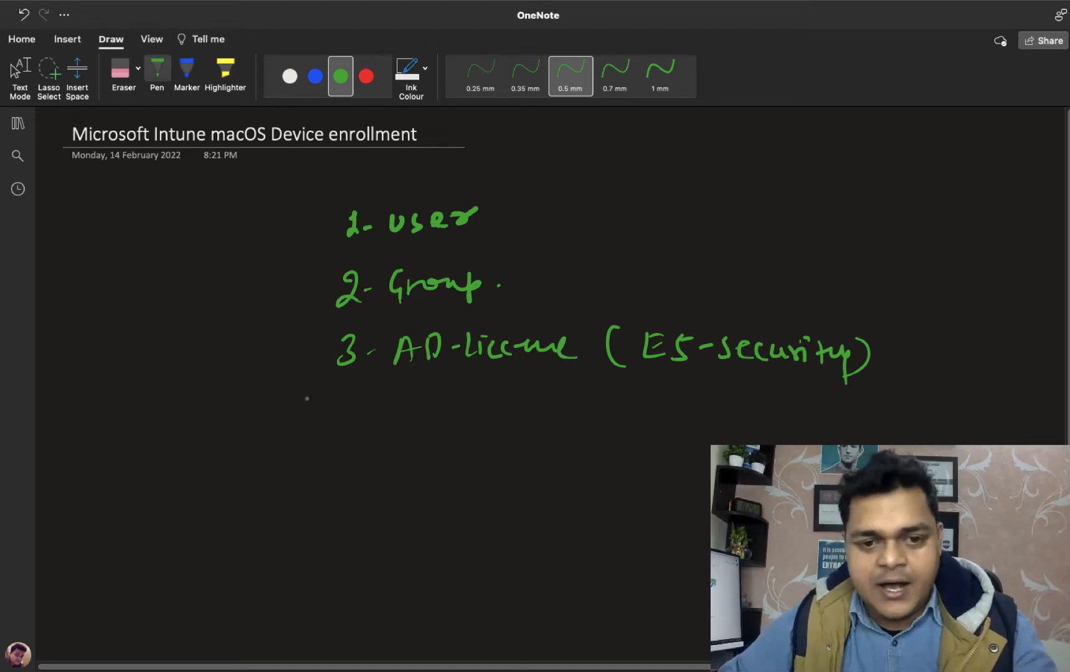
Handwrite item 4, 'Download Company Portal', then stop inking and return to the desktop.
drag(341, 400, 360, 416)
mouse_move(358, 406)
mouse_down()
mouse_move(359, 428)
mouse_move(427, 403)
mouse_up()
mouse_move(419, 405)
mouse_down()
mouse_move(419, 424)
mouse_move(427, 421)
mouse_up()
mouse_move(434, 411)
mouse_down()
mouse_move(489, 415)
mouse_move(491, 426)
mouse_move(537, 412)
mouse_move(537, 430)
mouse_move(633, 427)
mouse_up()
mouse_move(592, 418)
mouse_down()
mouse_move(641, 438)
mouse_move(652, 421)
mouse_move(672, 432)
mouse_up()
click(666, 425)
drag(674, 429, 699, 430)
drag(705, 419, 696, 459)
drag(767, 418, 768, 439)
mouse_move(762, 416)
mouse_down()
mouse_move(774, 430)
mouse_move(764, 432)
mouse_up()
mouse_move(782, 436)
mouse_down()
mouse_move(813, 414)
mouse_move(816, 429)
mouse_move(778, 436)
mouse_up()
click(834, 427)
key(Escape)
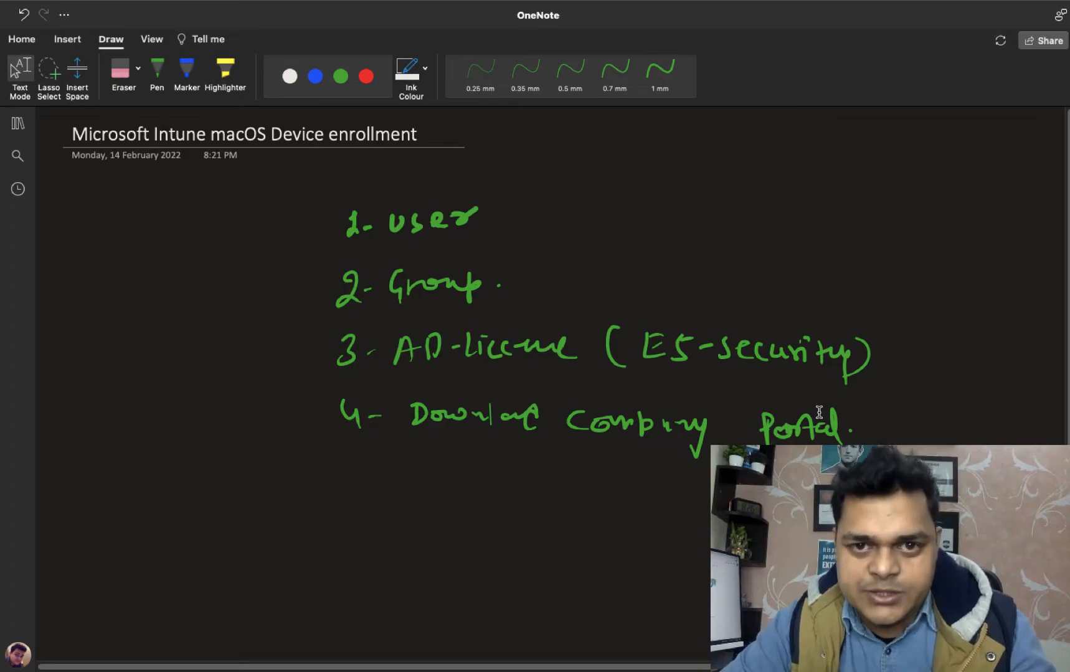
key(ctrl+Left)
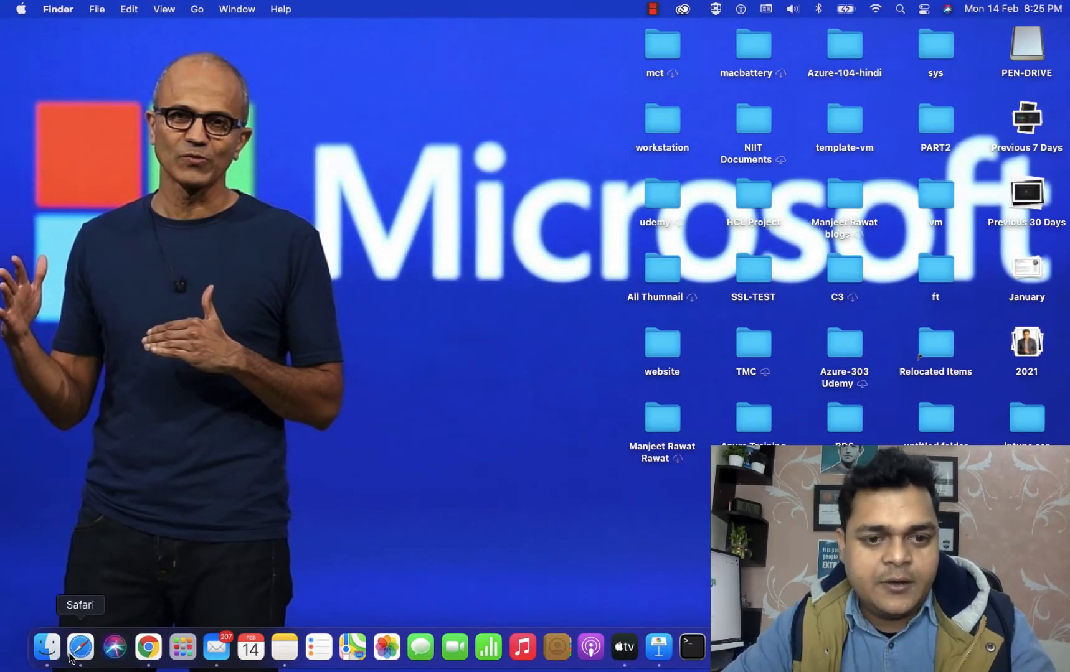
In Safari's Azure tab, view Default Directory's users, then its groups list including intune-grp.
click(71, 655)
click(264, 51)
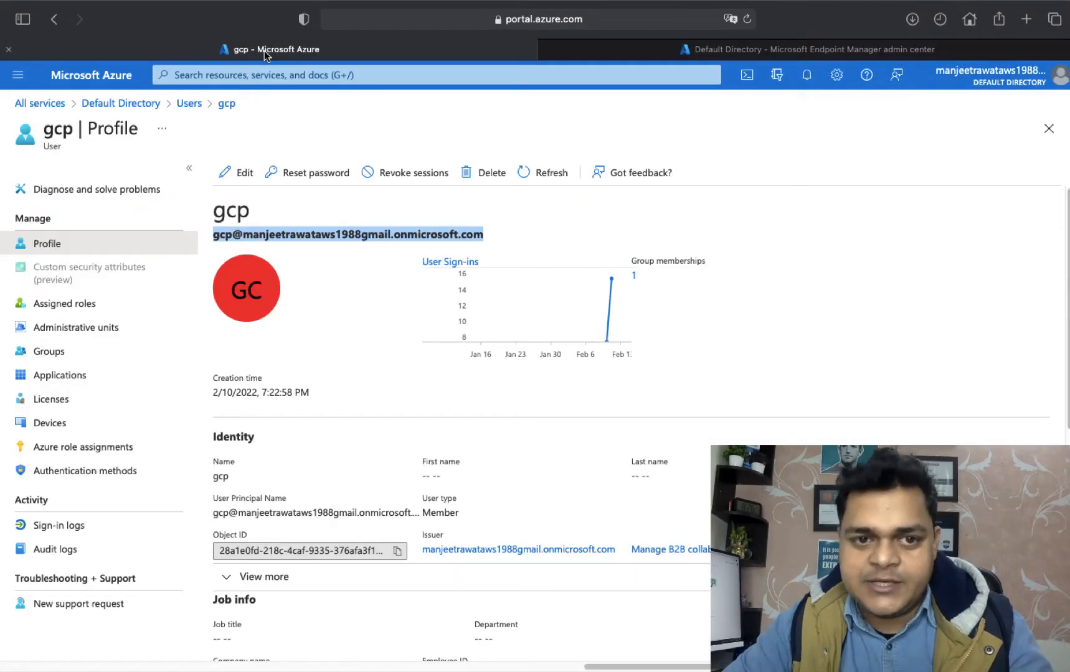
click(136, 109)
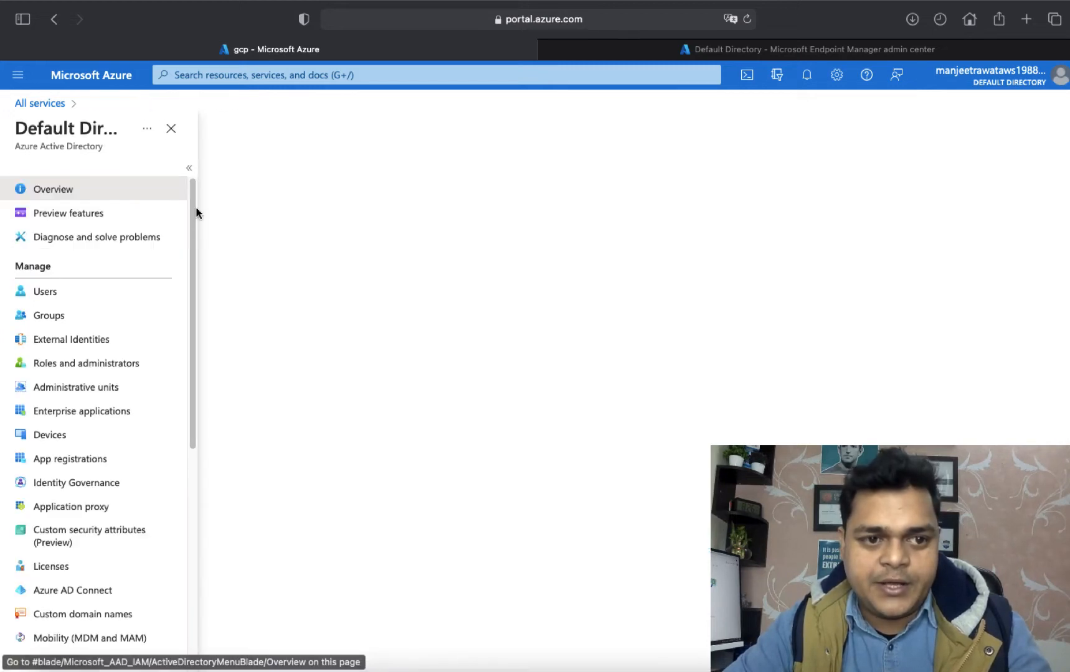
click(39, 294)
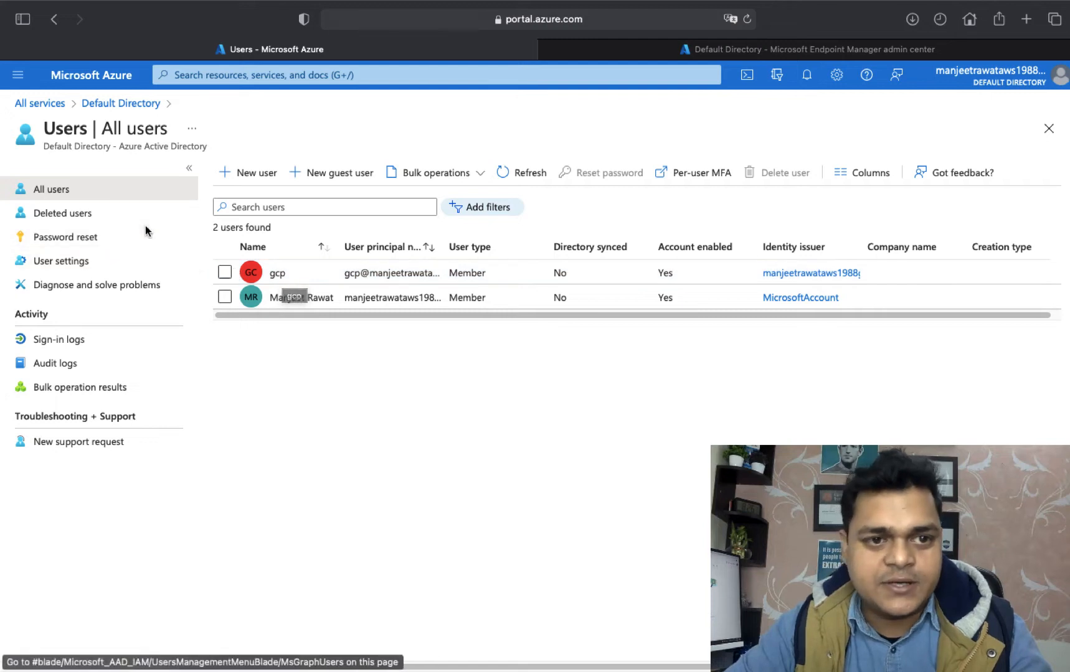
click(122, 104)
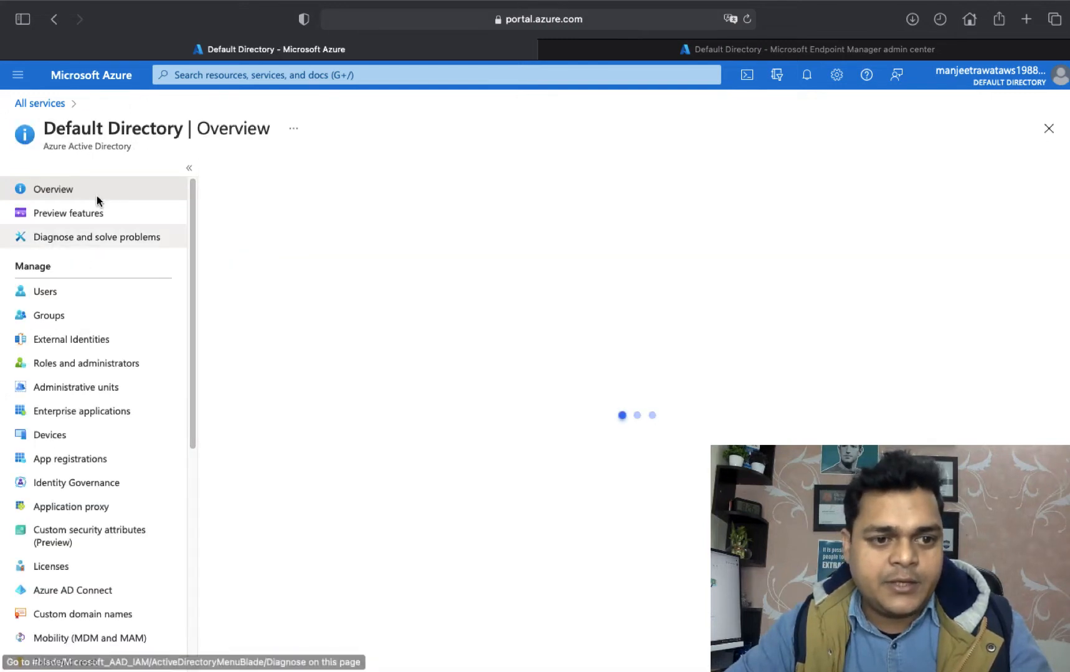
click(55, 319)
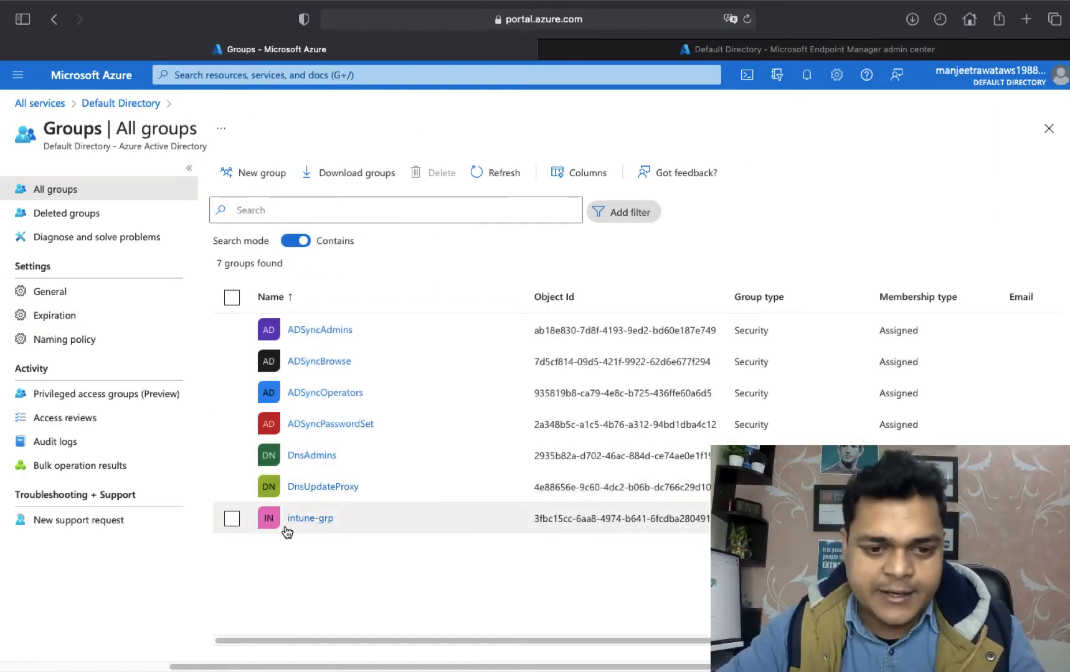
Check intune-grp's E5 licence and its one member, then go back to the Default Directory overview.
click(313, 520)
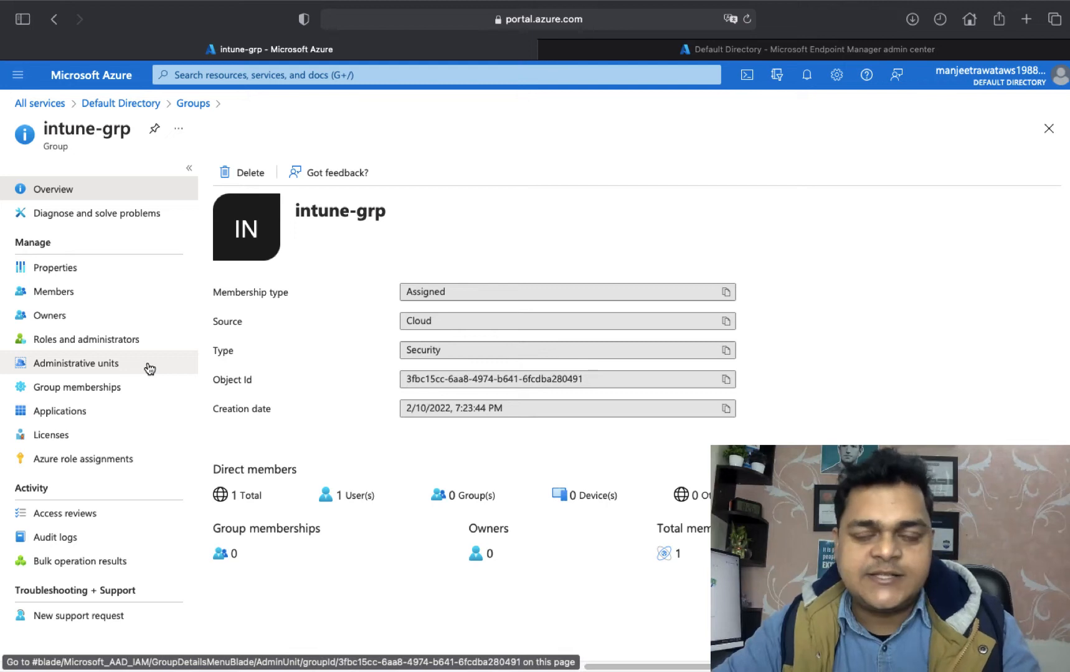
click(60, 438)
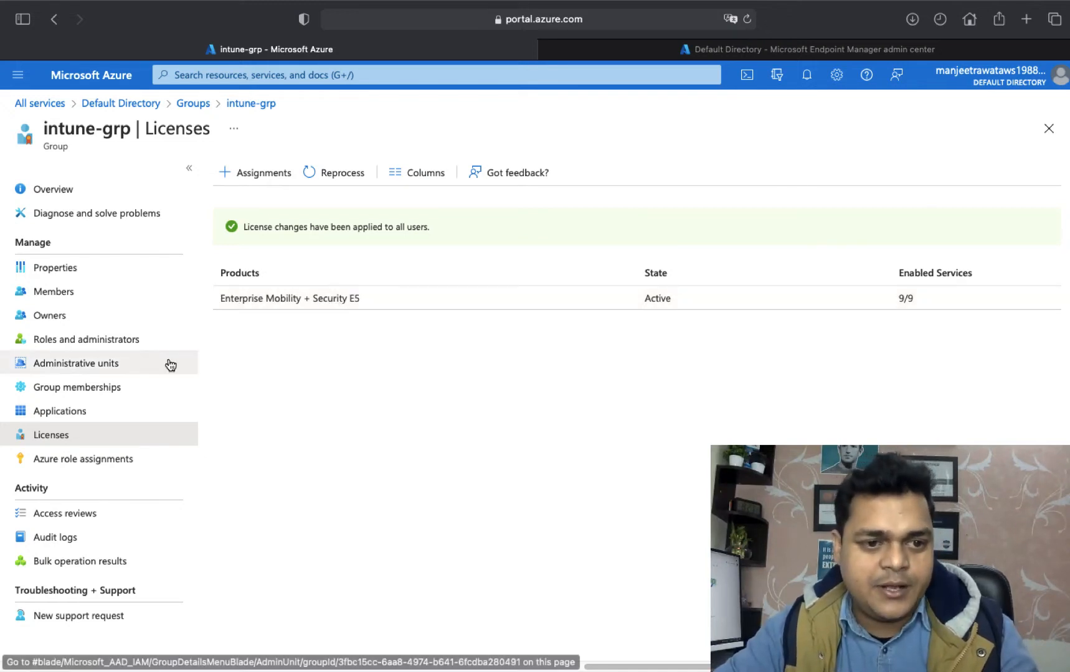
click(57, 298)
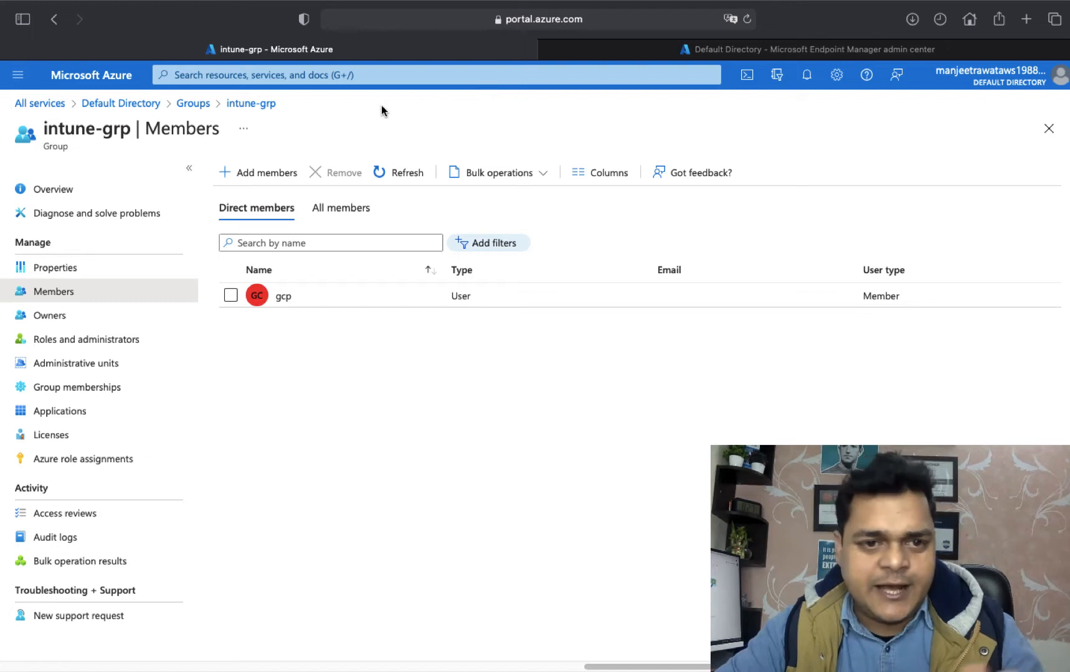
click(399, 174)
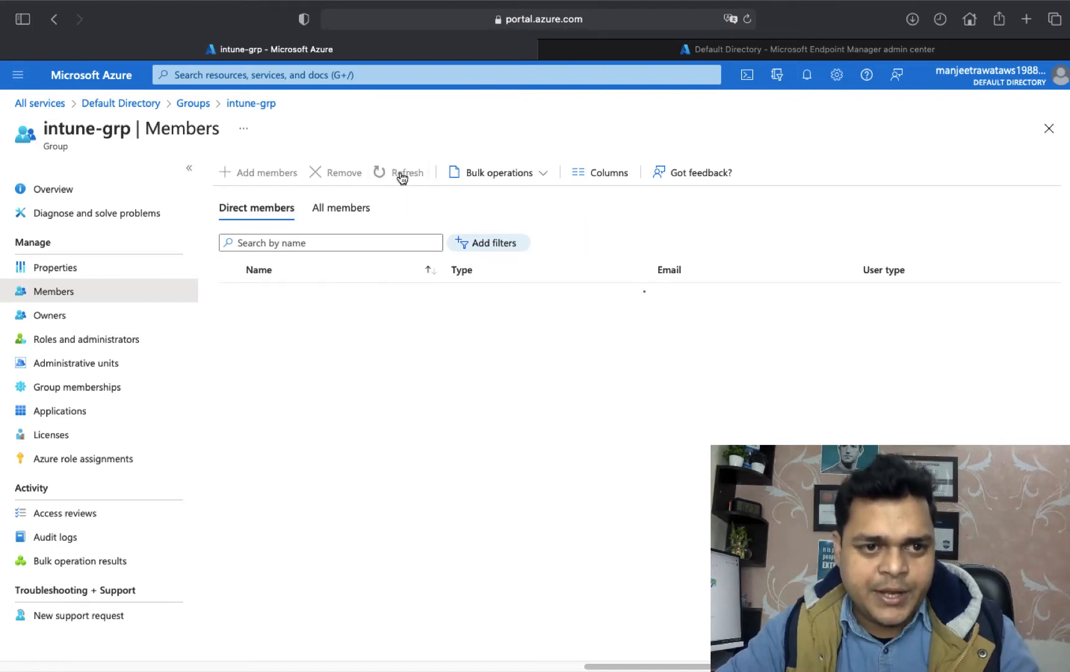
click(189, 104)
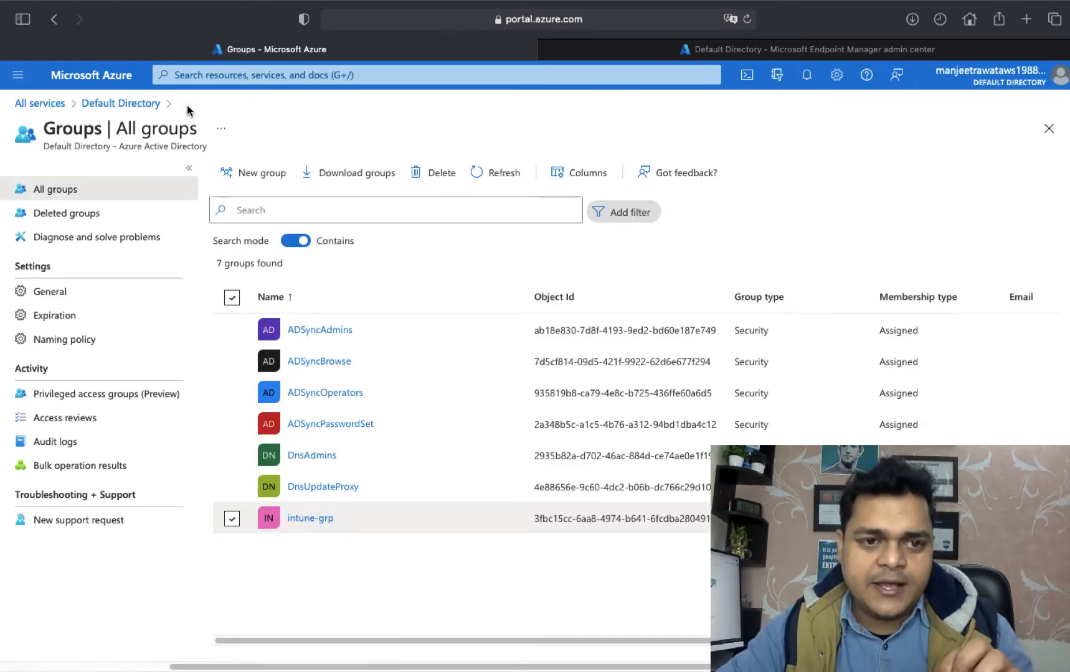
click(136, 103)
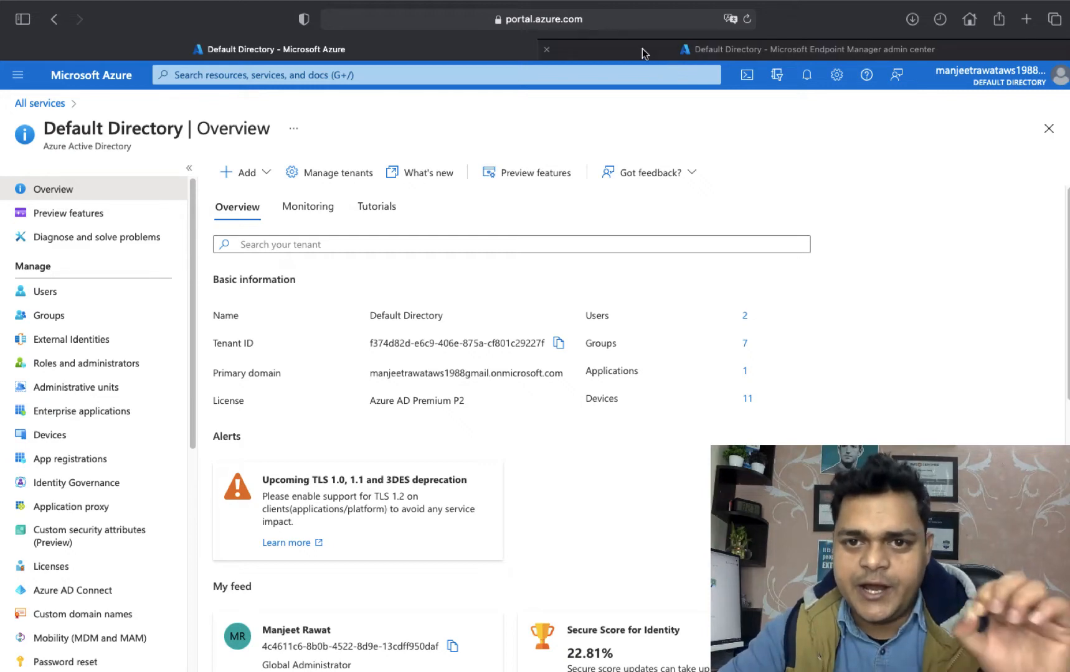
Switch to Endpoint Manager and open Devices, reviewing enrolled devices per platform and failures.
click(642, 48)
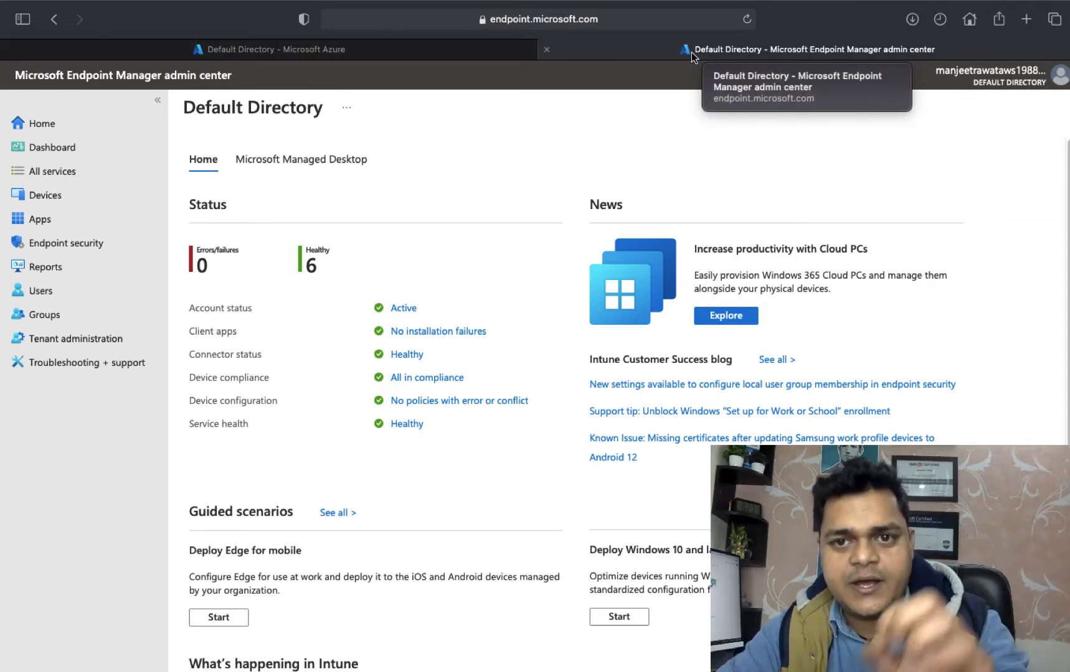
click(59, 171)
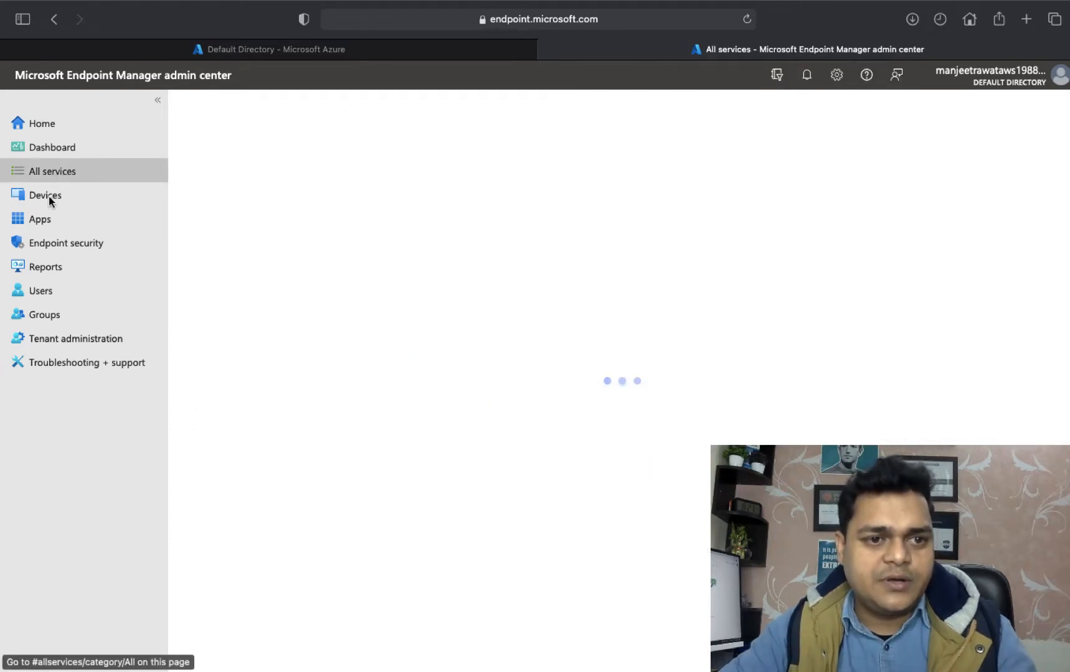
click(50, 153)
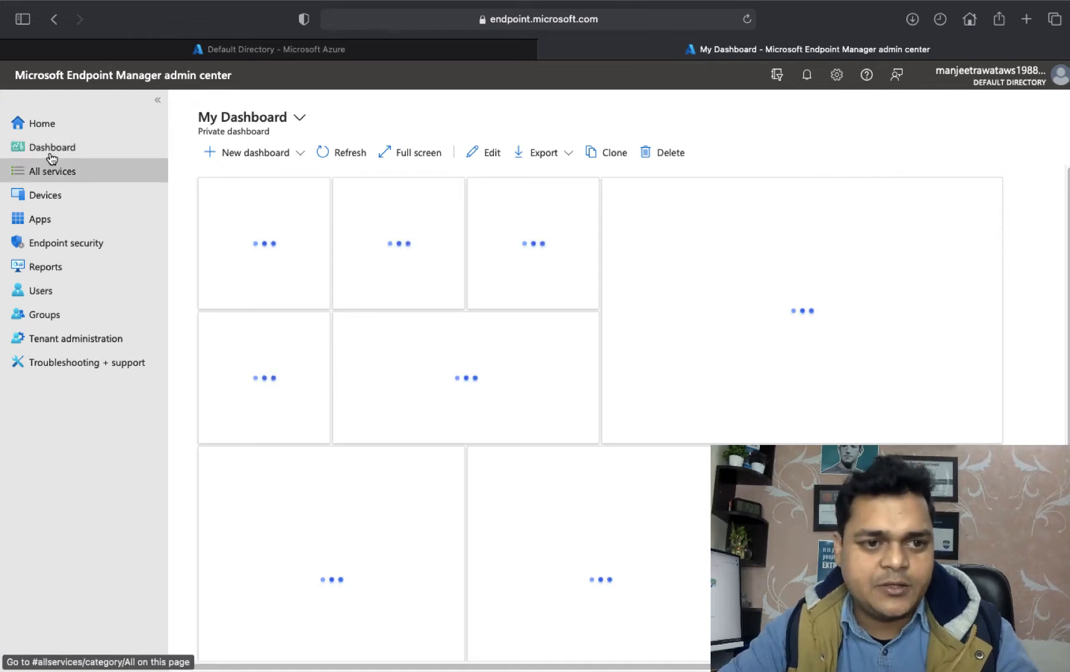
click(53, 171)
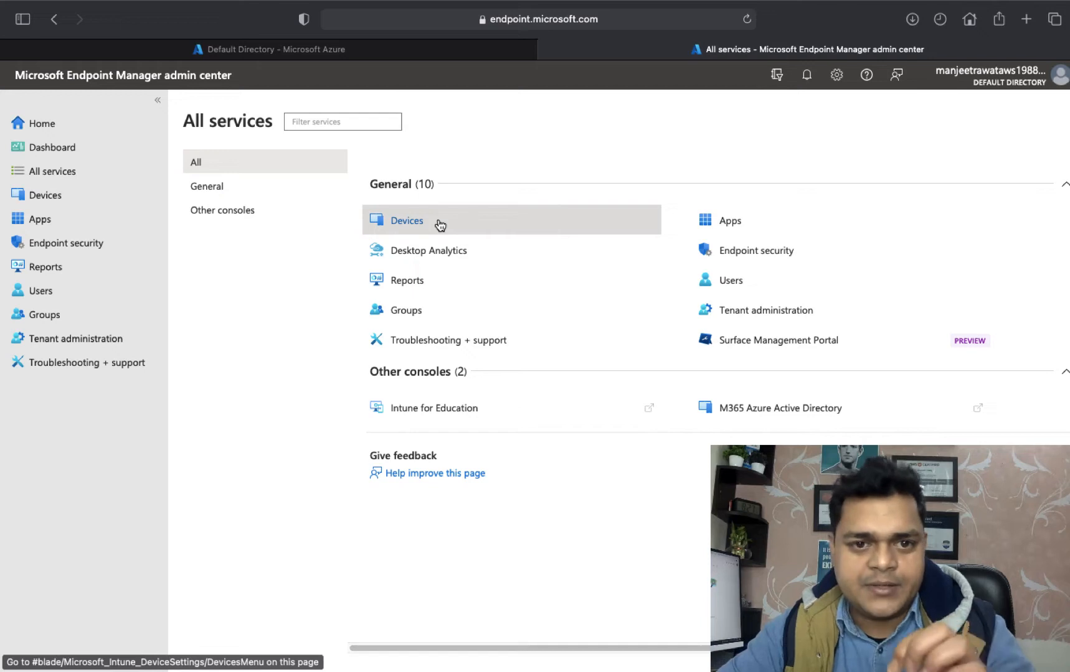
click(412, 223)
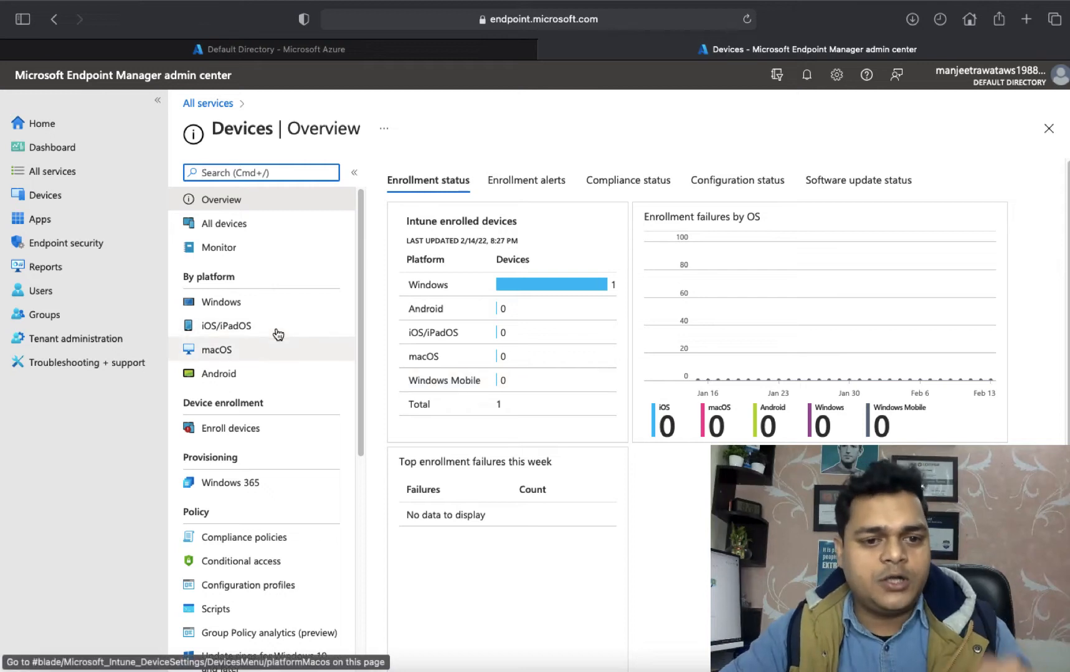
scroll(269, 353, down, 1)
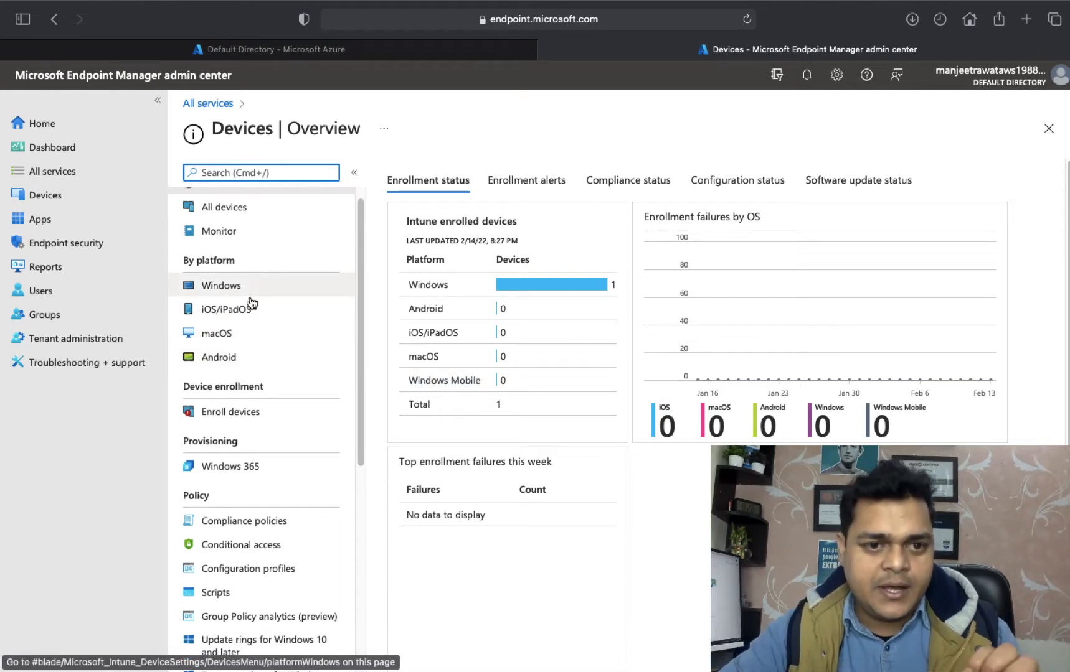
scroll(231, 261, up, 1)
scroll(227, 274, down, 3)
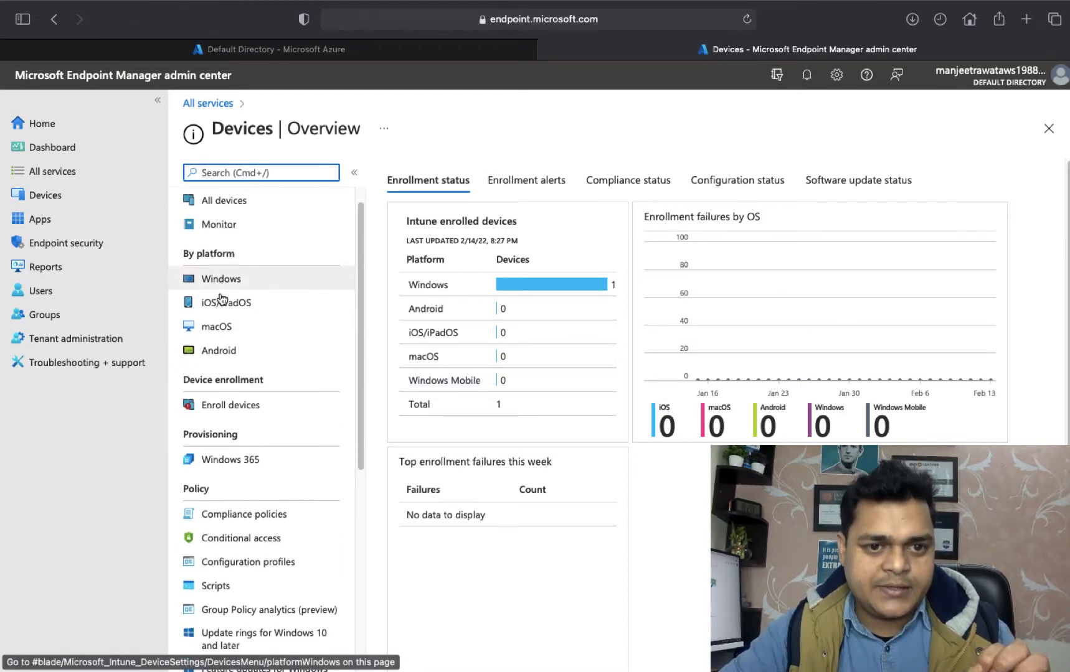
scroll(223, 302, down, 1)
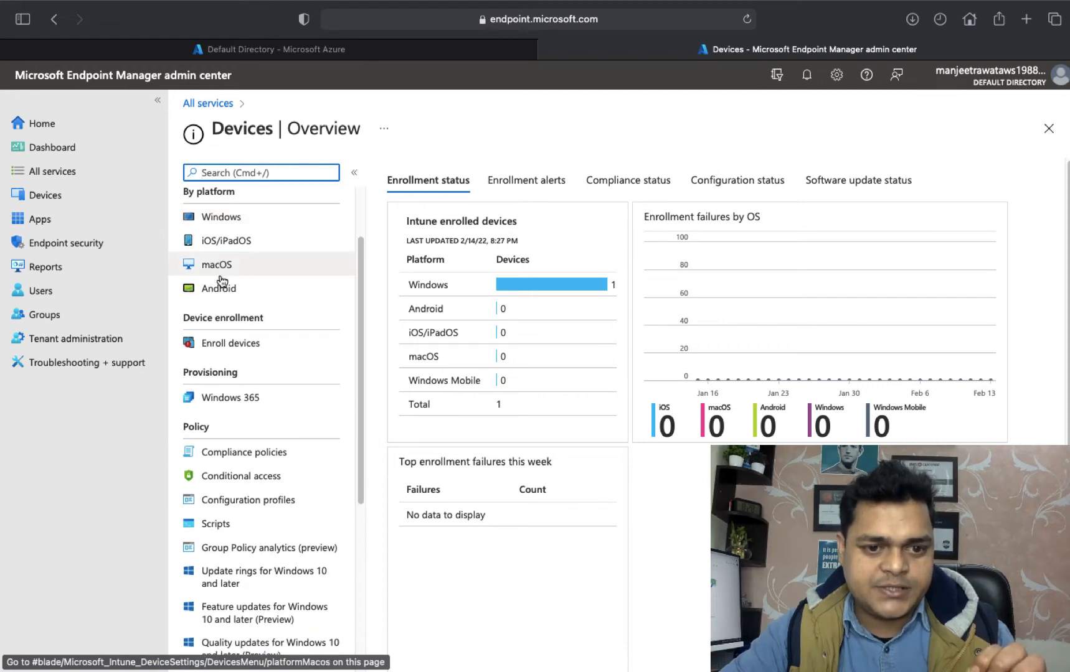
Open Enroll devices and choose Apple enrollment.
click(231, 339)
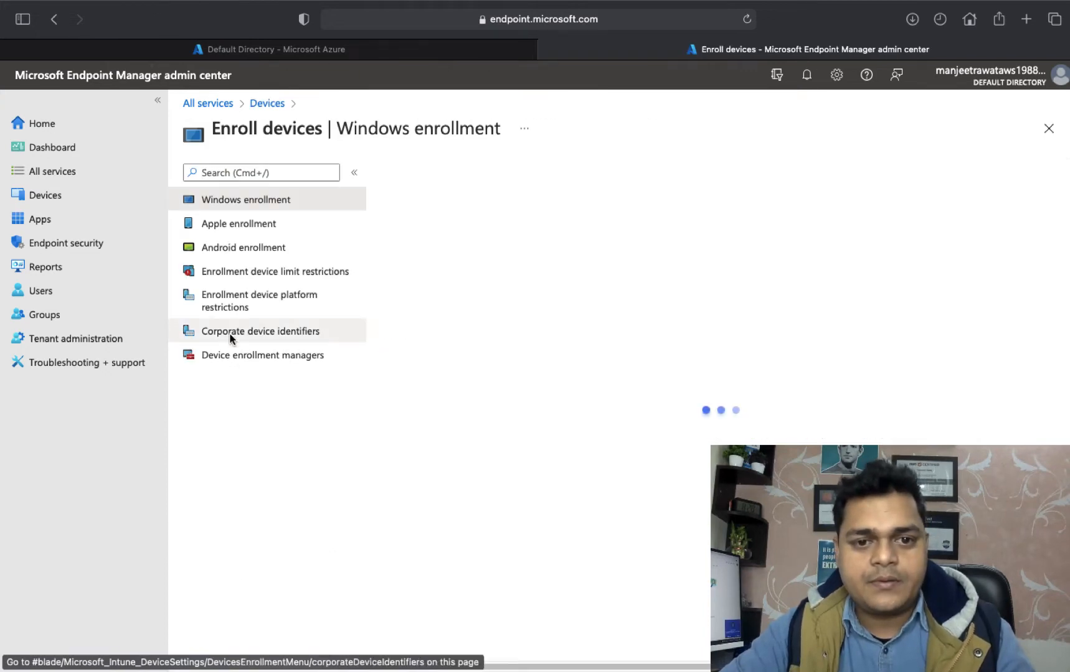
key(ctrl+Left)
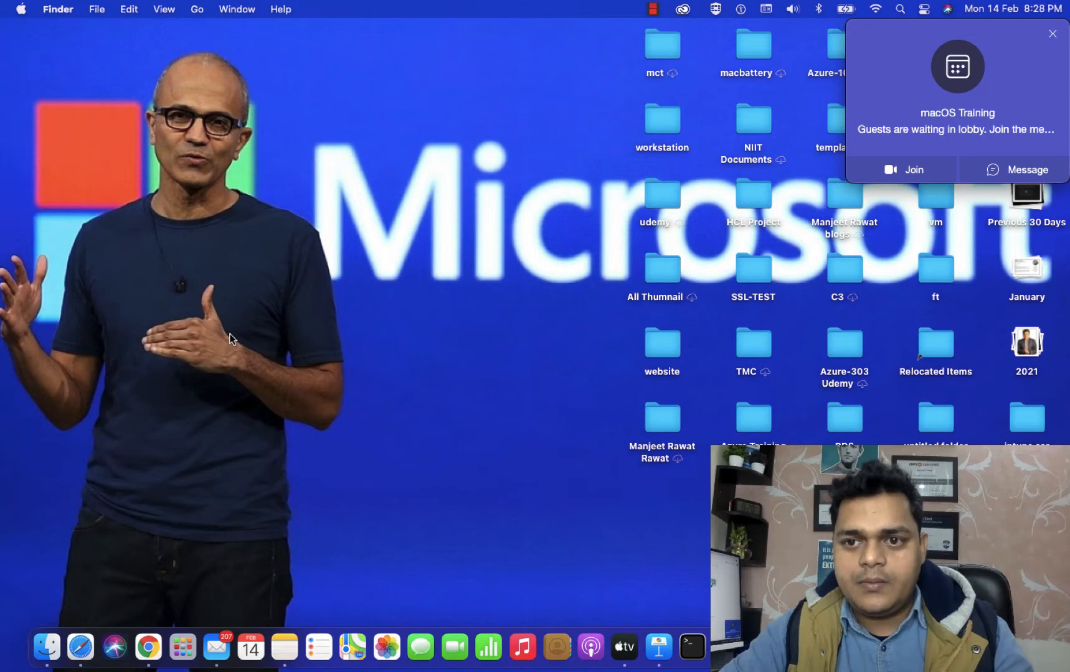
key(ctrl+Right)
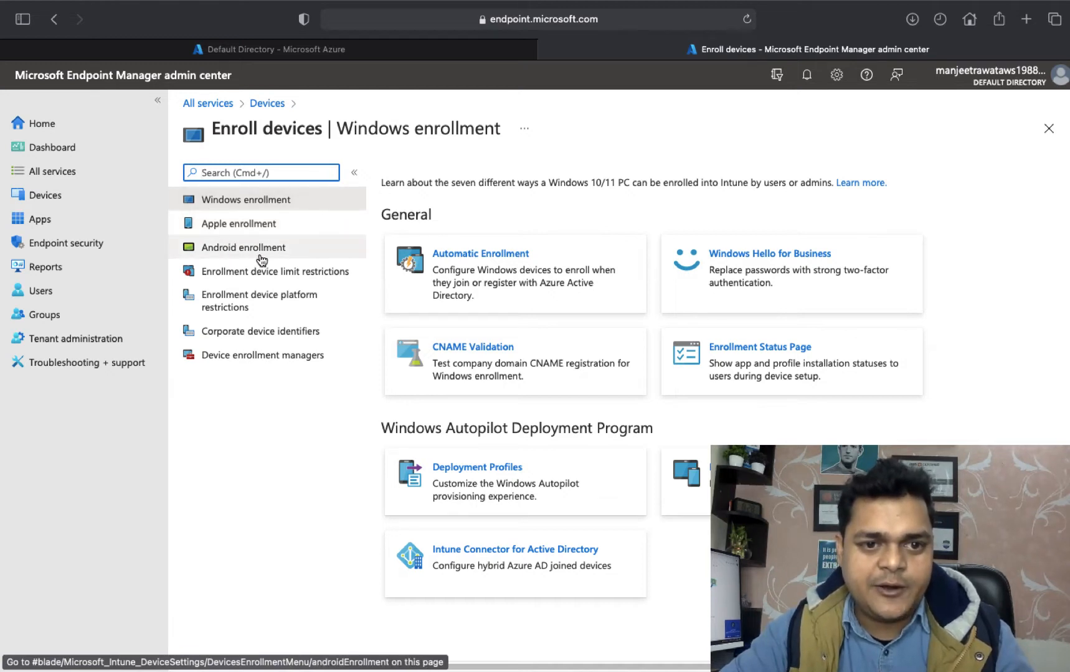
click(246, 230)
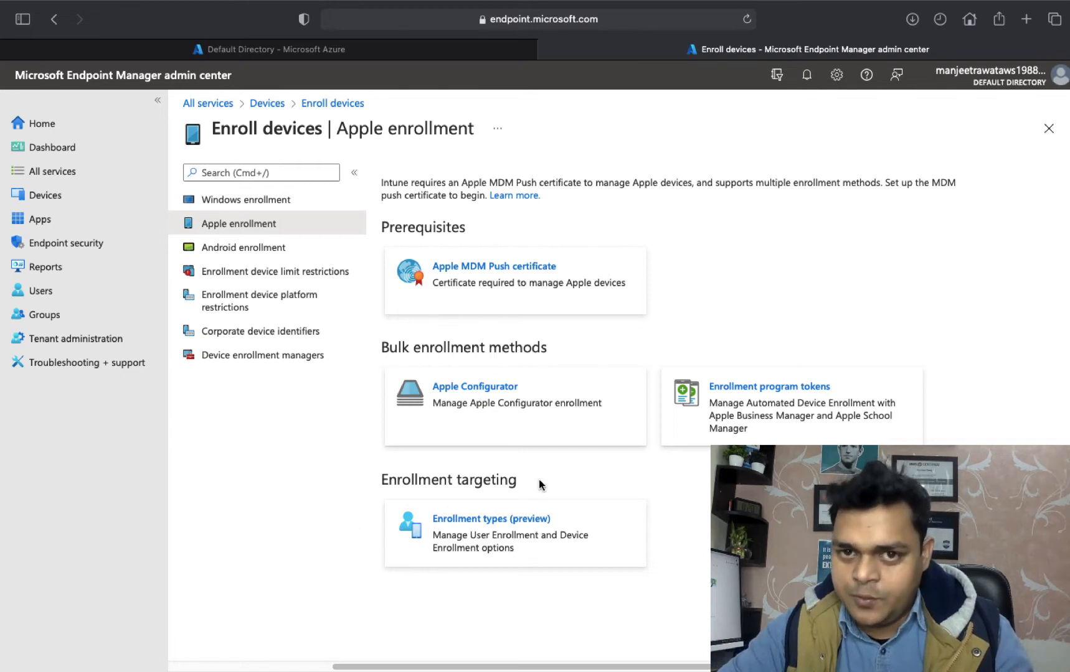
Download IntuneCSR.csr from the Apple MDM Push certificate page and reveal it in Downloads.
click(460, 271)
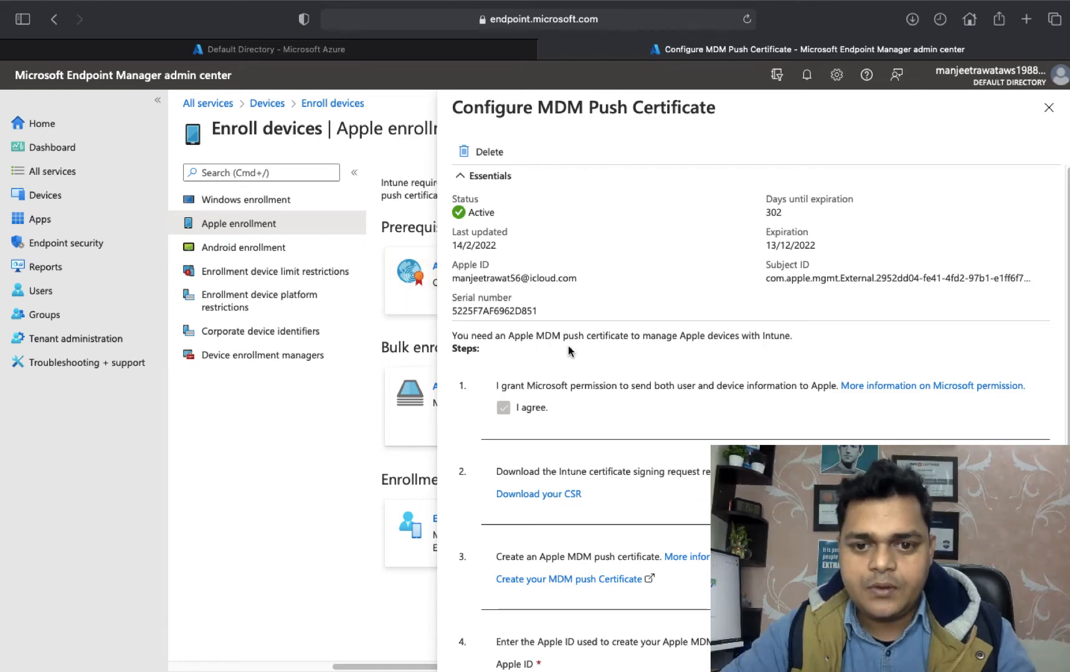
scroll(567, 346, down, 2)
scroll(567, 347, up, 2)
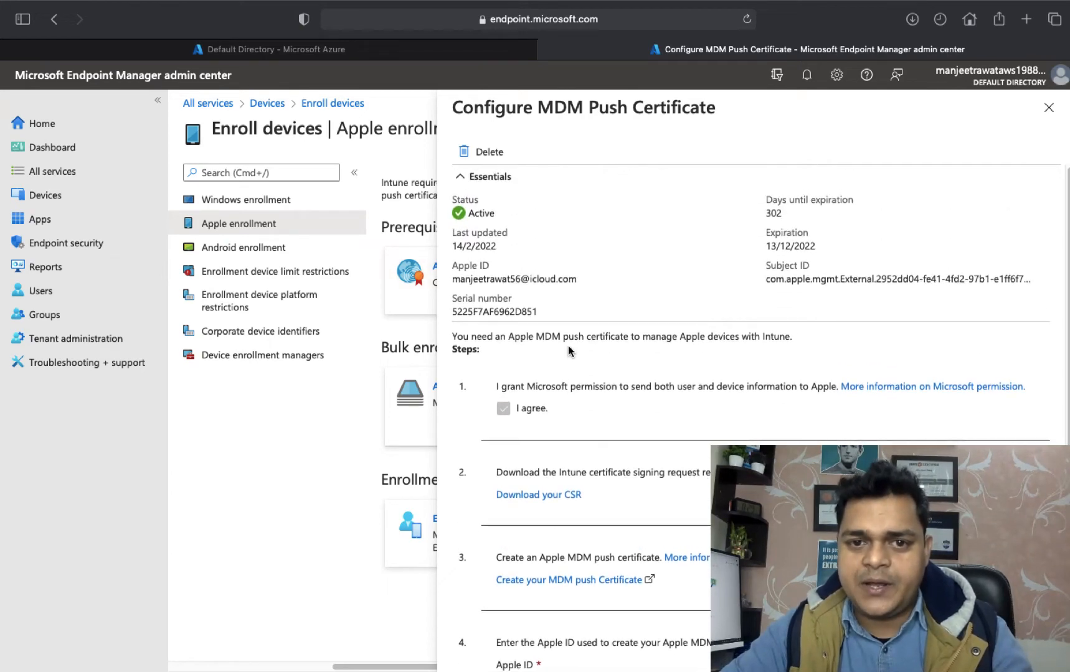
scroll(567, 346, down, 3)
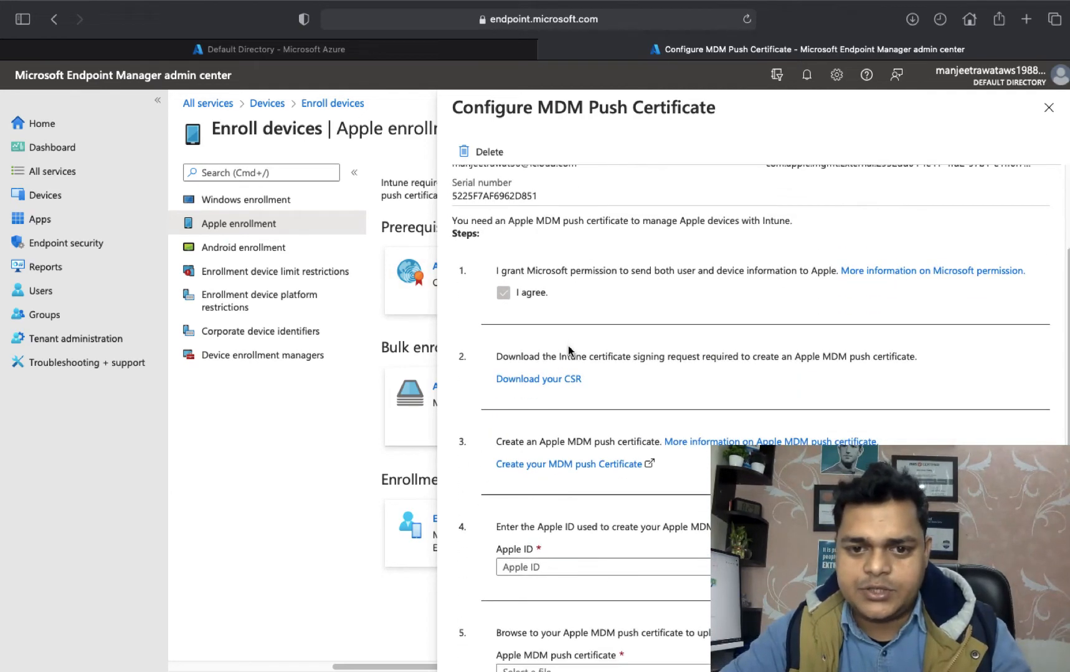
click(551, 383)
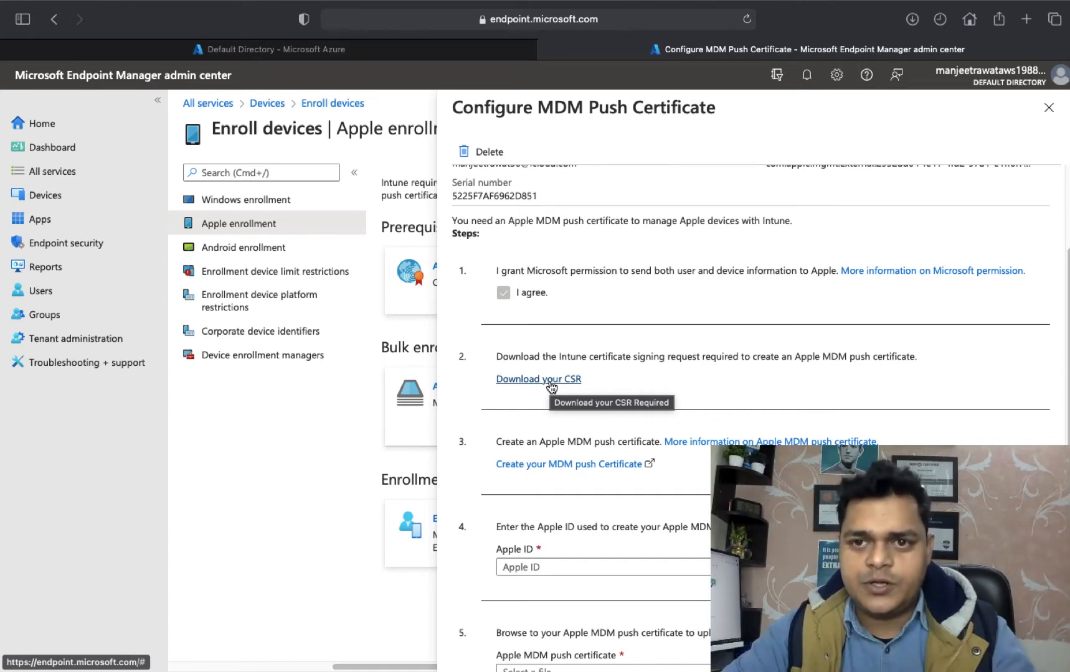
click(912, 20)
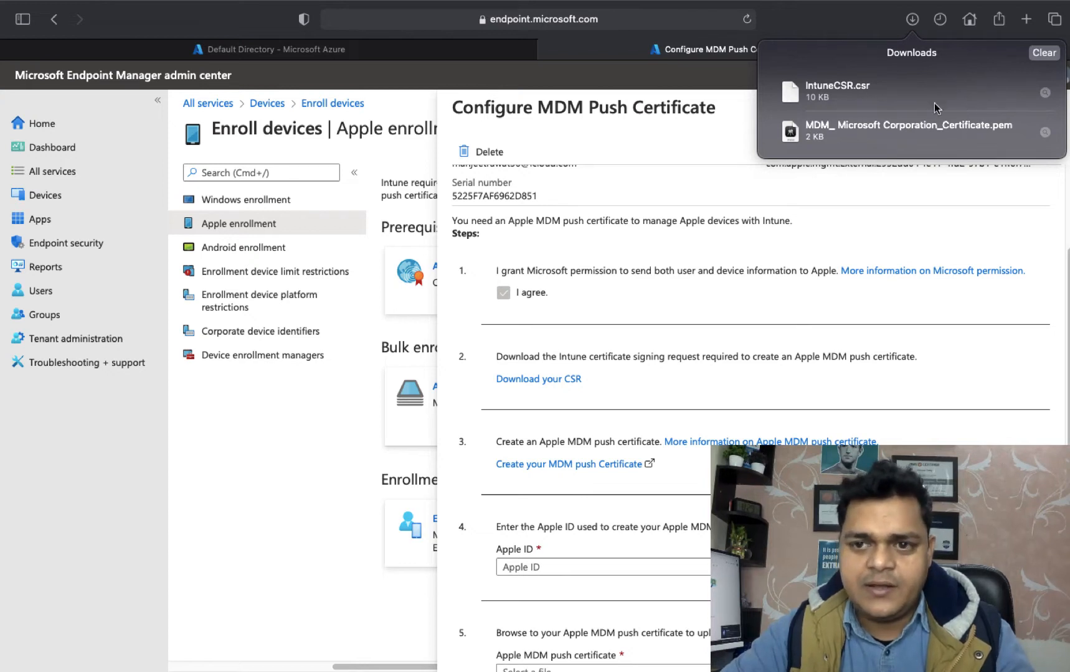
click(1046, 94)
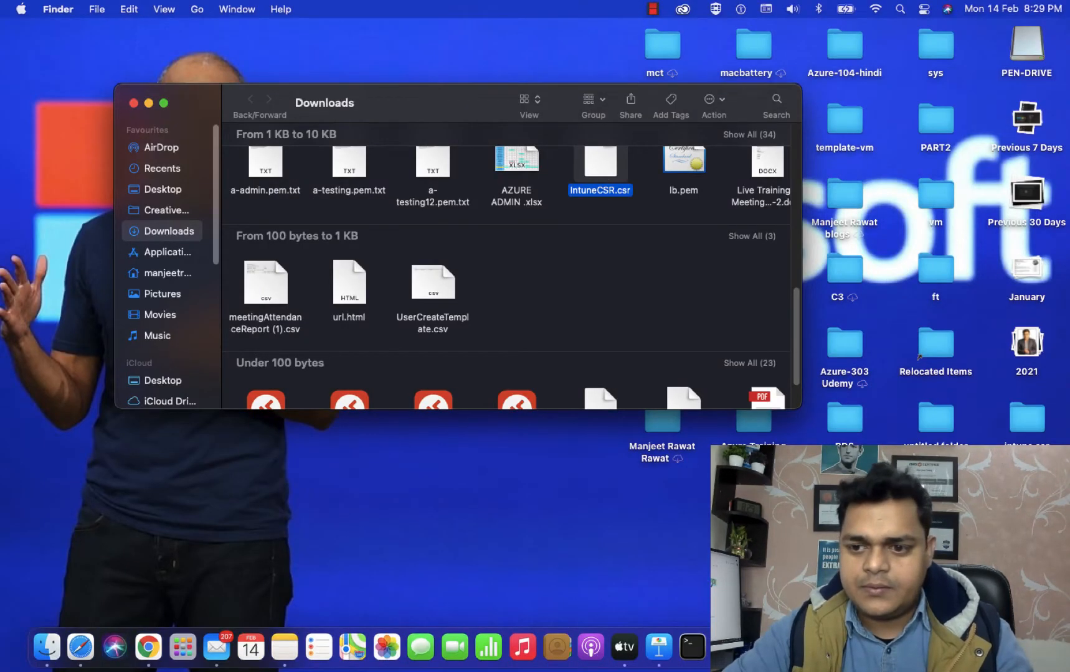
Open the intune csr desktop folder and position its window beside Downloads.
click(1024, 423)
right_click(1024, 422)
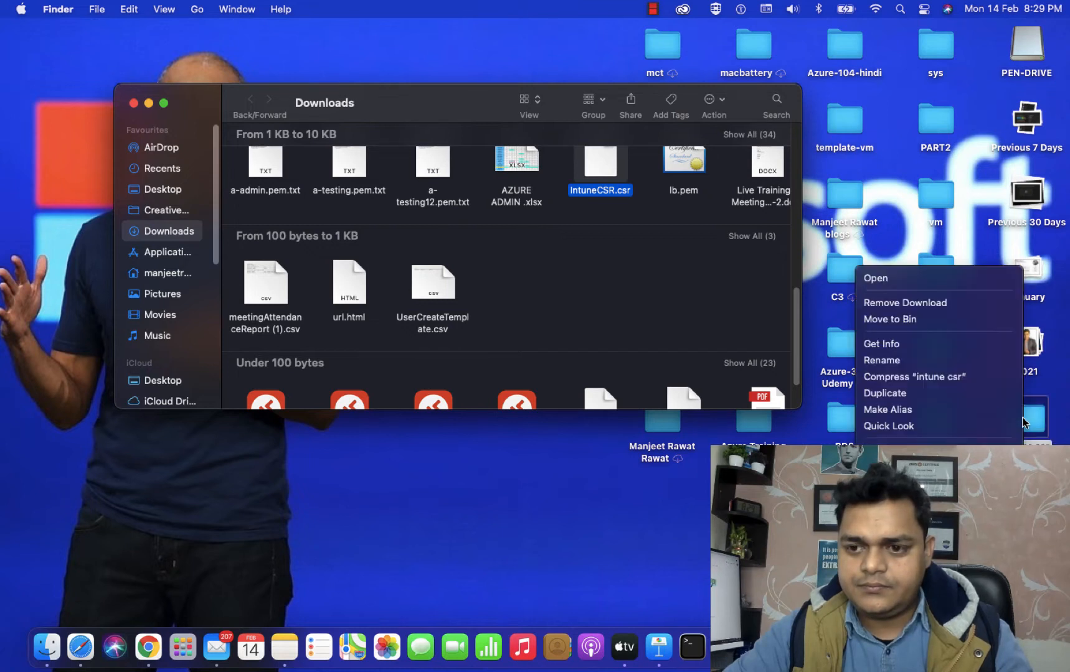
click(901, 278)
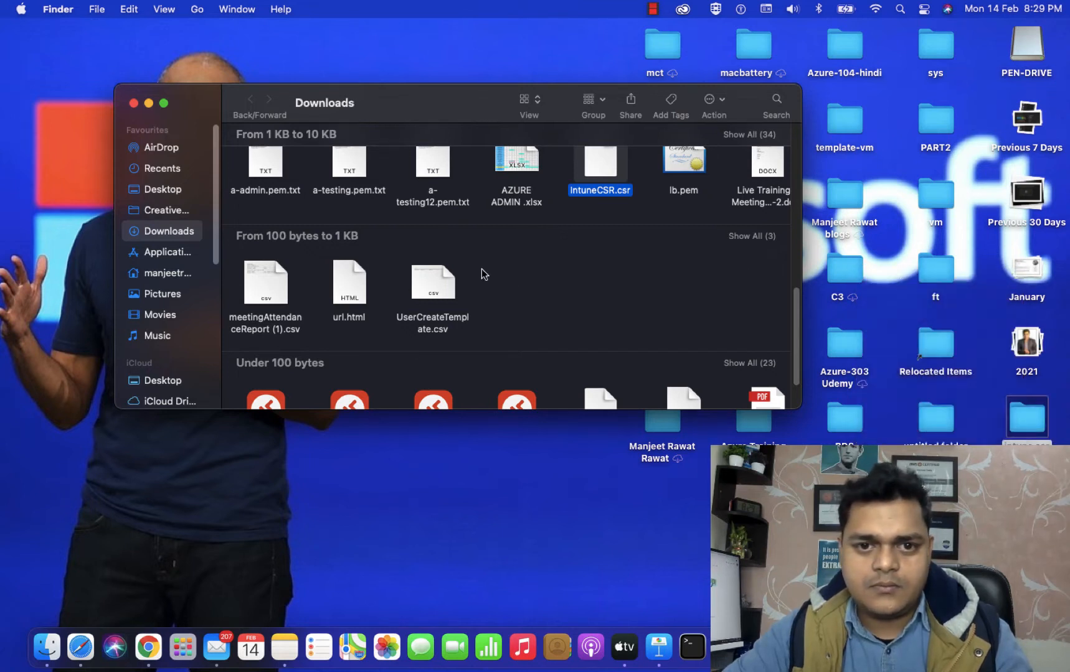
drag(532, 250, 251, 199)
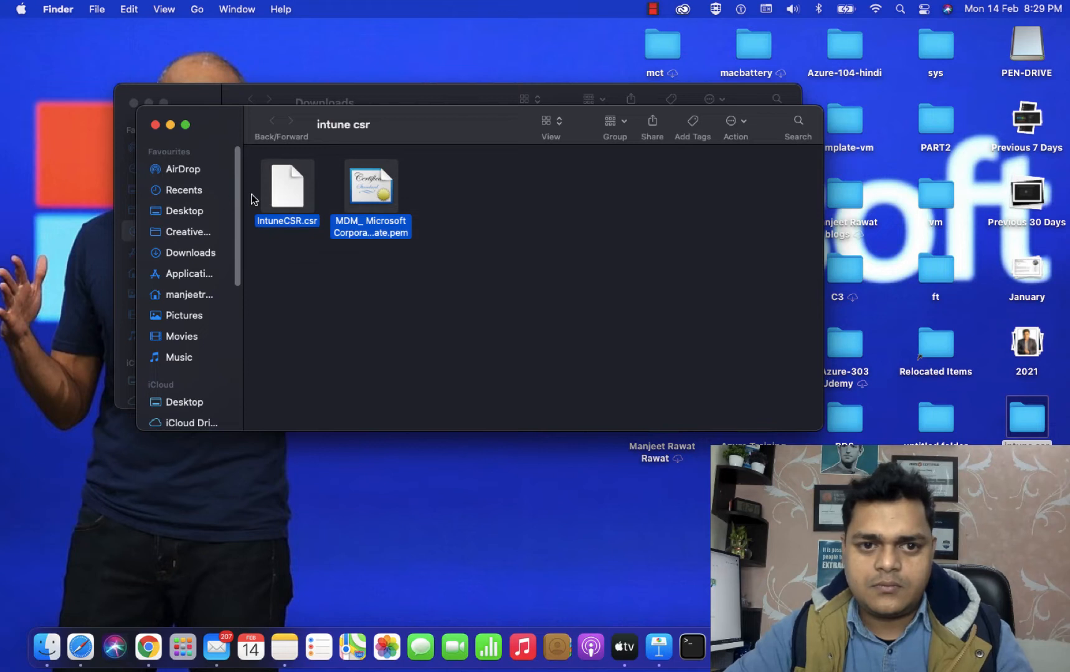
right_click(364, 225)
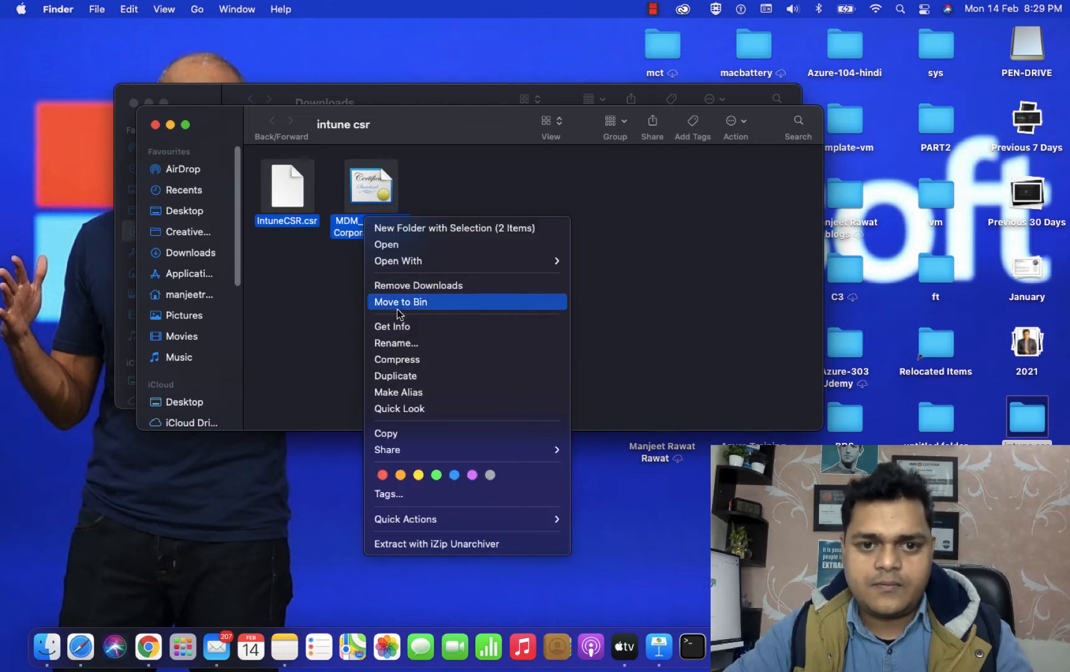
click(410, 287)
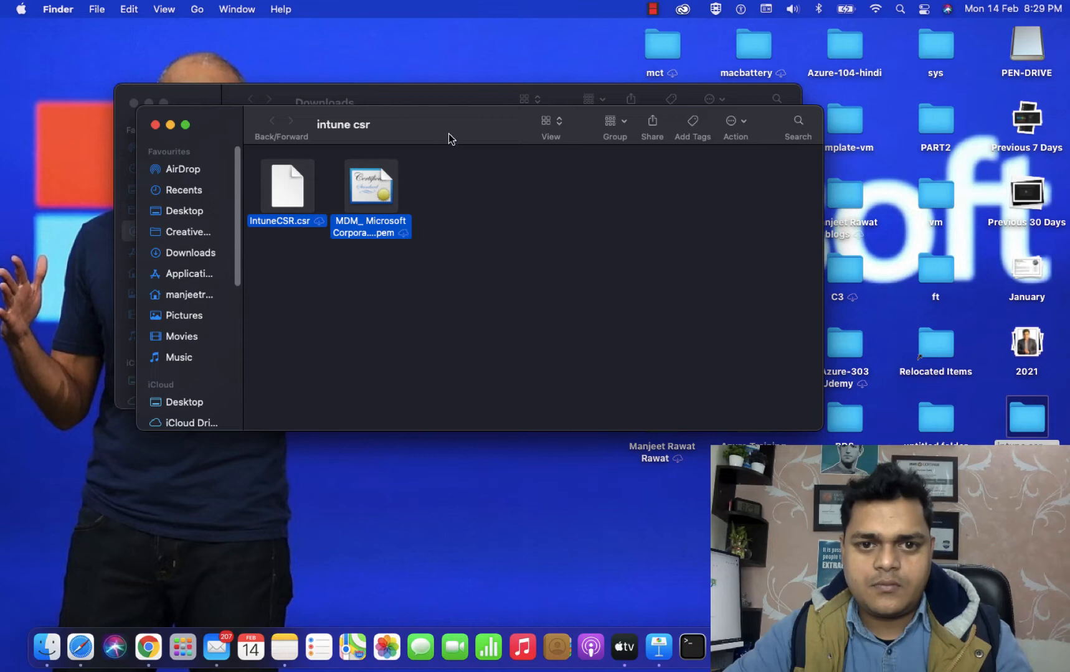
drag(451, 138, 479, 350)
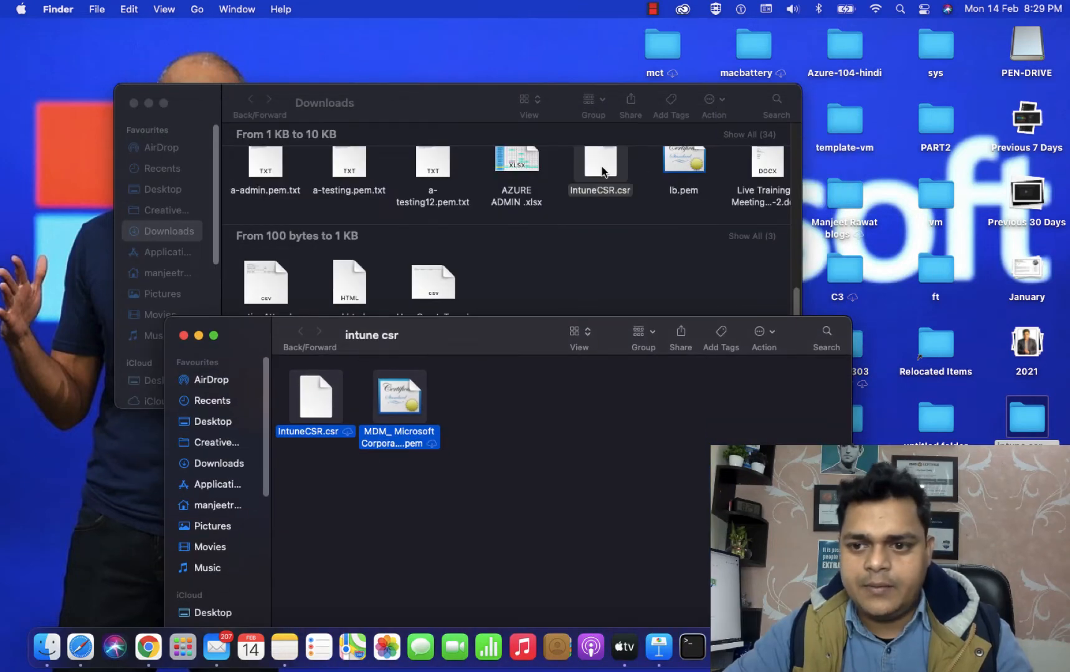
Move IntuneCSR.csr into intune csr, replacing the old copy, and return to Safari.
drag(602, 172, 623, 443)
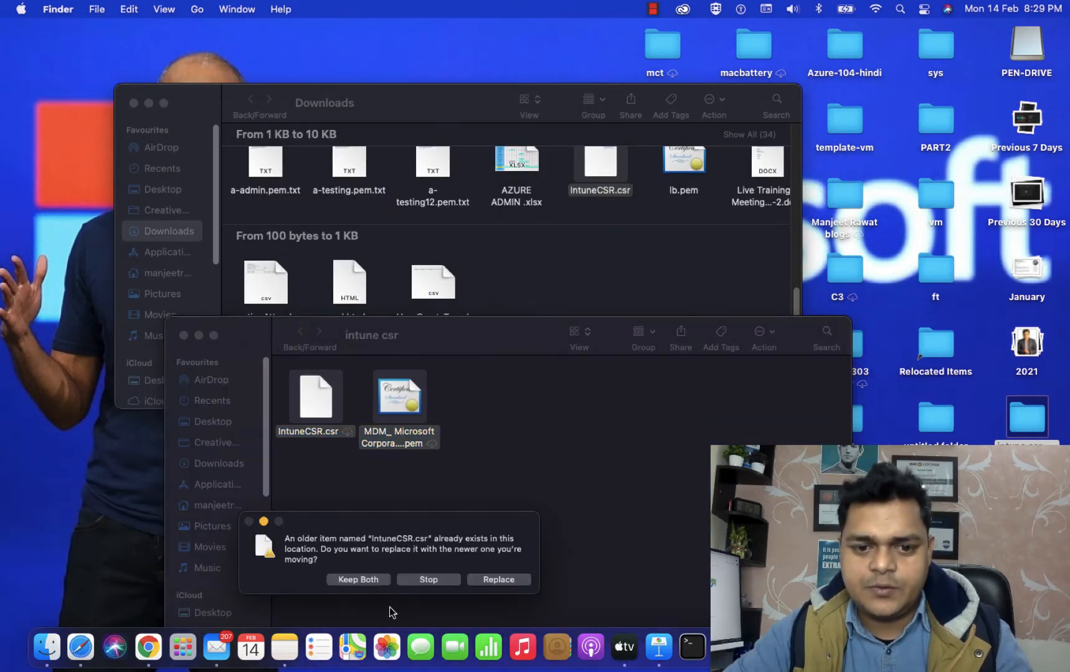
click(495, 580)
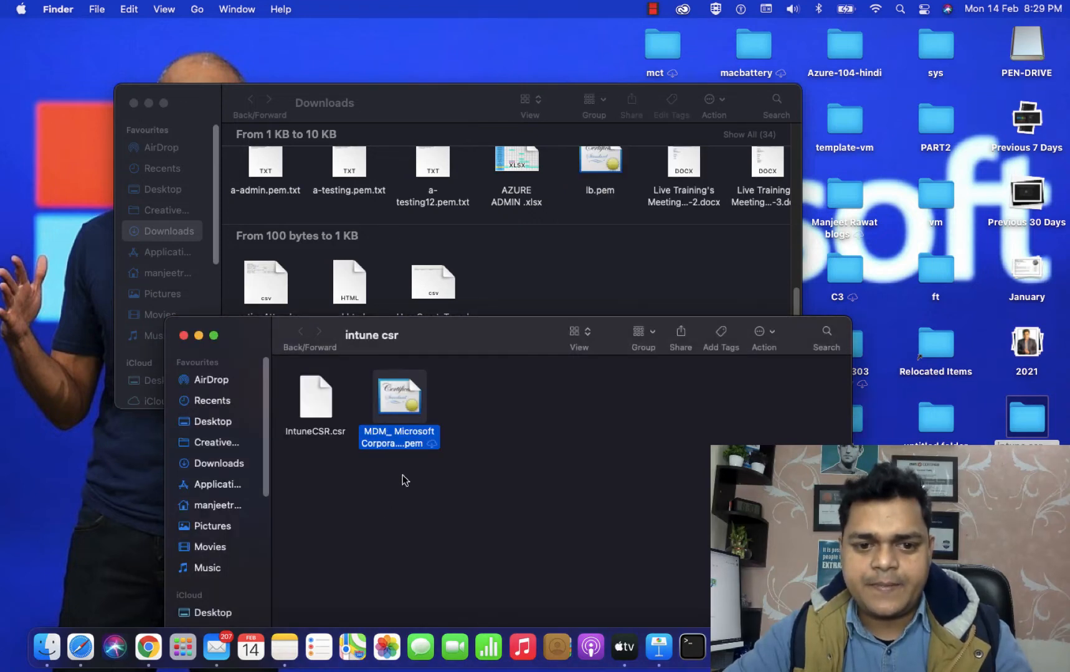
click(183, 336)
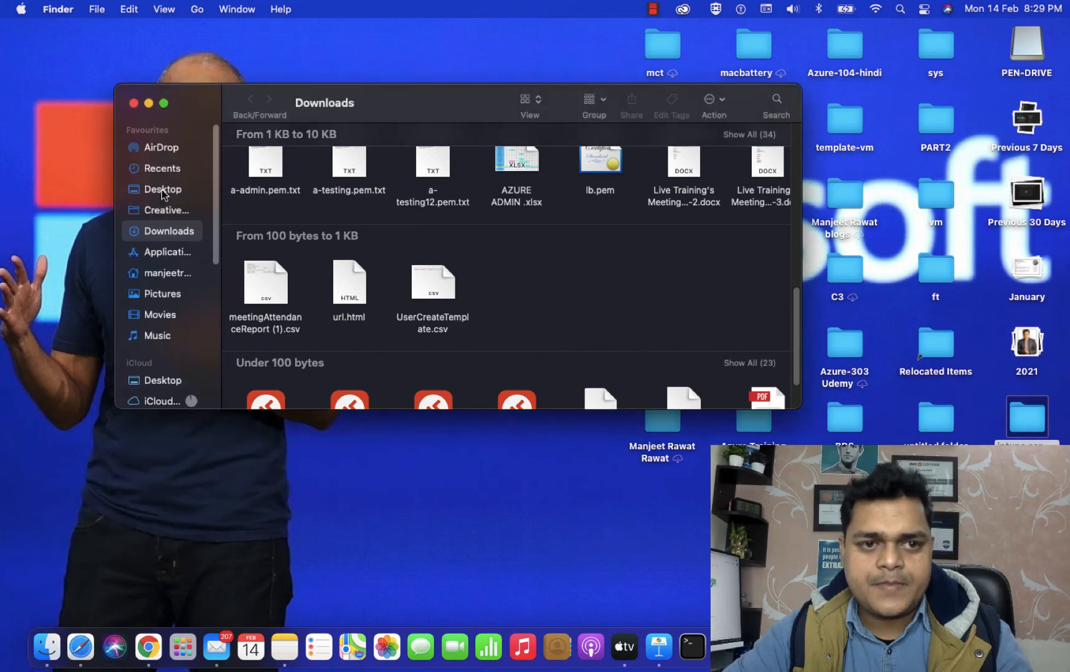
click(148, 103)
key(ctrl+Right)
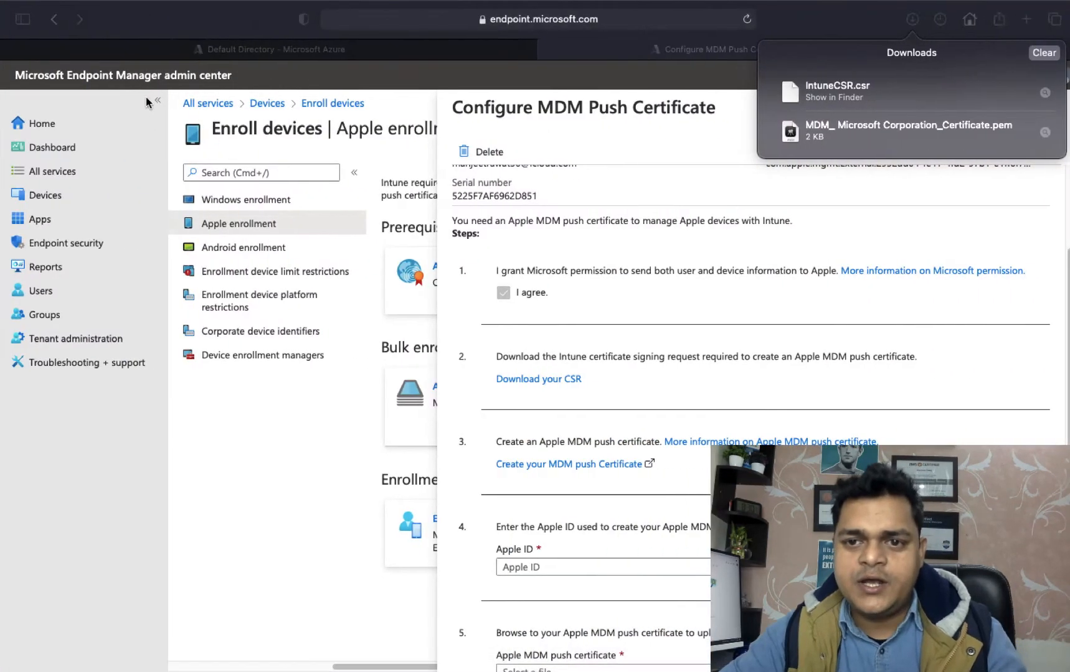
Clear Safari's download list and follow 'Create your MDM push Certificate' to Apple's portal.
click(1036, 53)
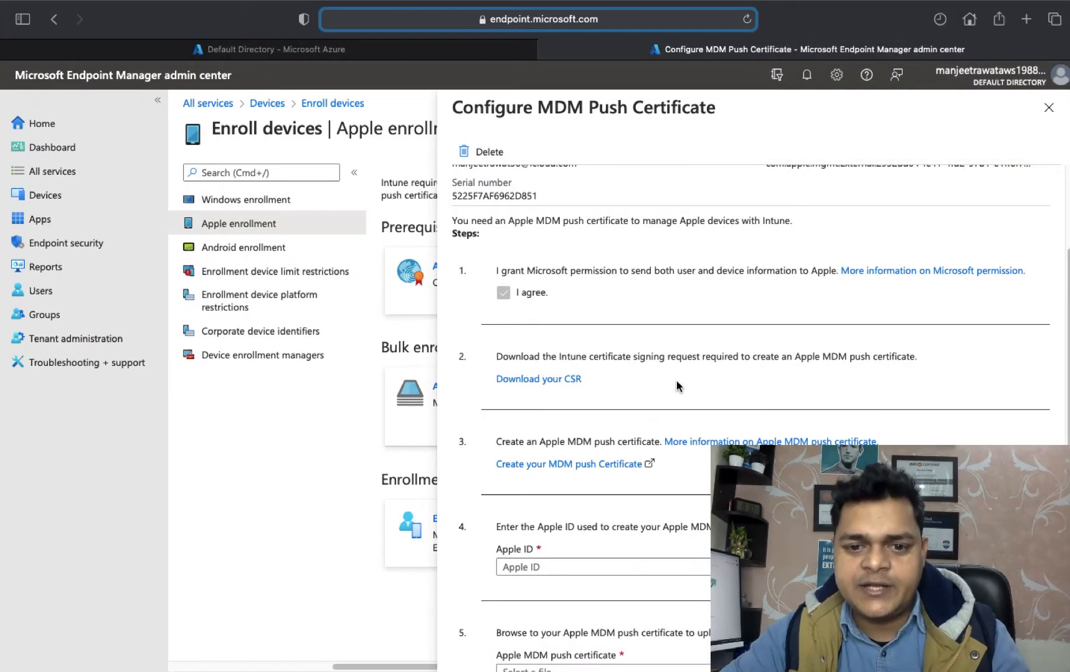
scroll(676, 380, down, 3)
key(super+l)
click(828, 260)
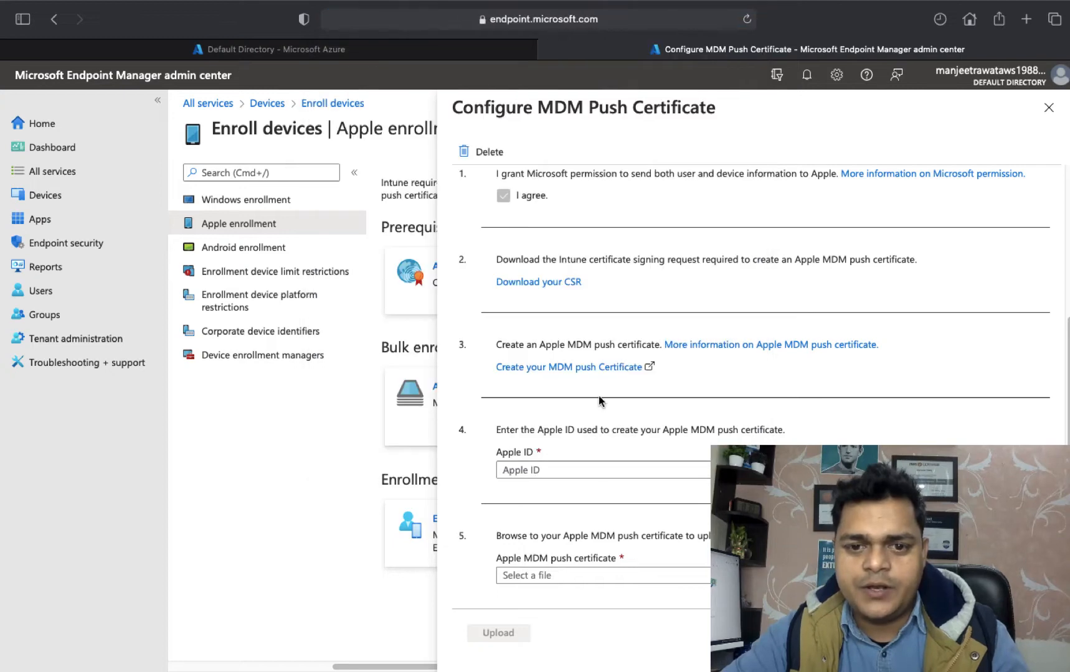
click(572, 368)
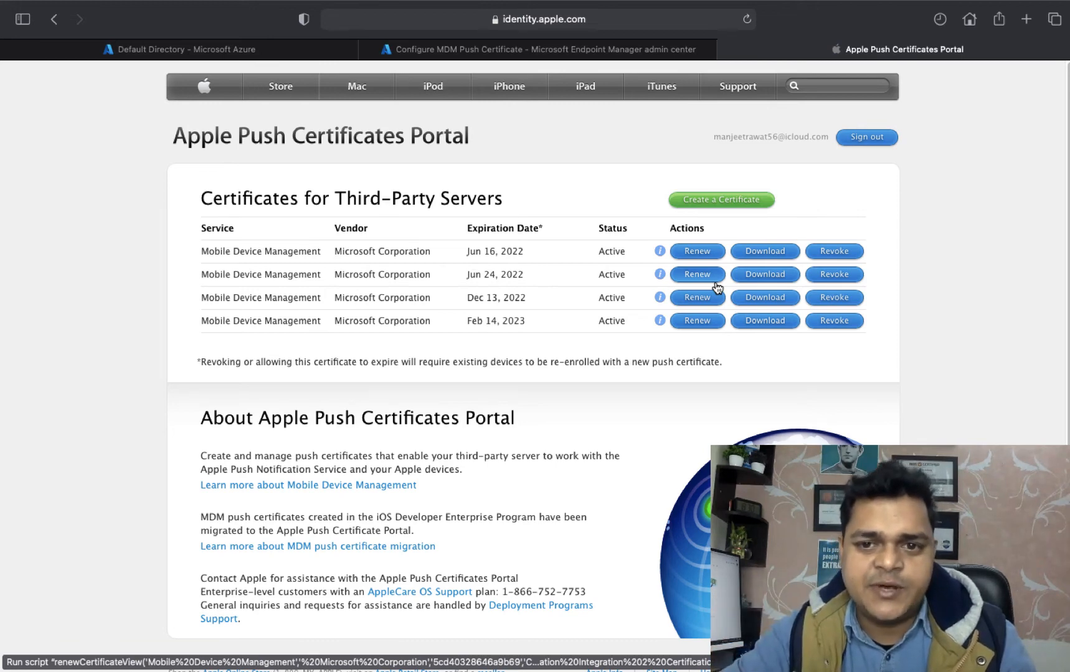
Create a new push certificate by uploading IntuneCSR.csr.
click(715, 205)
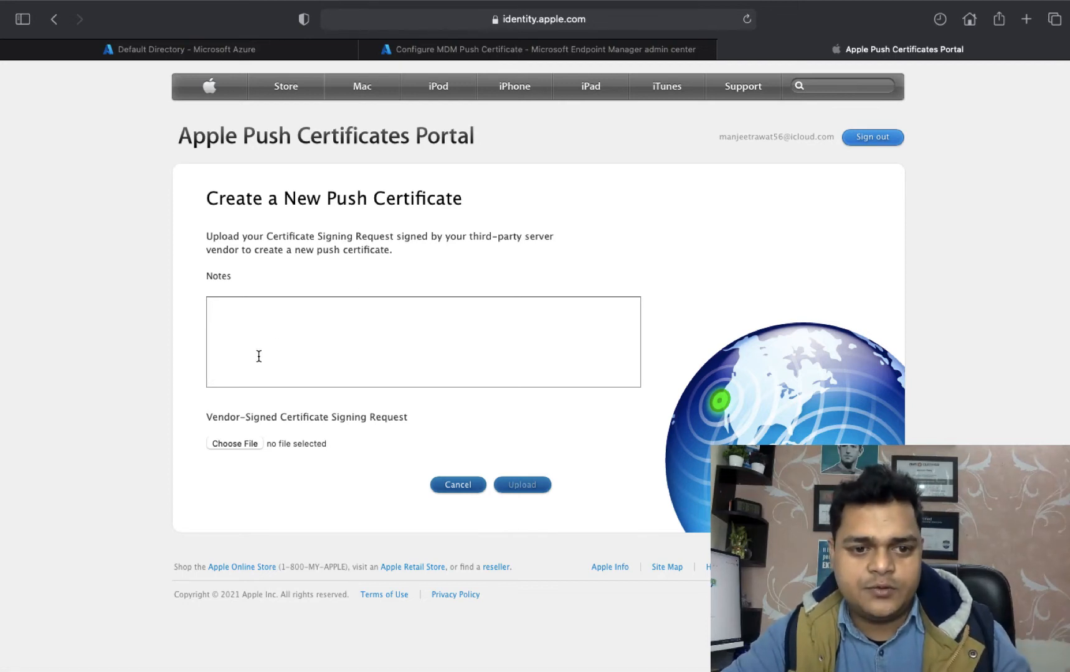
click(232, 447)
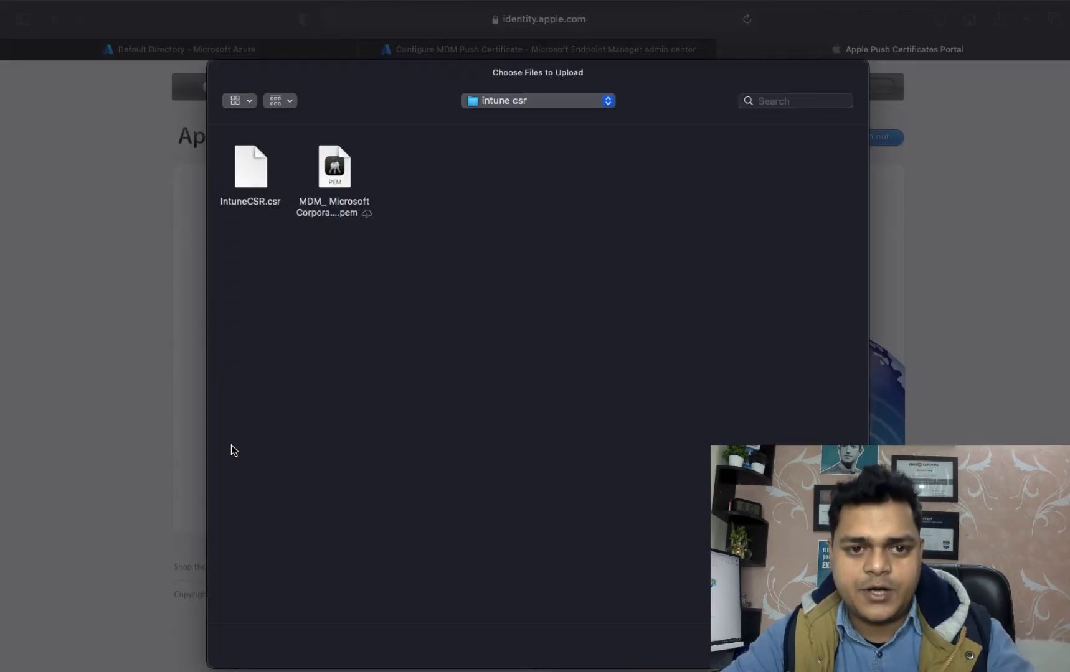
click(248, 183)
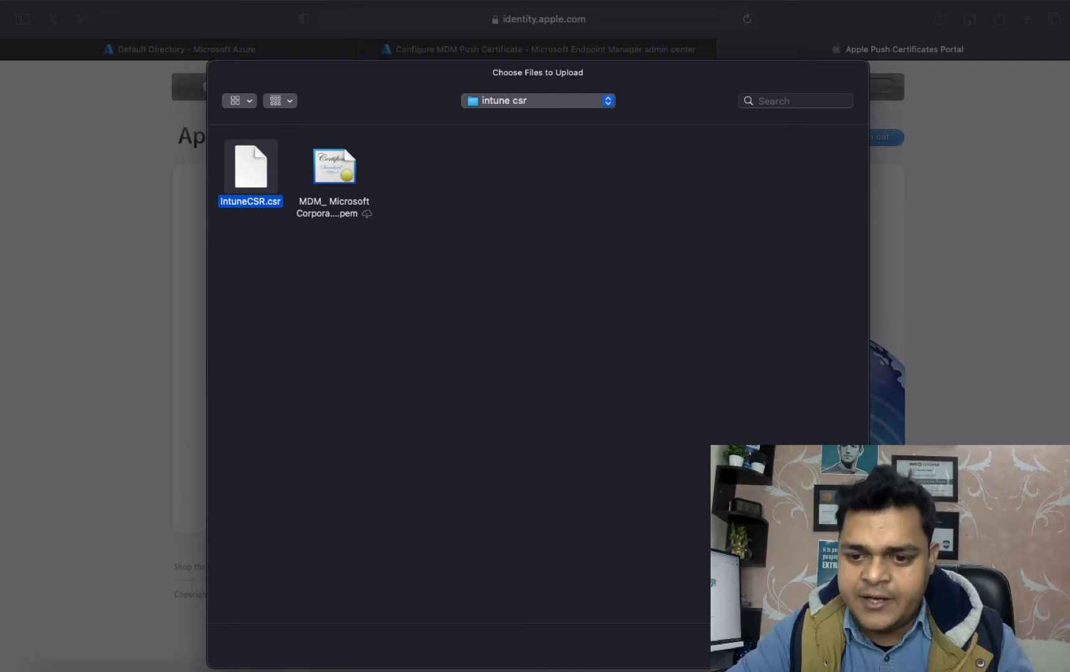
click(829, 647)
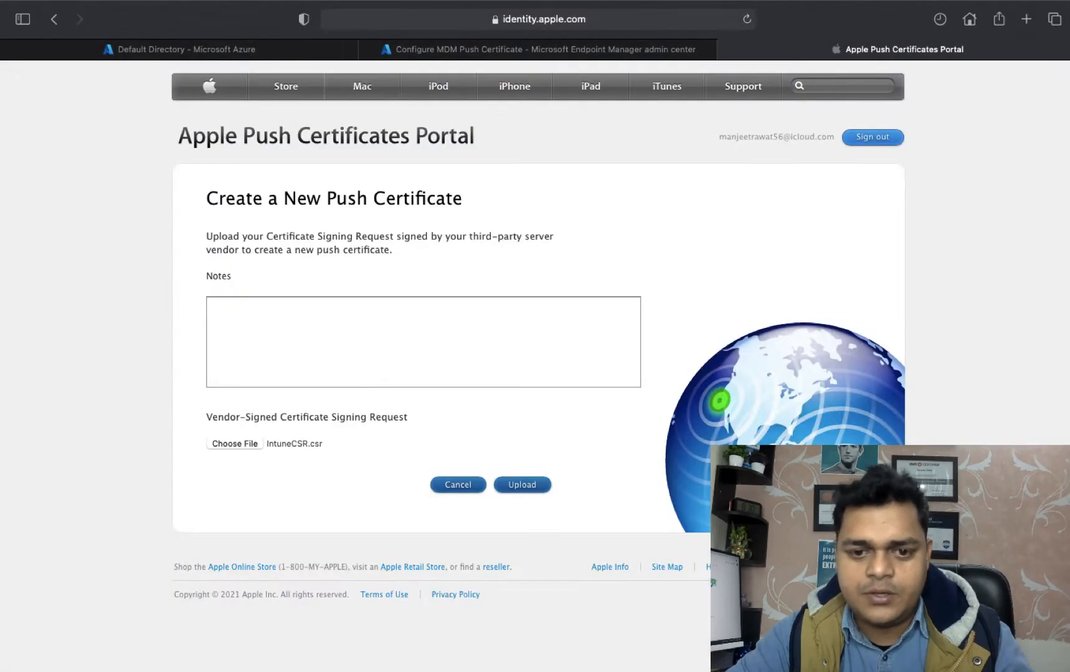
click(523, 493)
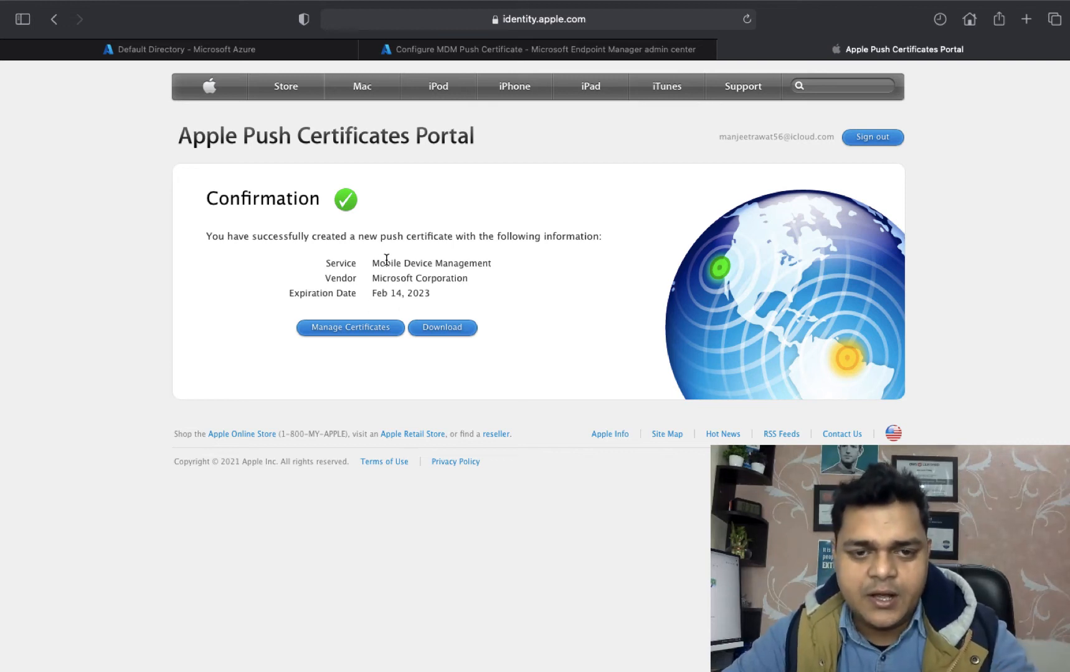
Download the new MDM push certificate and show its .pem in Finder.
click(445, 334)
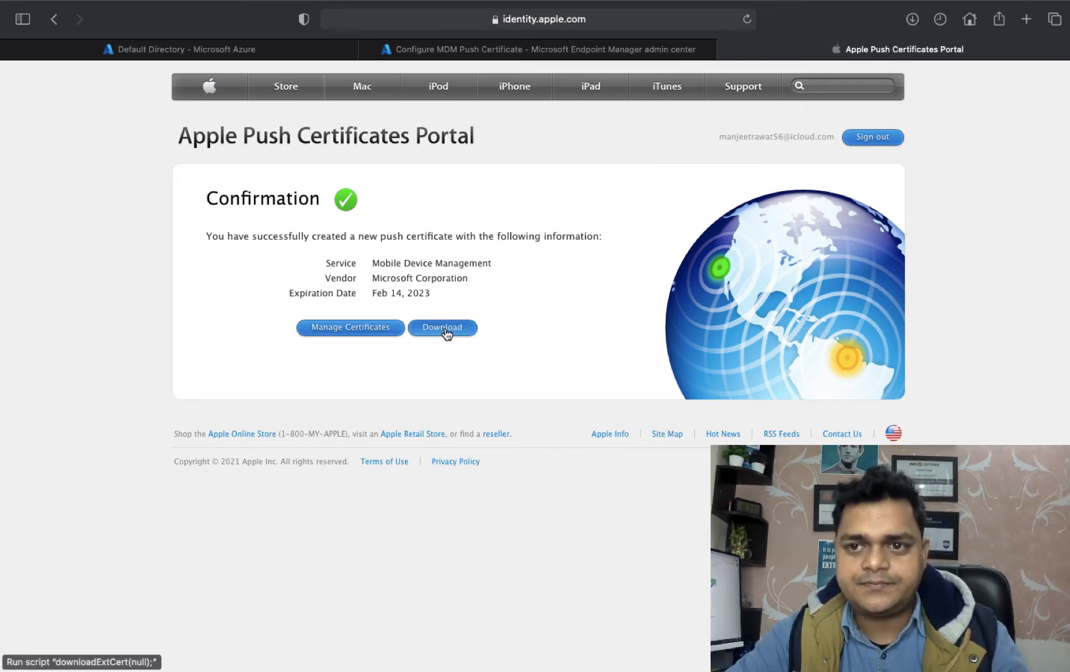
click(913, 20)
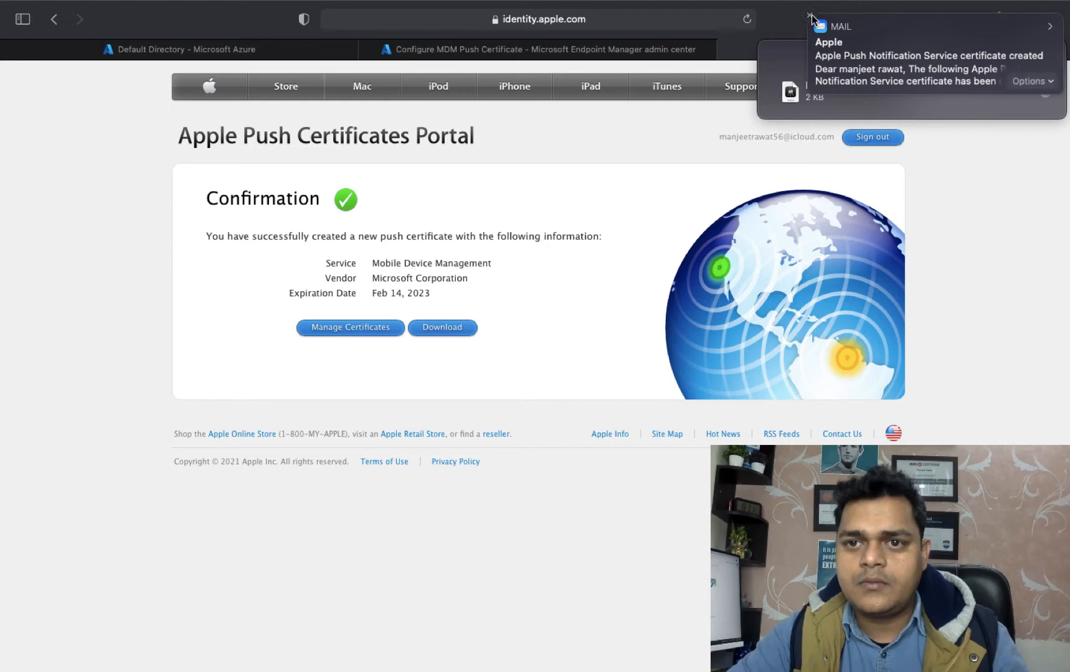
click(1044, 93)
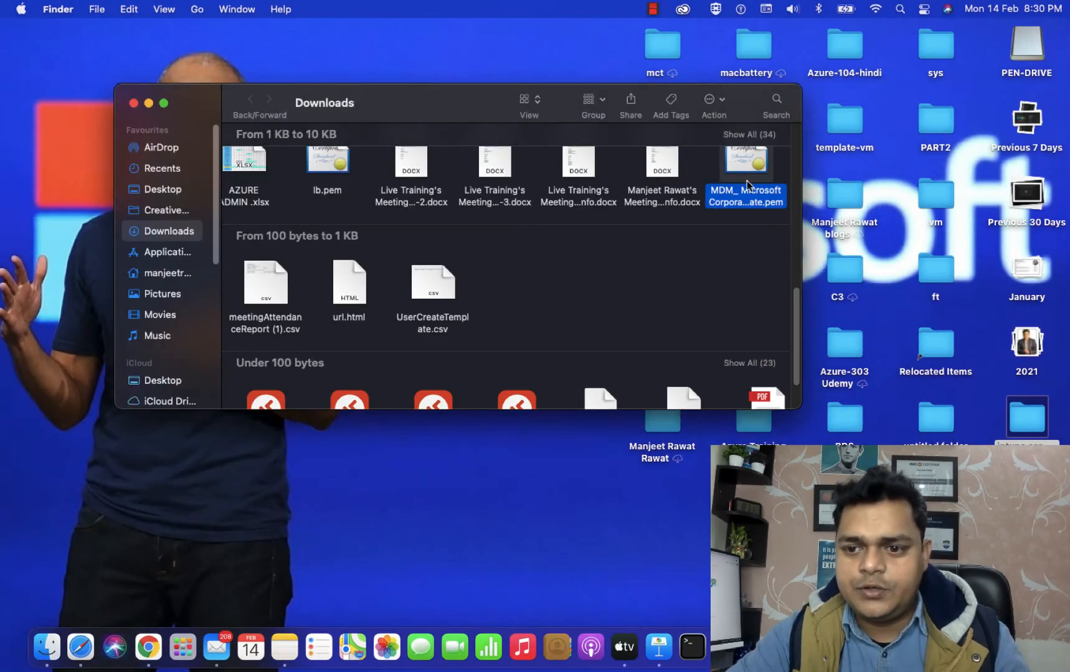
Move the new MDM .pem into the intune csr folder, replacing the old copy, then return to Safari.
drag(744, 177, 1023, 428)
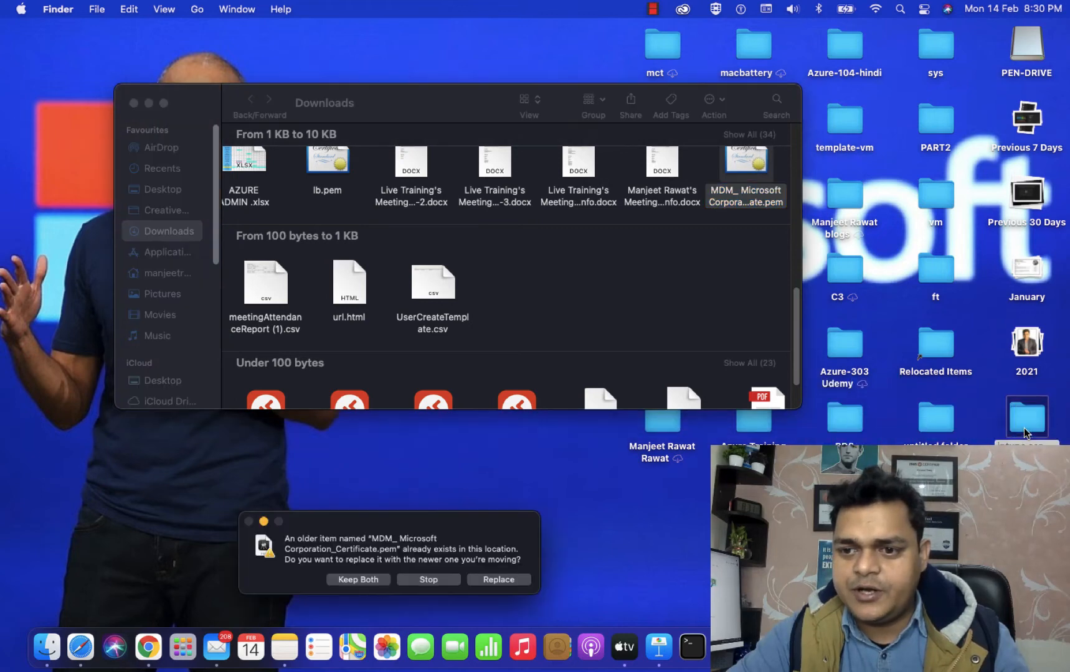
click(500, 579)
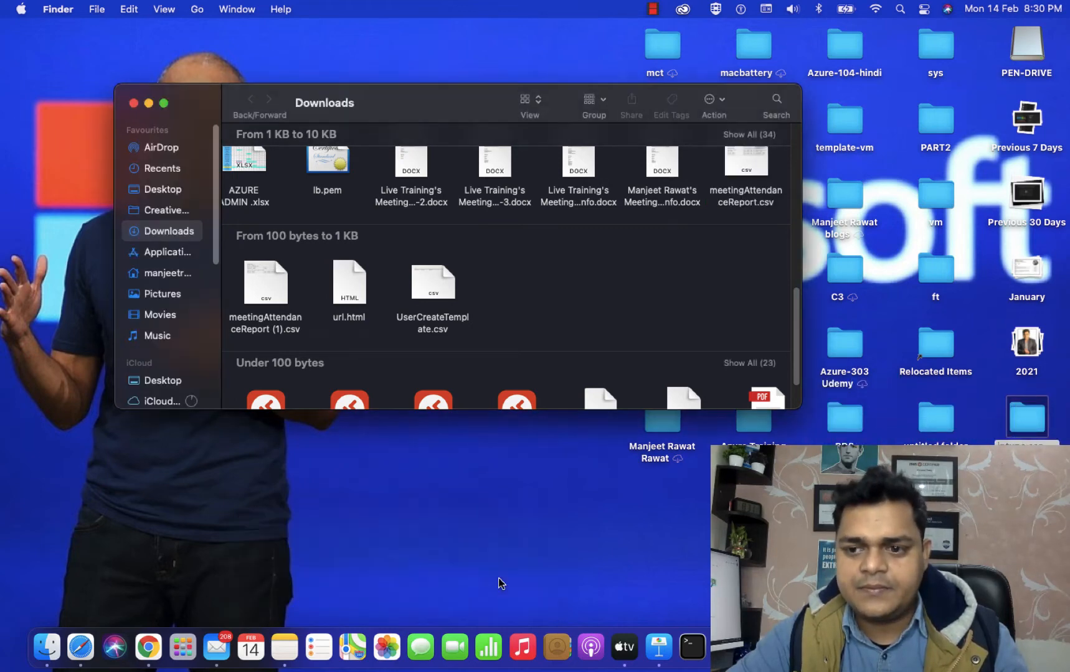
click(133, 103)
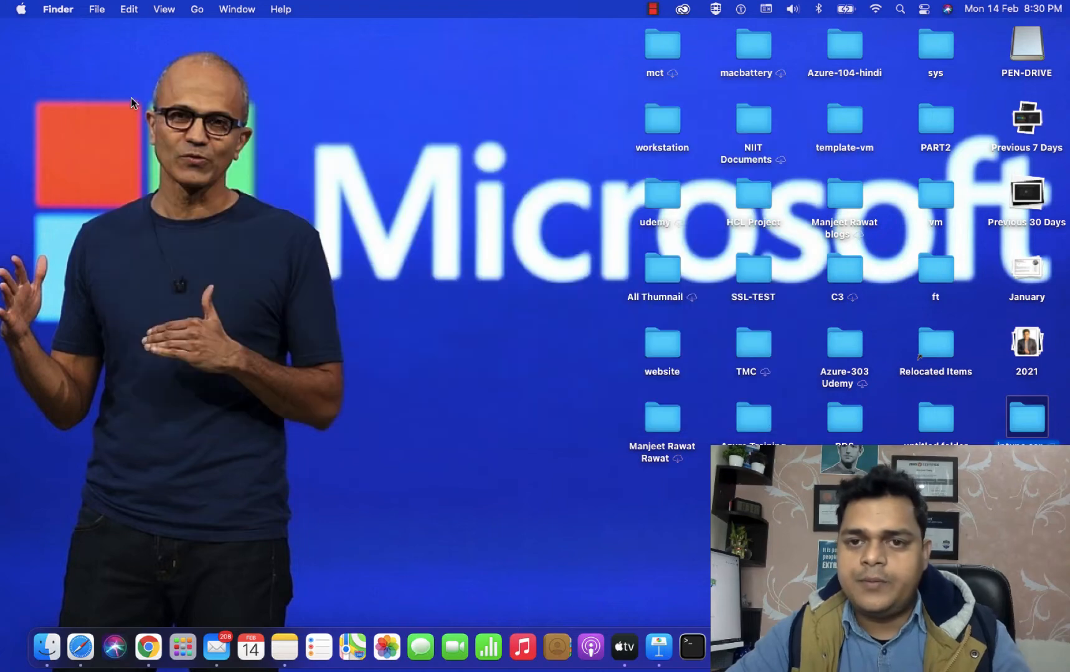
key(ctrl+Right)
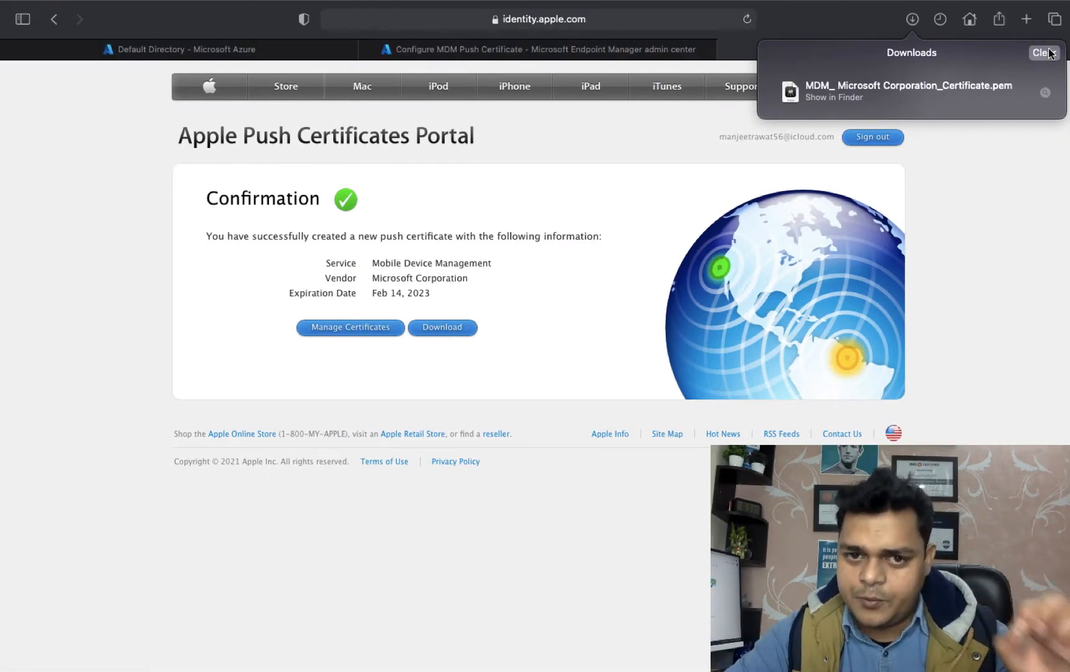
Review the portal's Manage Certificates list, then return to the Configure MDM Push Certificate tab.
key(super+l)
click(983, 195)
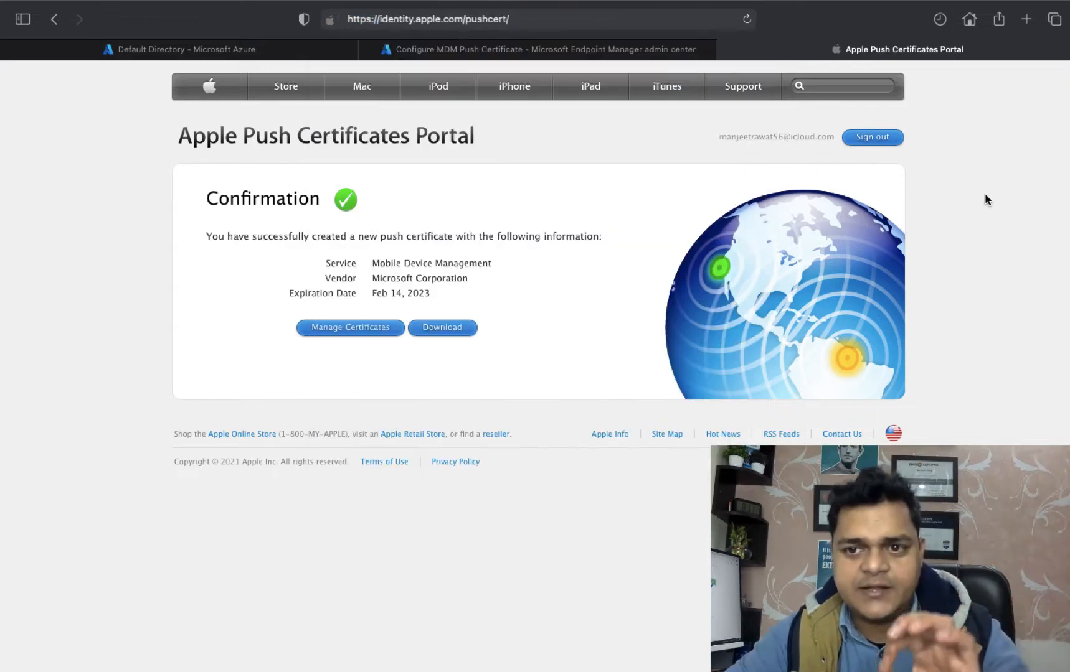
click(362, 332)
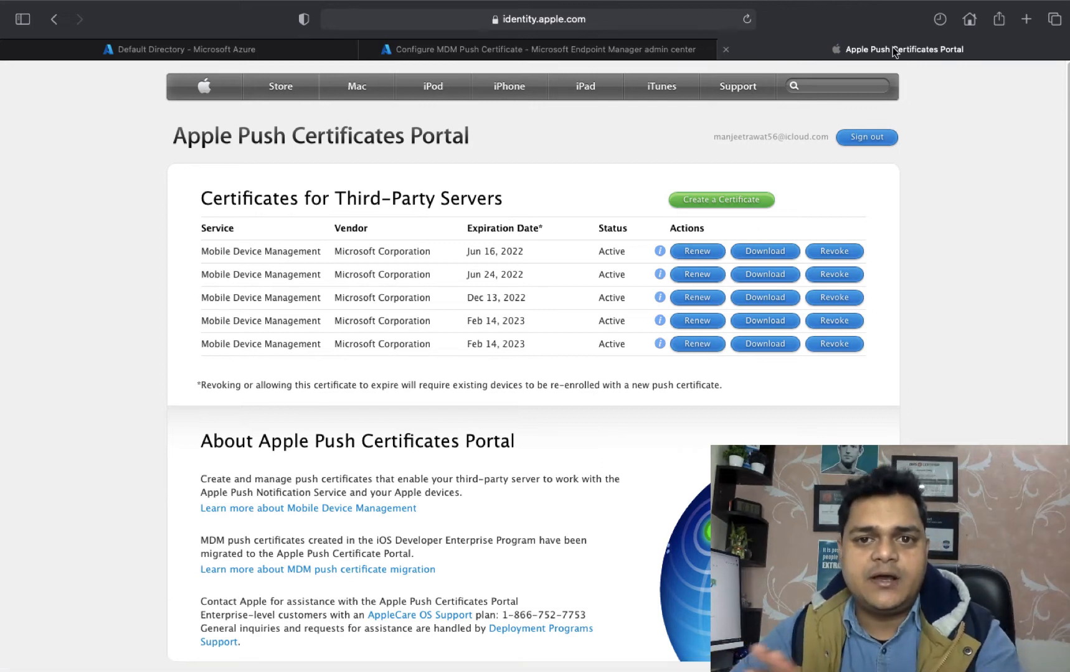
mouse_move(661, 52)
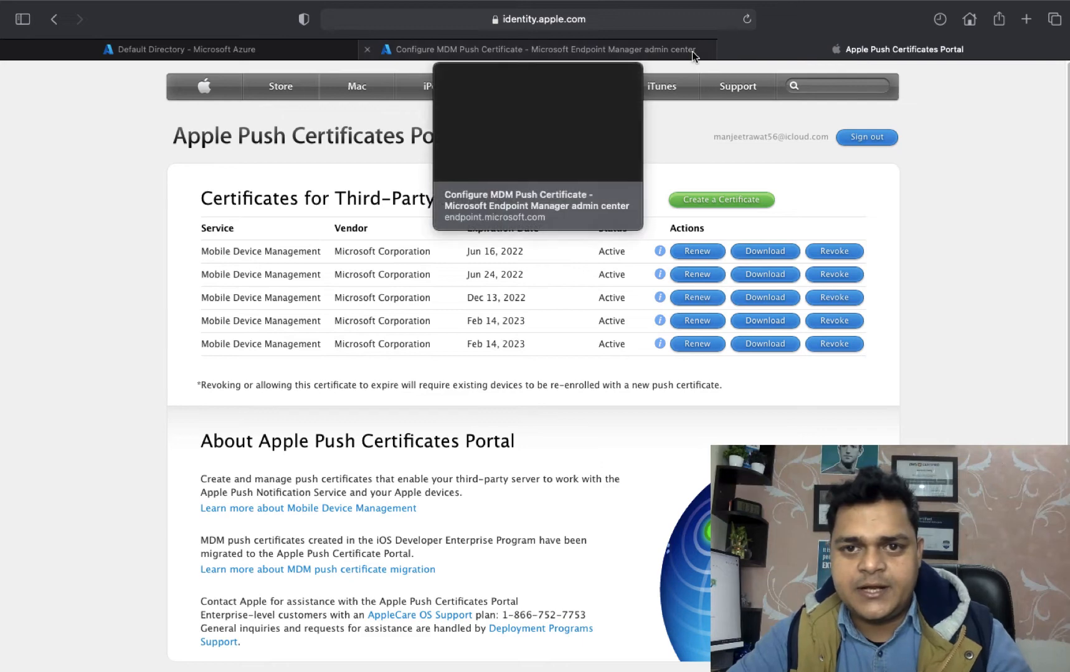
click(655, 48)
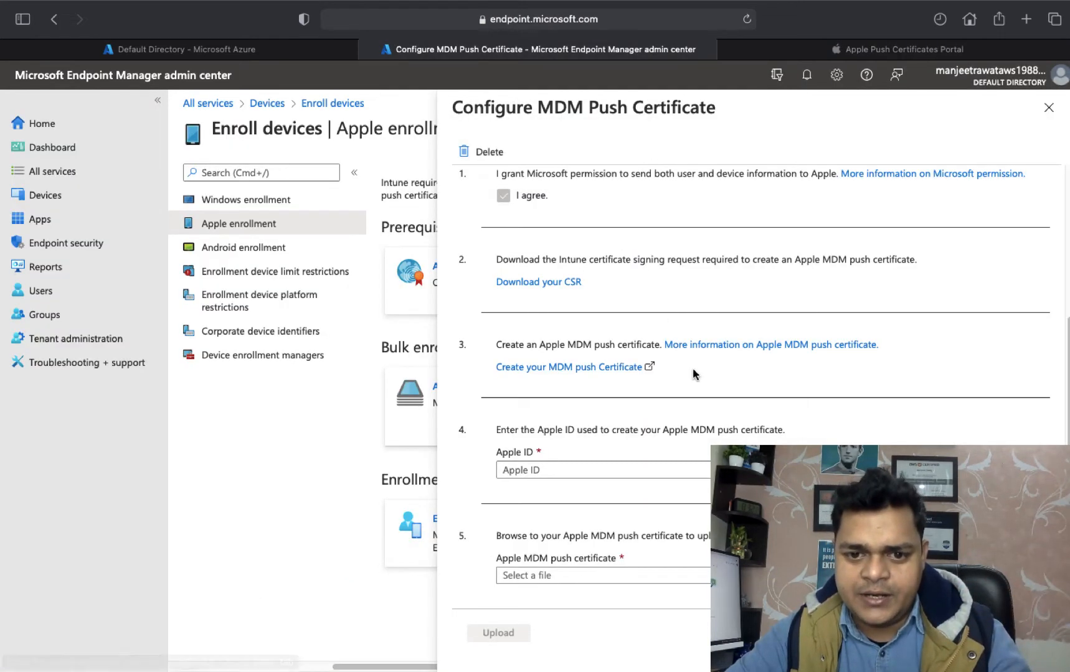
Enter the Apple ID e-mail address in the Configure MDM Push Certificate form.
click(553, 471)
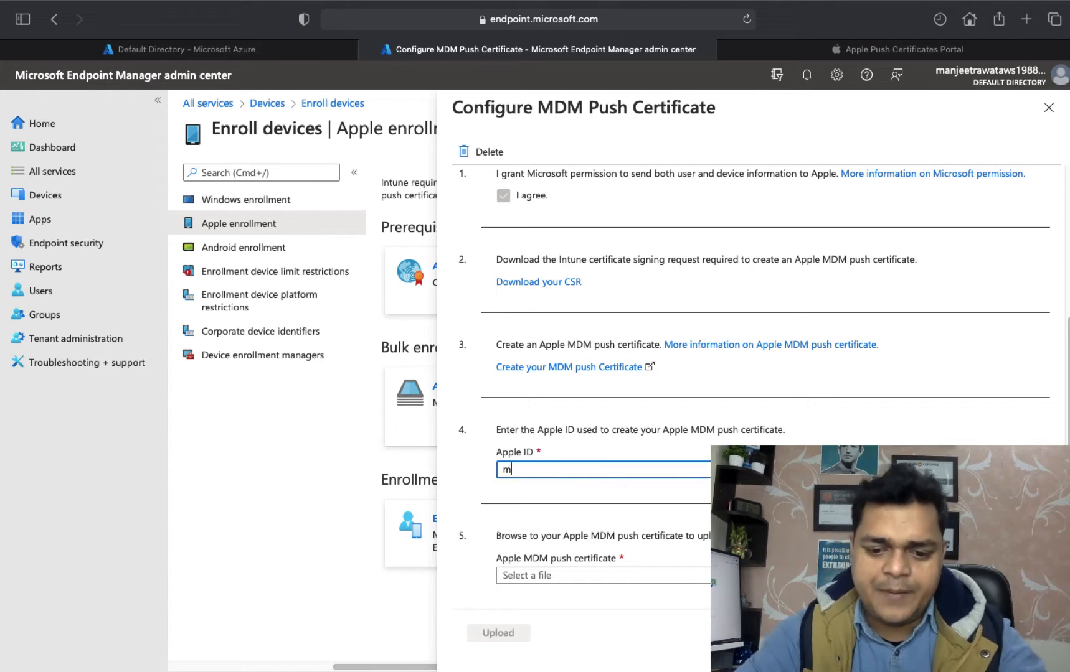
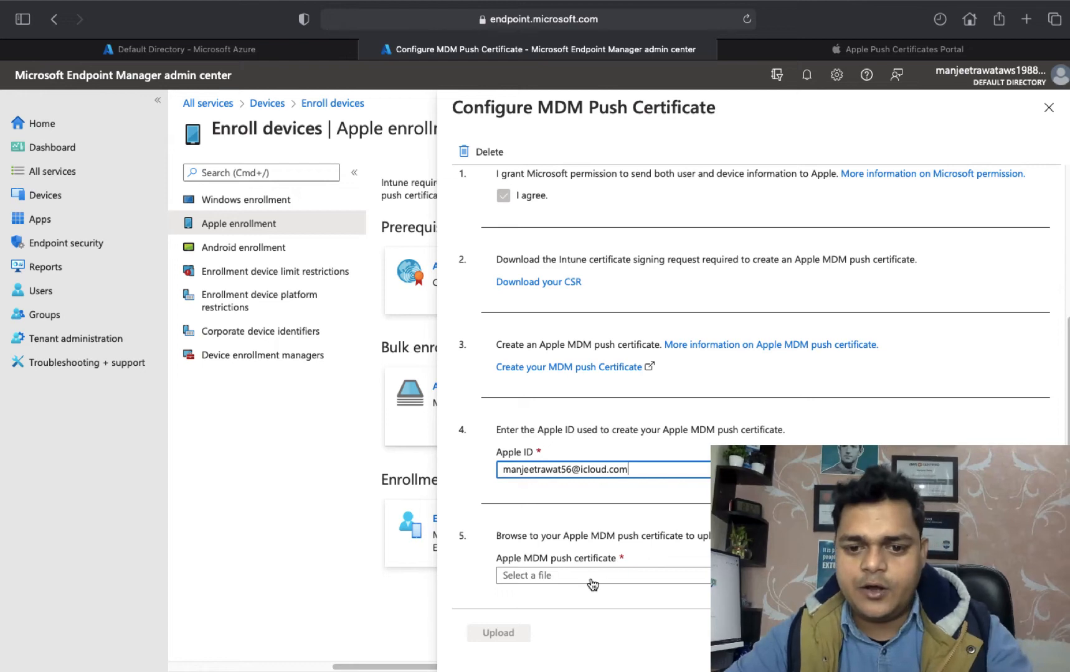
Choose MDM_ Microsoft Corporation_Certificate.pem, upload it, and dismiss the Topic ID mismatch error.
click(526, 574)
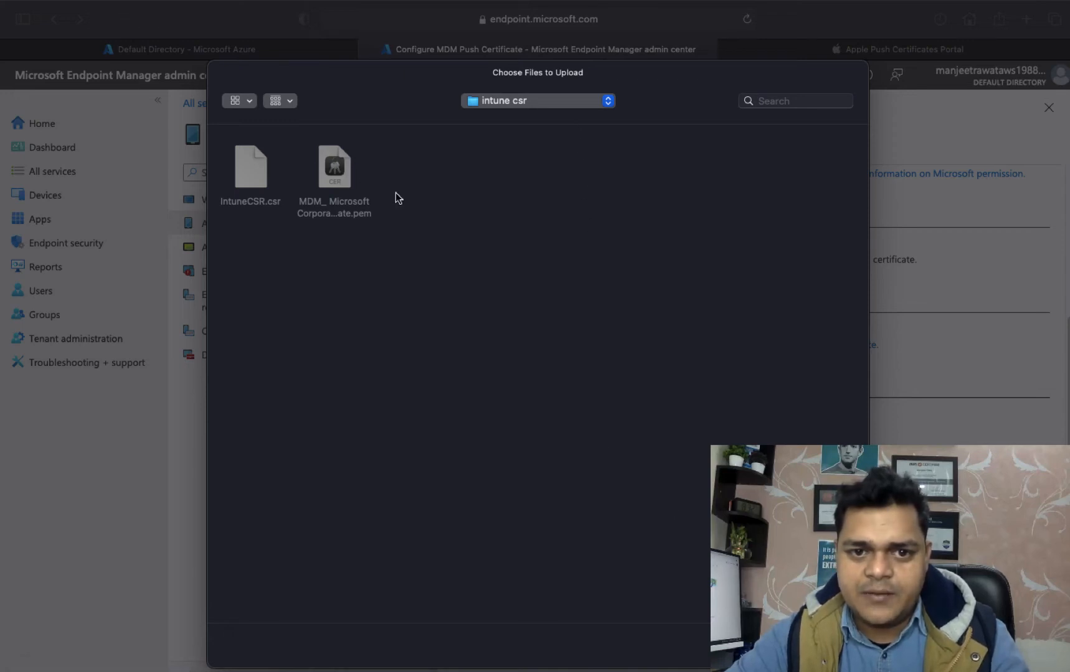
click(770, 646)
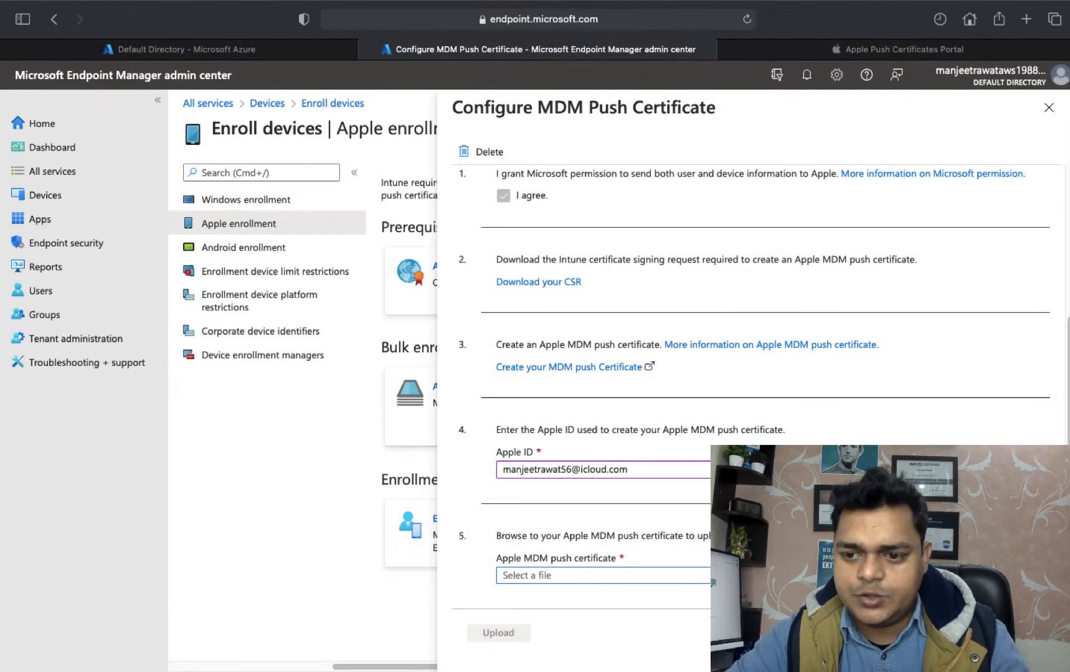
click(1038, 576)
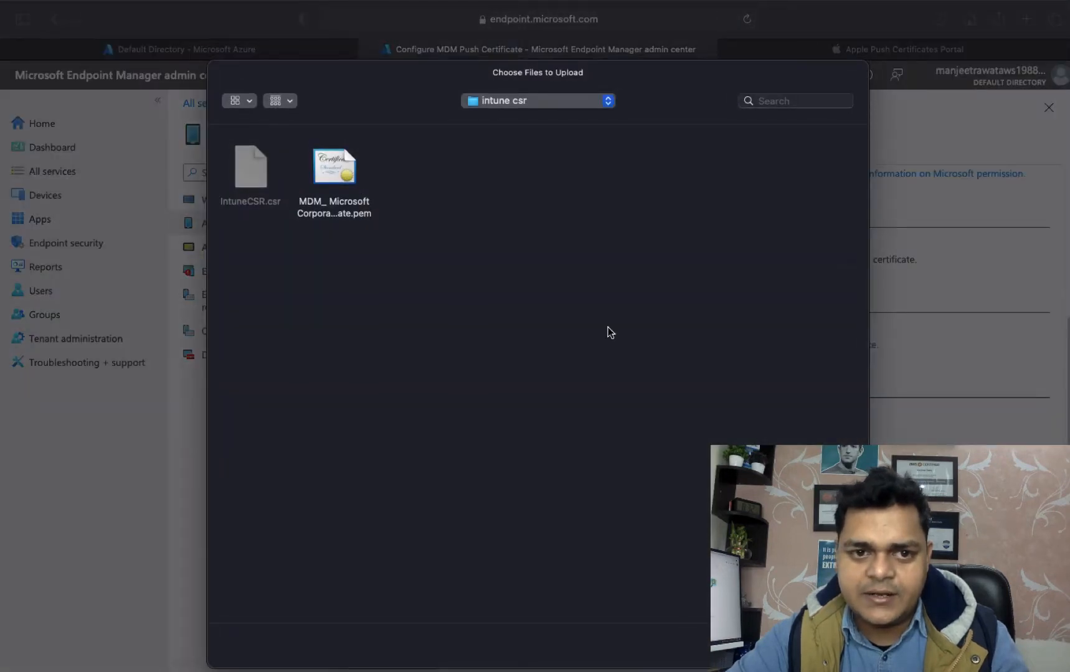
click(332, 187)
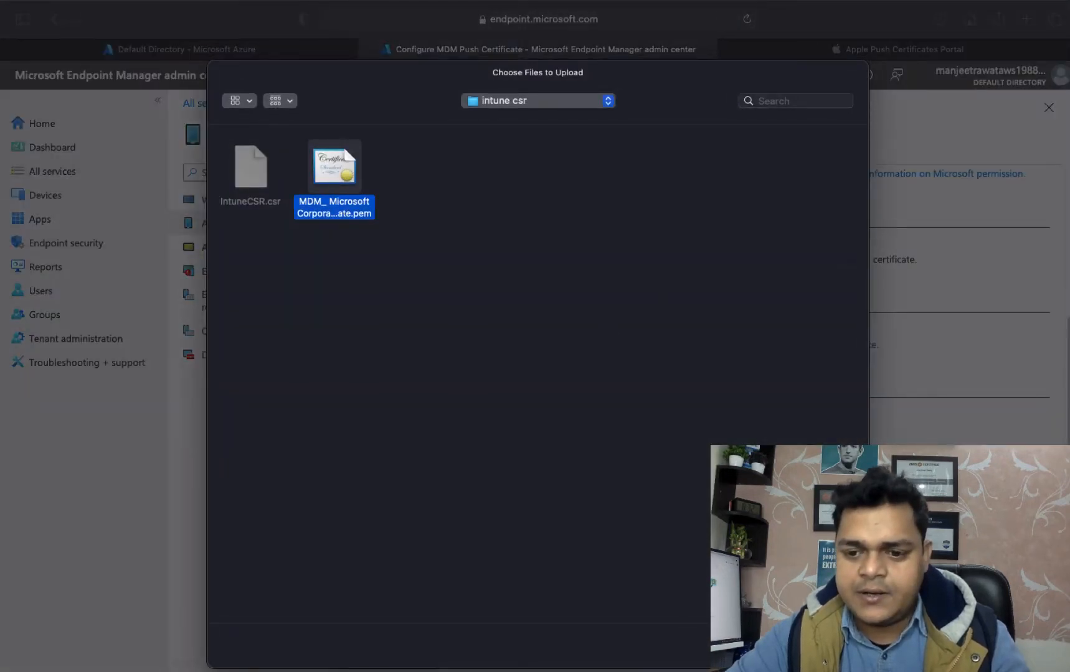
click(829, 646)
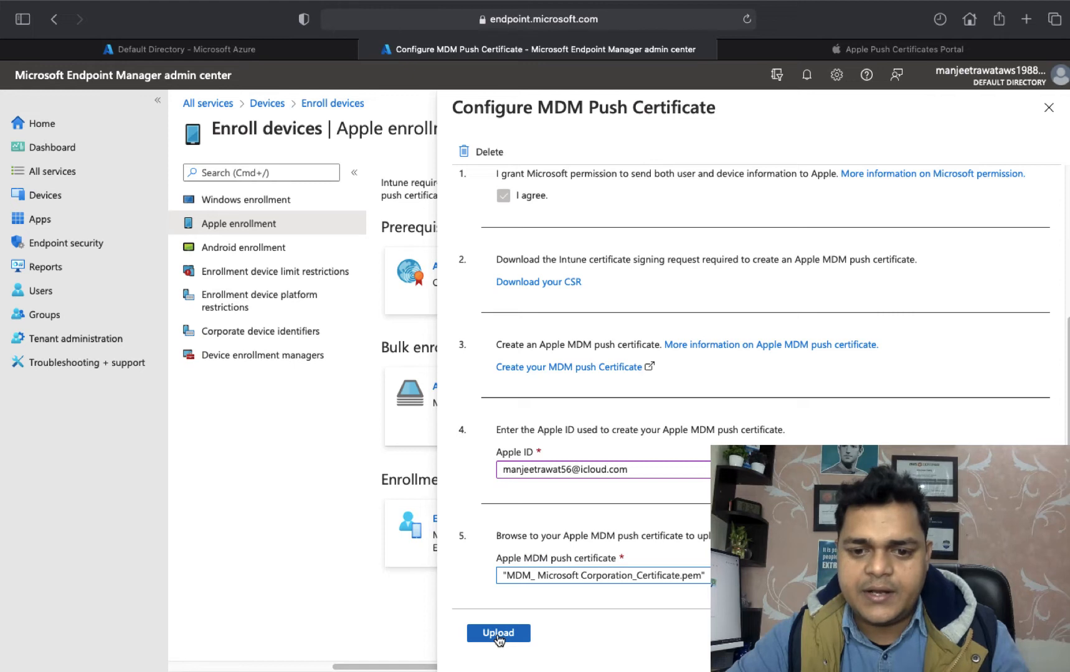
click(498, 633)
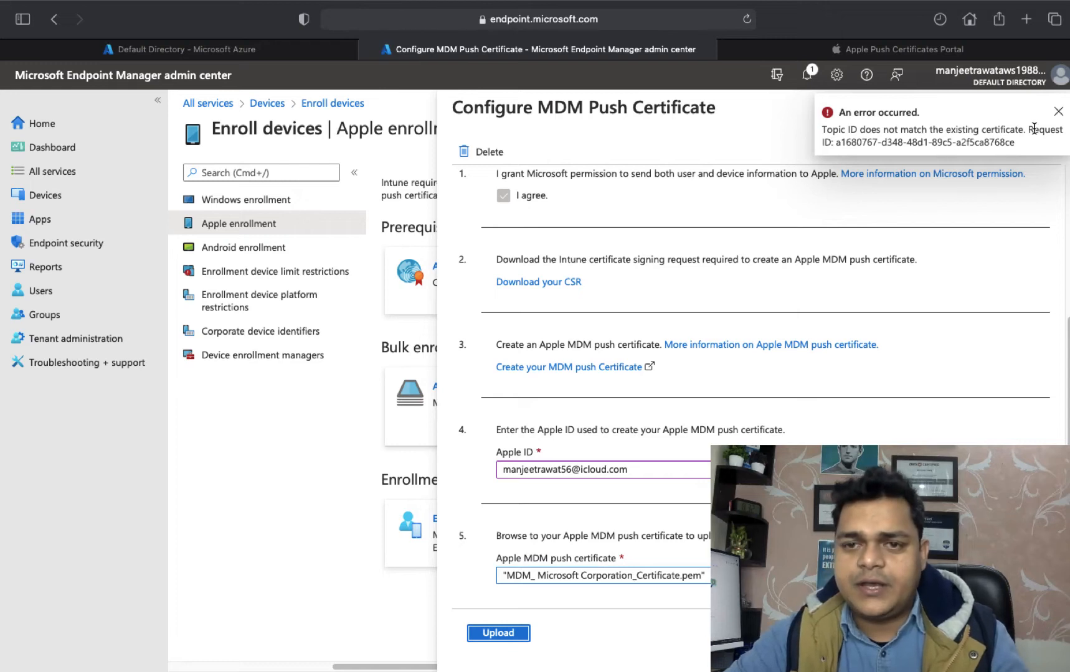
click(1058, 112)
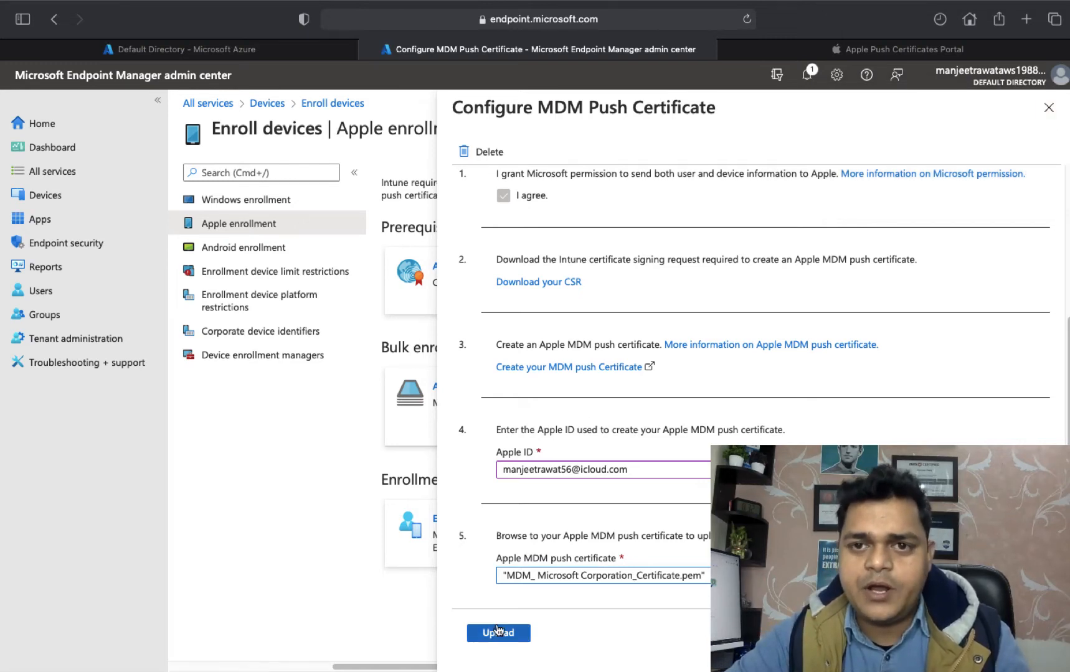
key(ctrl+Left)
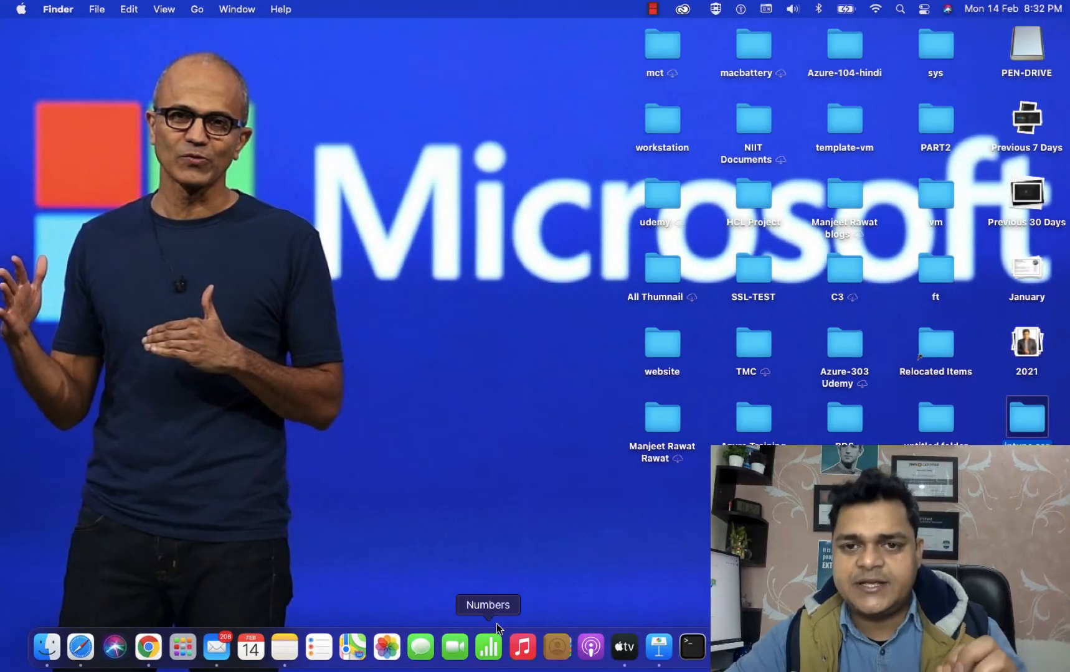
Launch Company Portal through Spotlight search for 'company', then switch to the desktop space.
key(super+space)
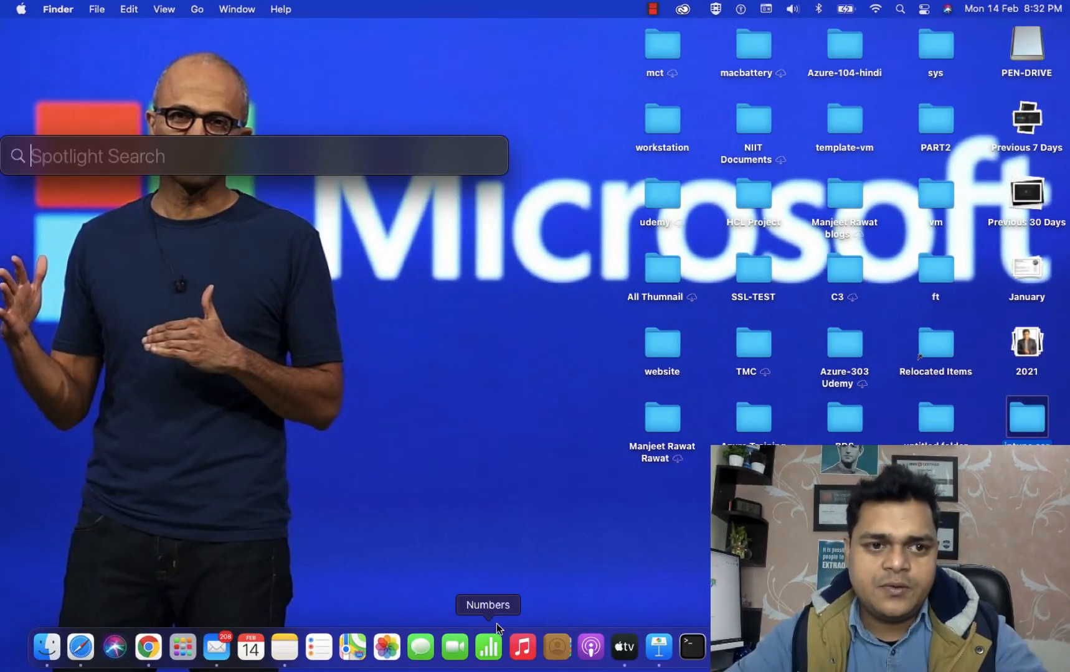
text(com)
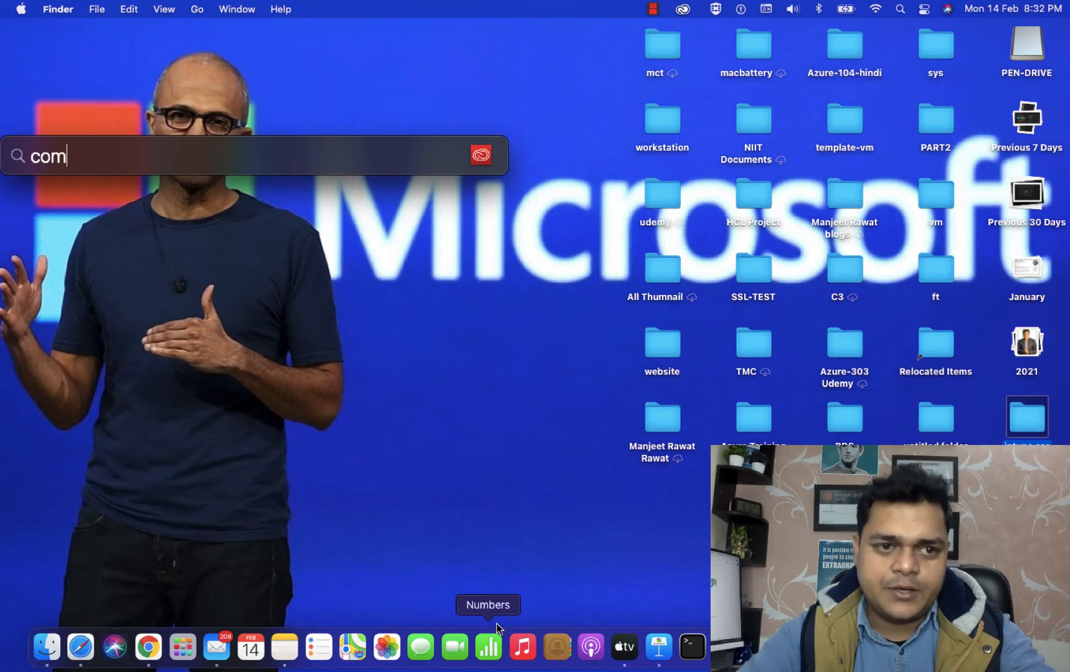
text(pany)
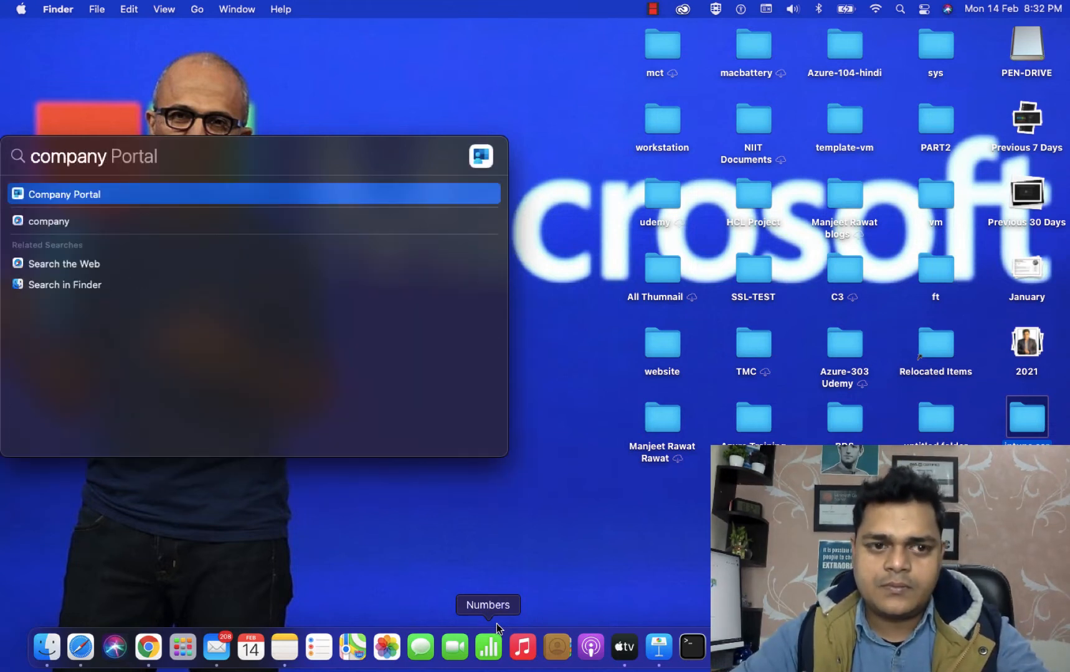
key(Return)
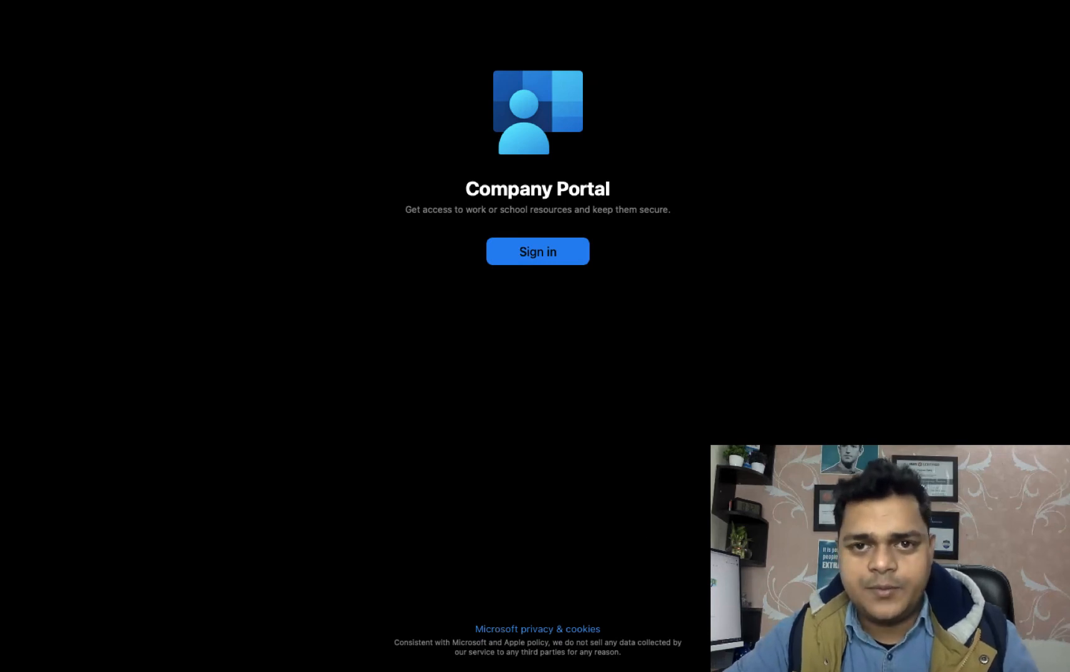
key(ctrl+Left)
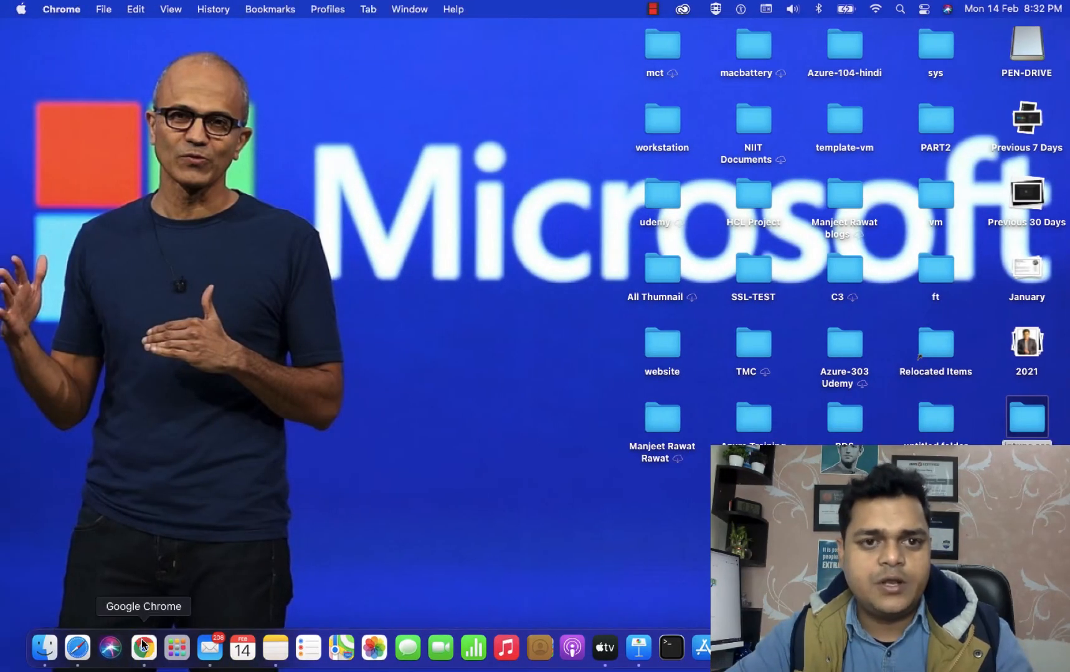
In Chrome, run a Google search for 'download company portal mac' in a full-screen window.
click(144, 646)
text(down)
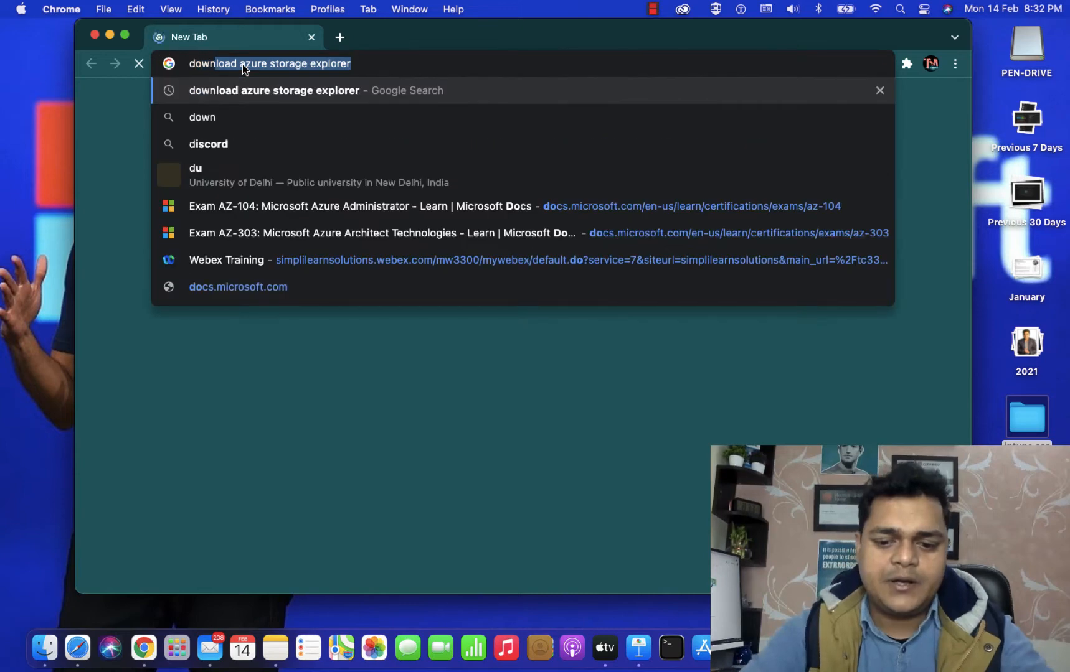
text(load comp)
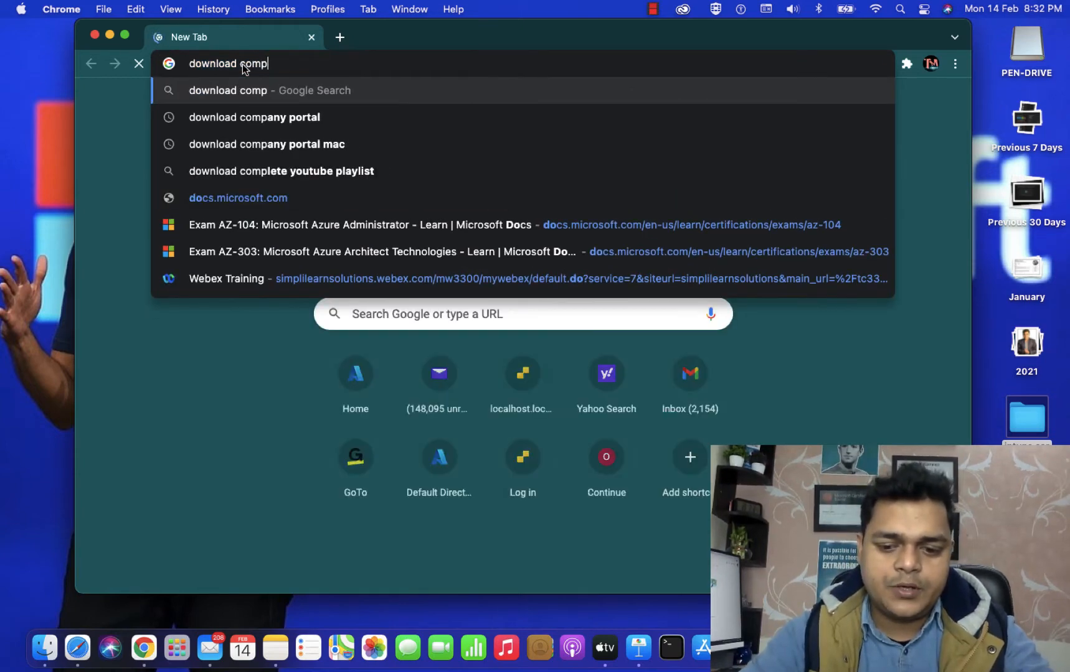
text(nay)
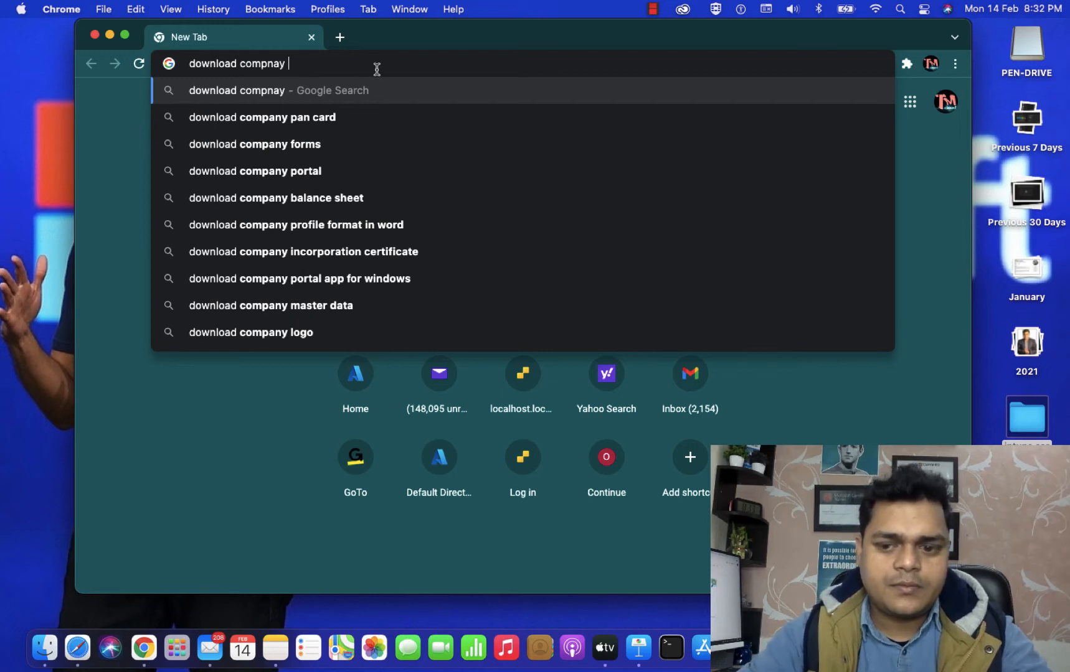
key(BackSpace)
key(BackSpace)
key(BackSpace)
key(BackSpace)
text(any )
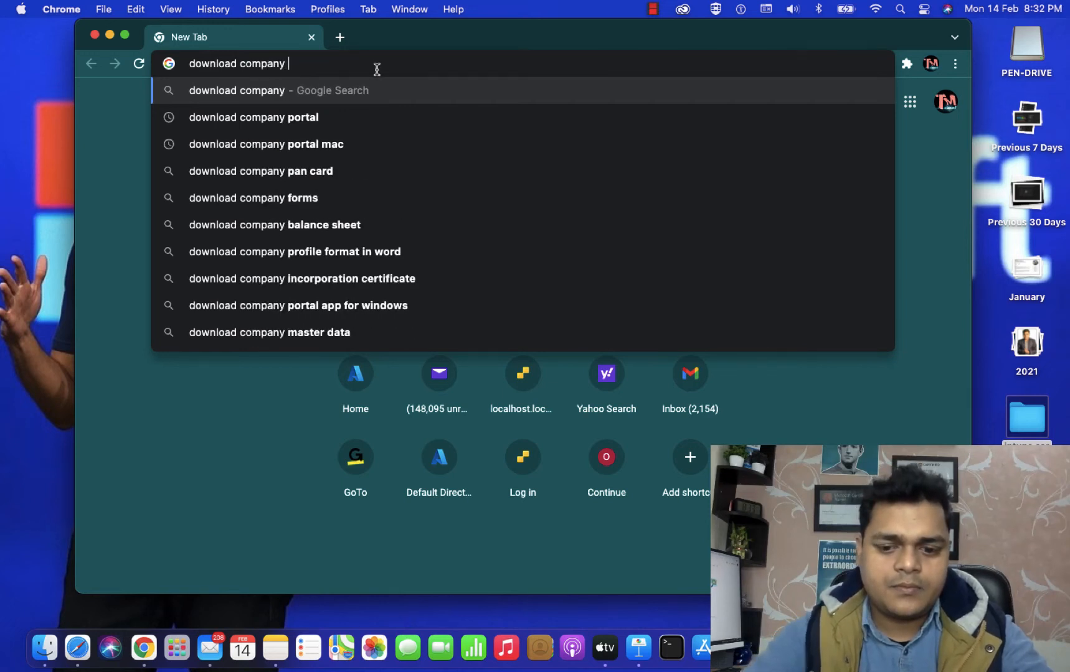
text(portal)
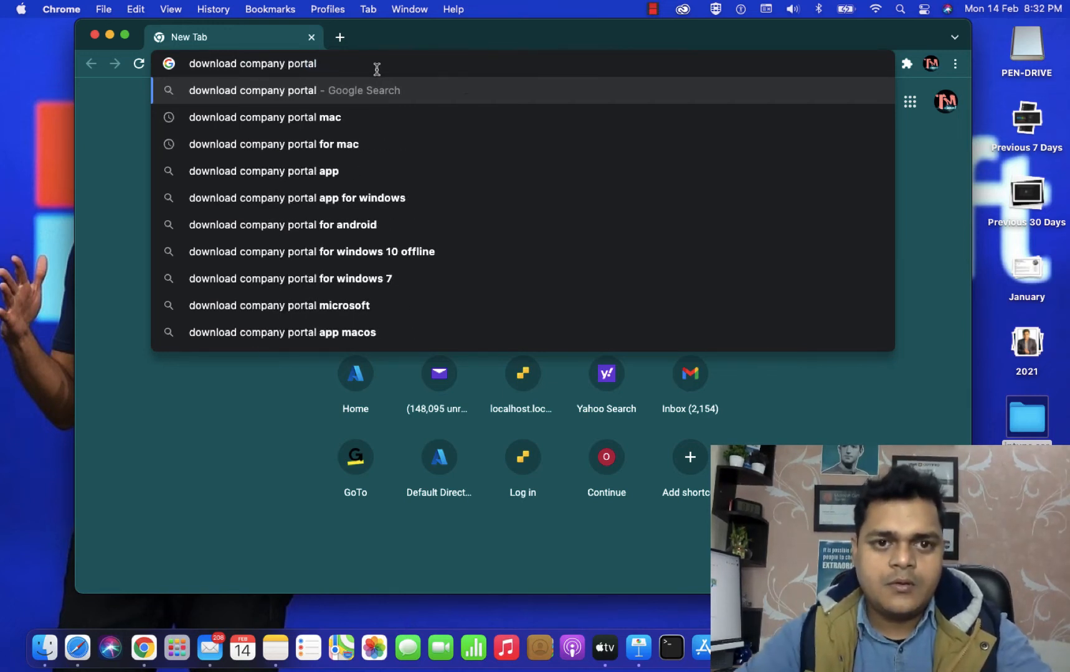
key(Down)
key(Return)
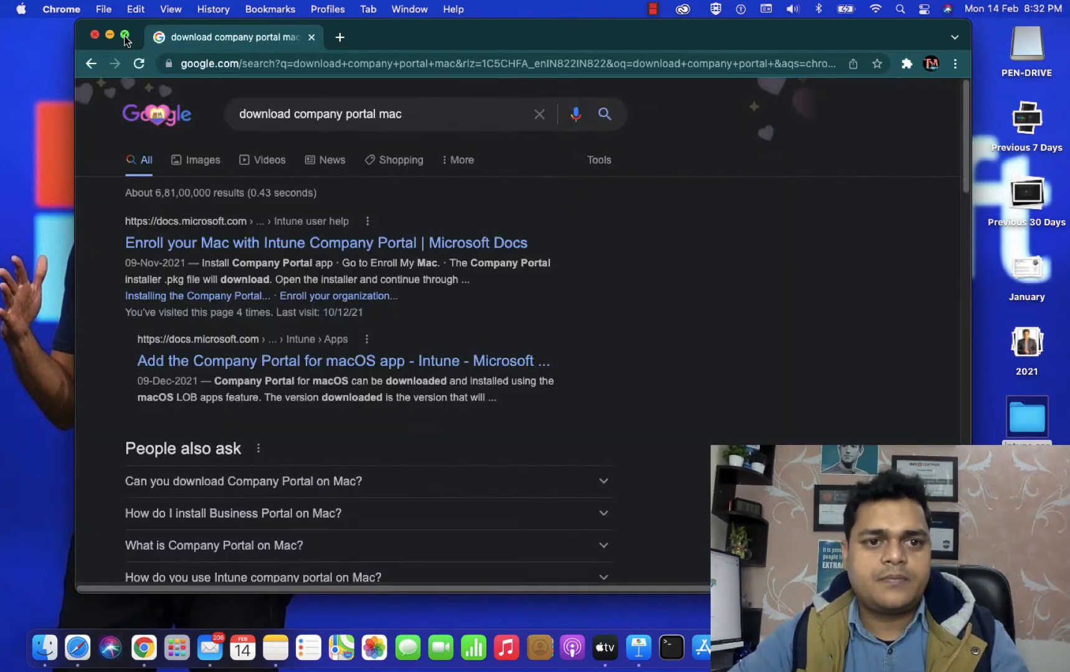
click(125, 35)
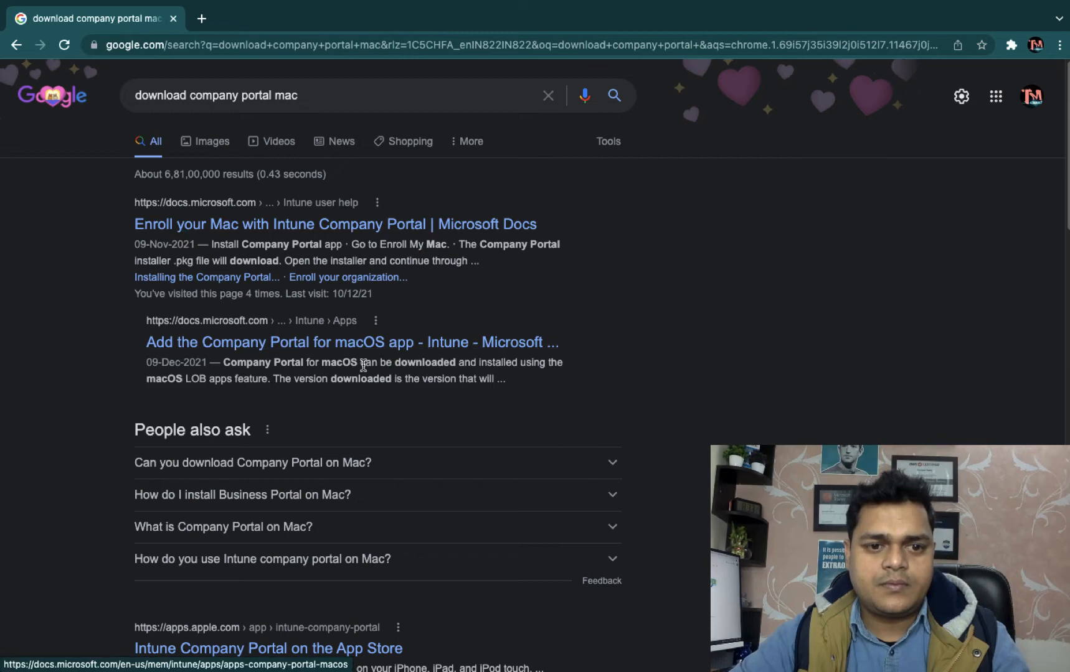
Open the Enroll your Mac with Intune Company Portal article, scroll to its install section, then return to the desktop.
click(348, 226)
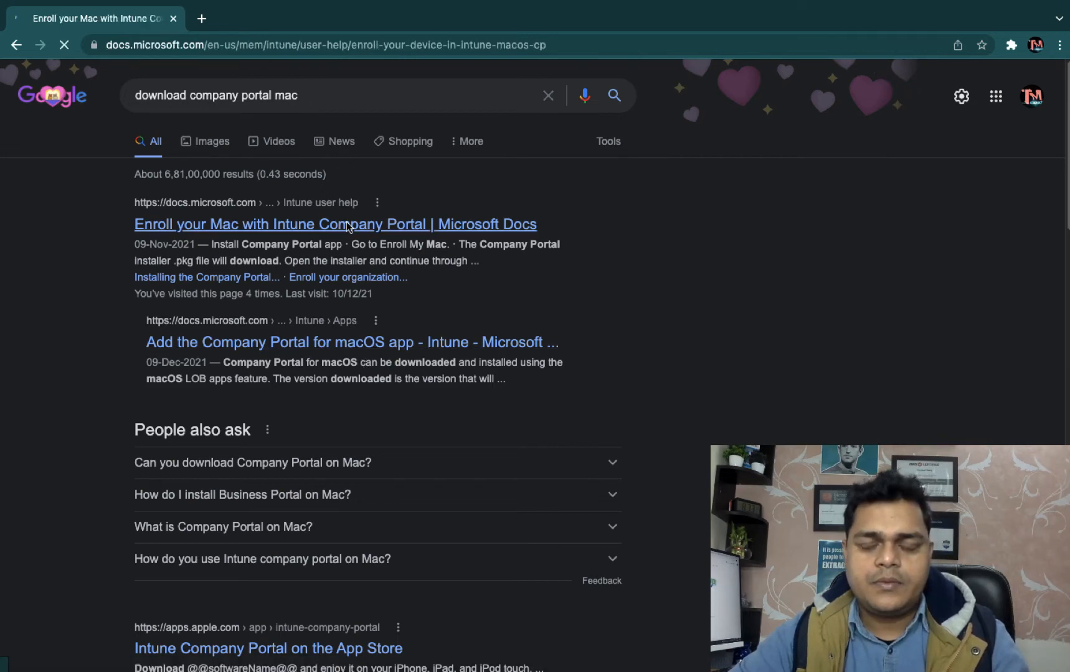
scroll(409, 309, down, 15)
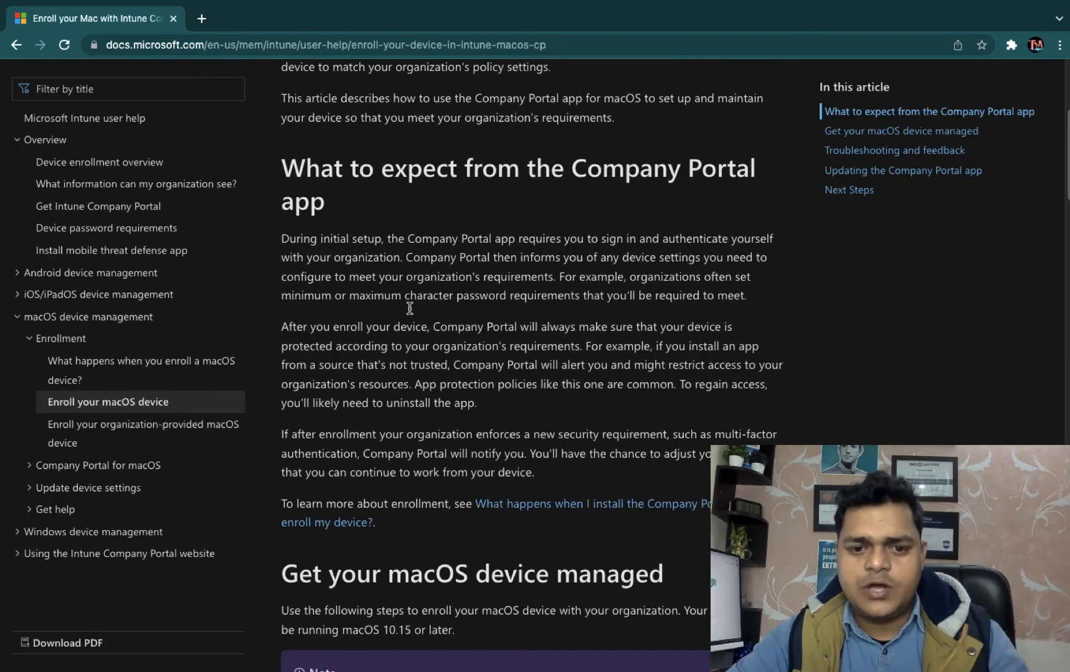
scroll(410, 308, down, 4)
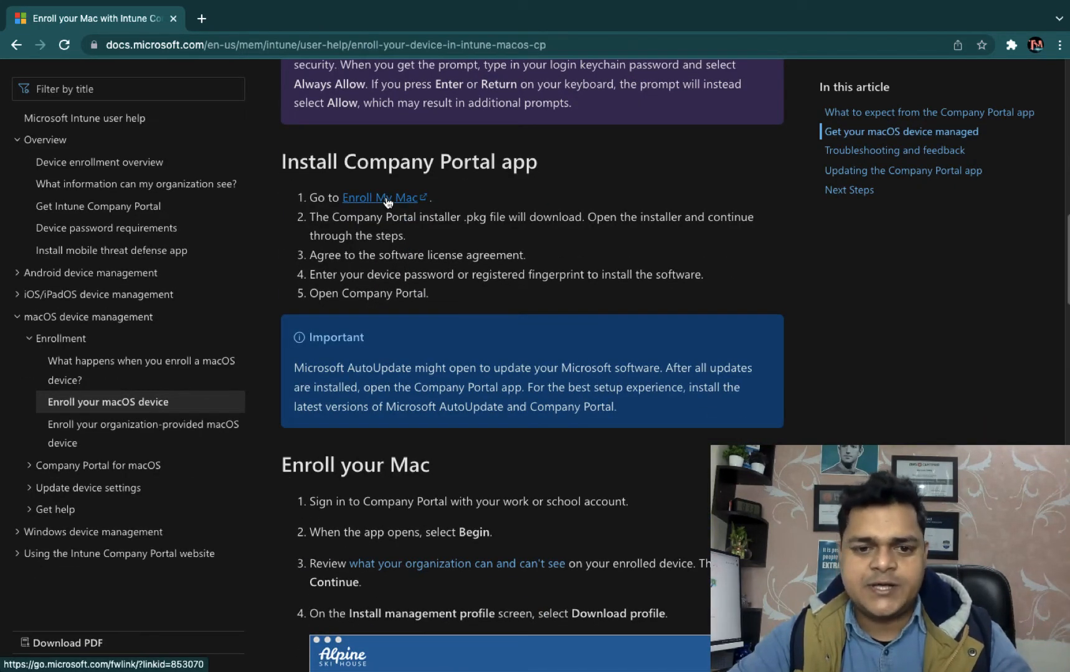
key(ctrl+Left)
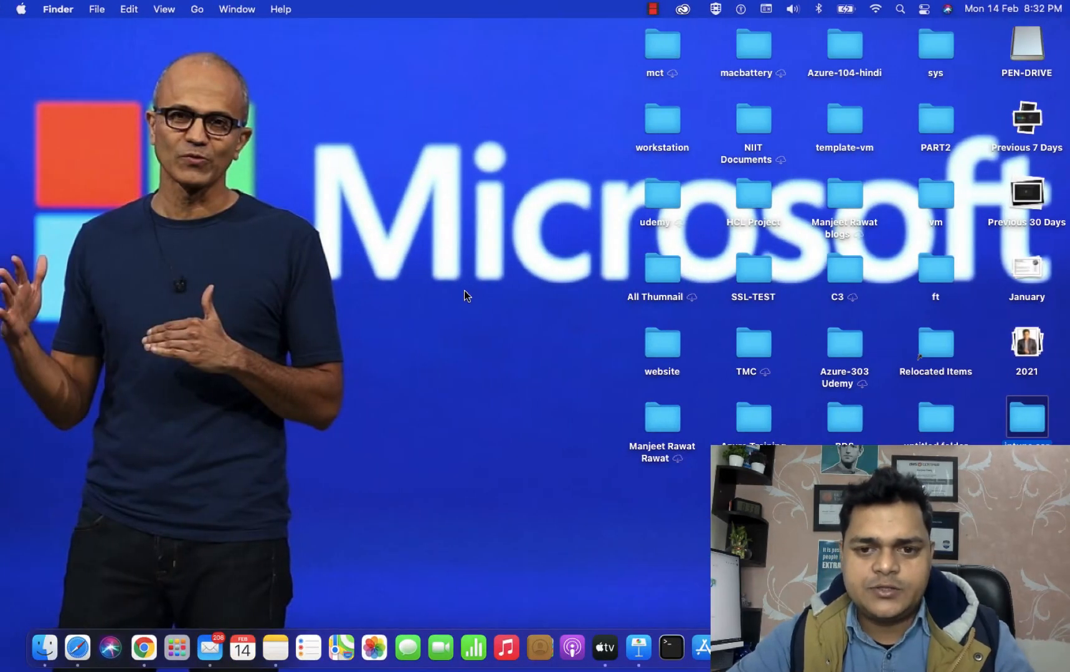
Start Company Portal sign-in to reach the account picker, then bring up Safari's Endpoint Manager tab.
key(ctrl+Right)
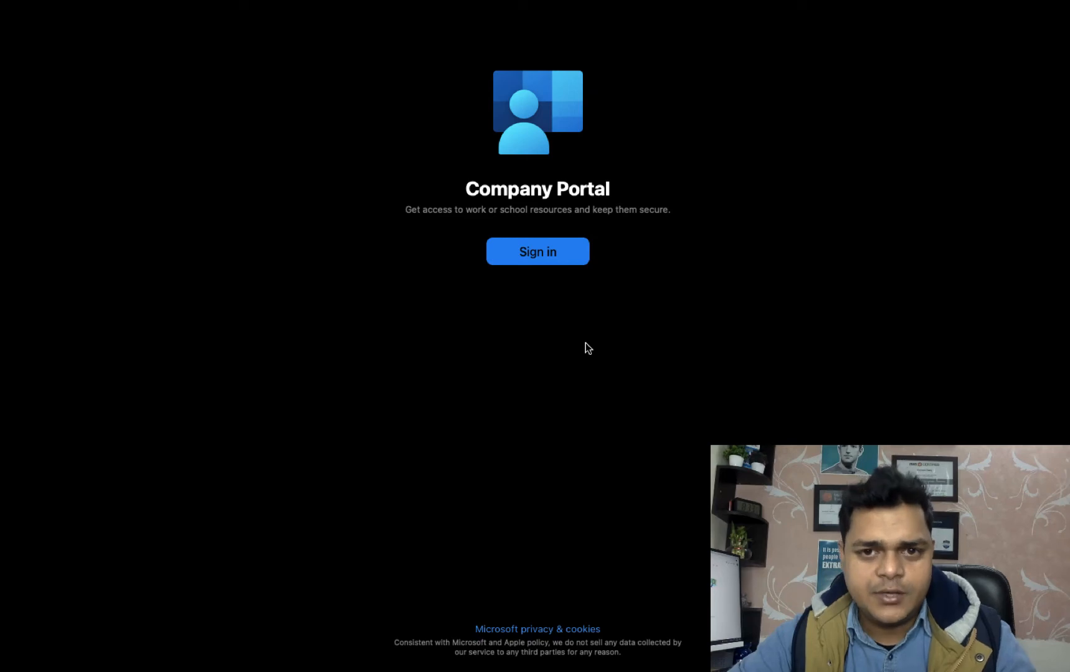
click(520, 257)
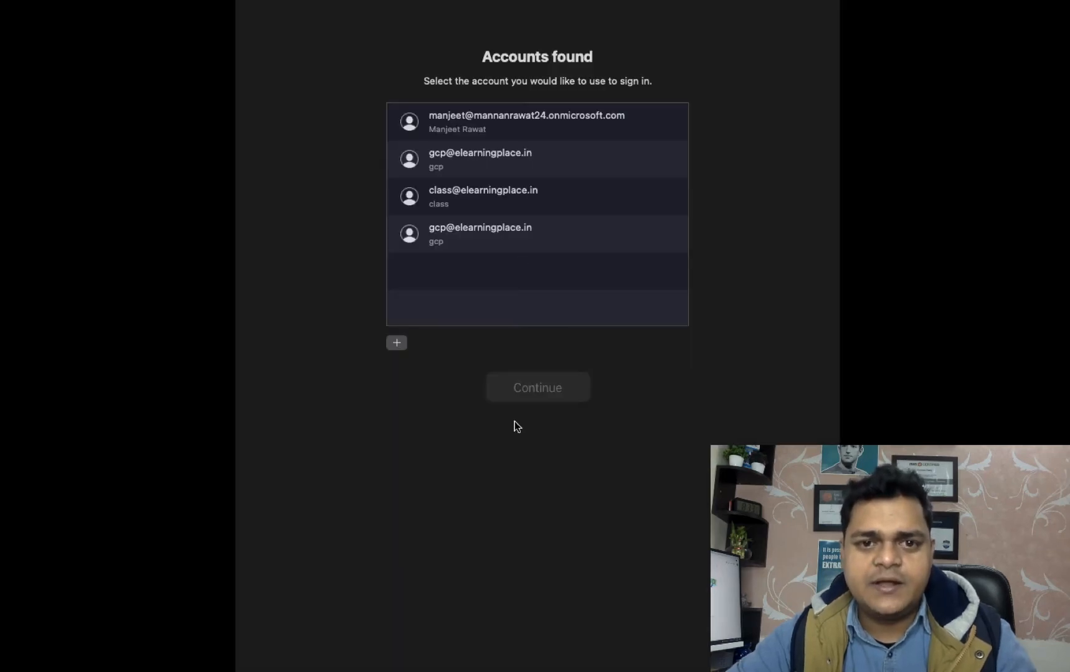
key(ctrl+Right)
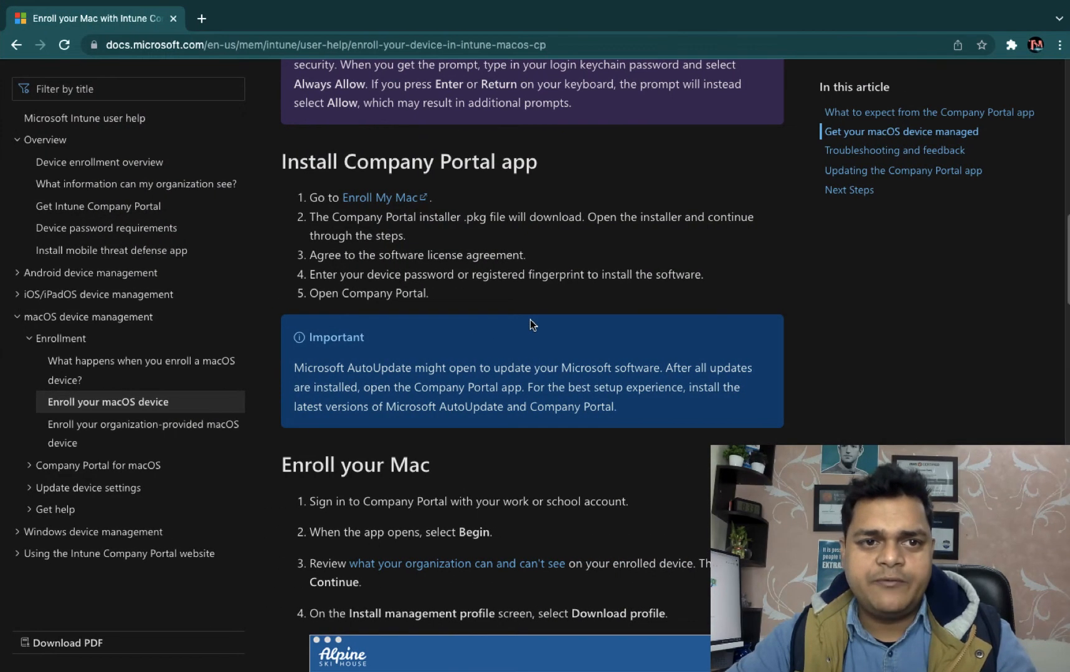
key(ctrl+Left)
key(ctrl+Left)
click(71, 654)
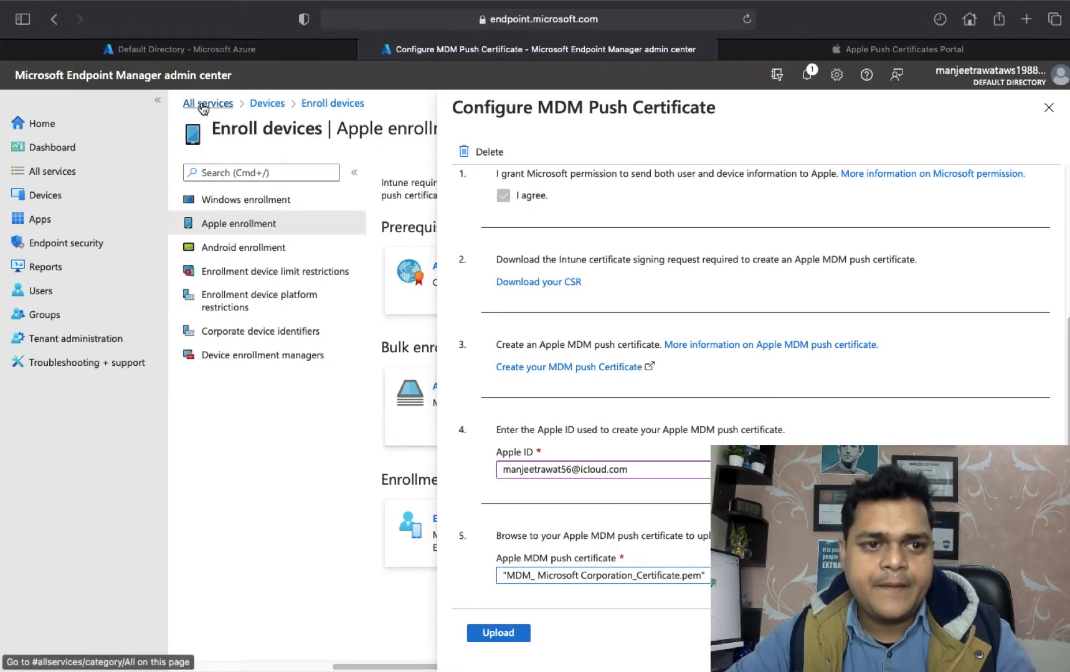
Copy a Default Directory user's sign-in address from their Azure profile, then return to Company Portal.
click(161, 54)
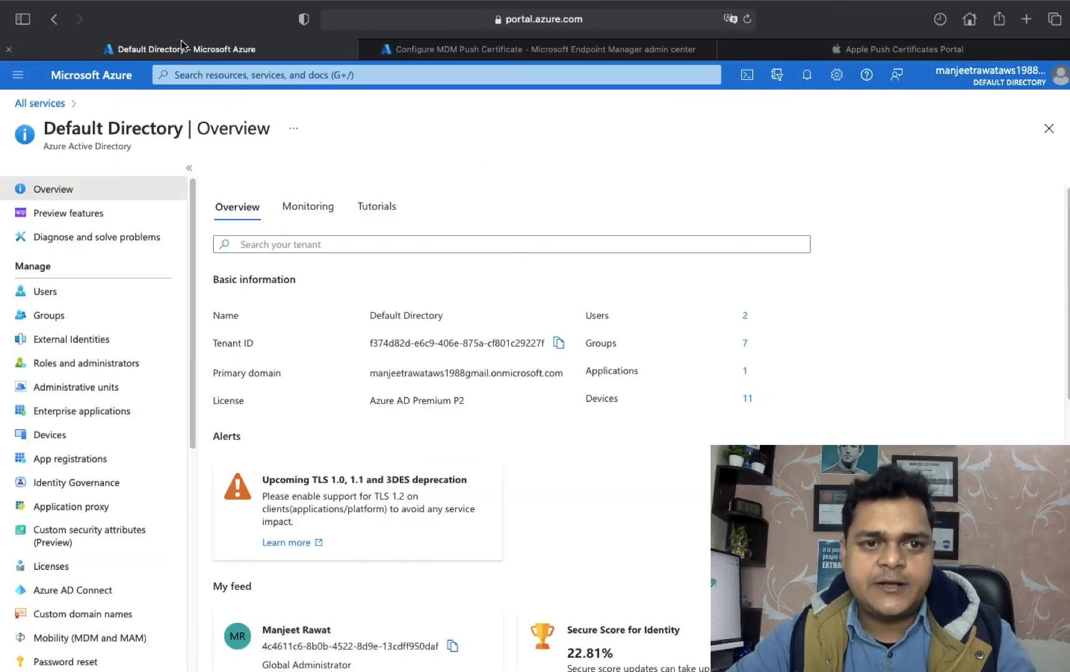
click(47, 295)
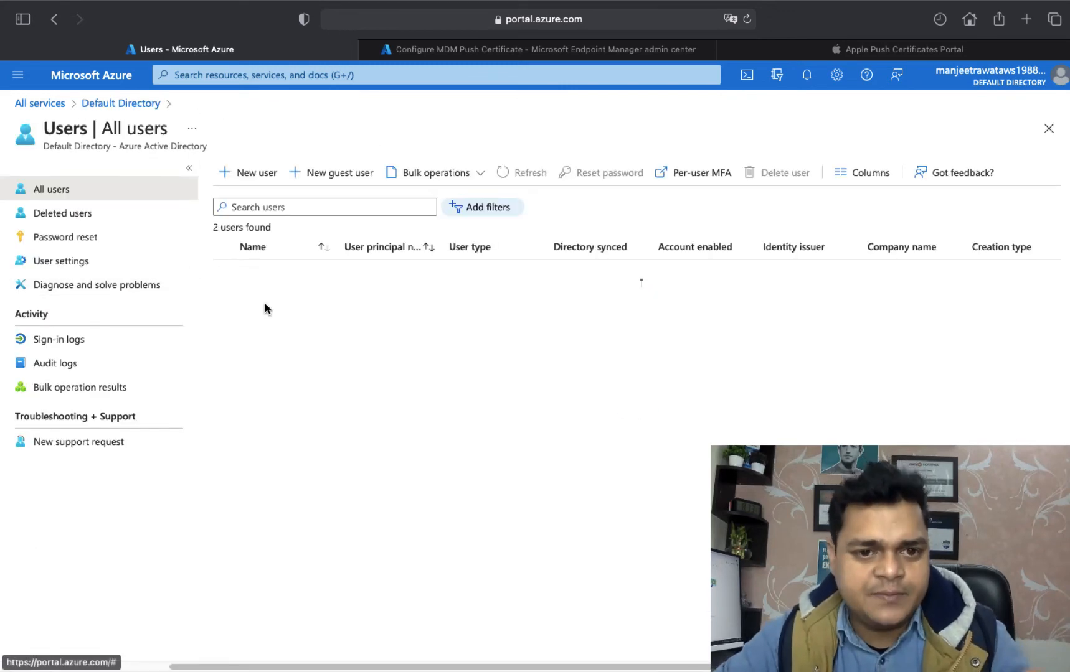
click(388, 276)
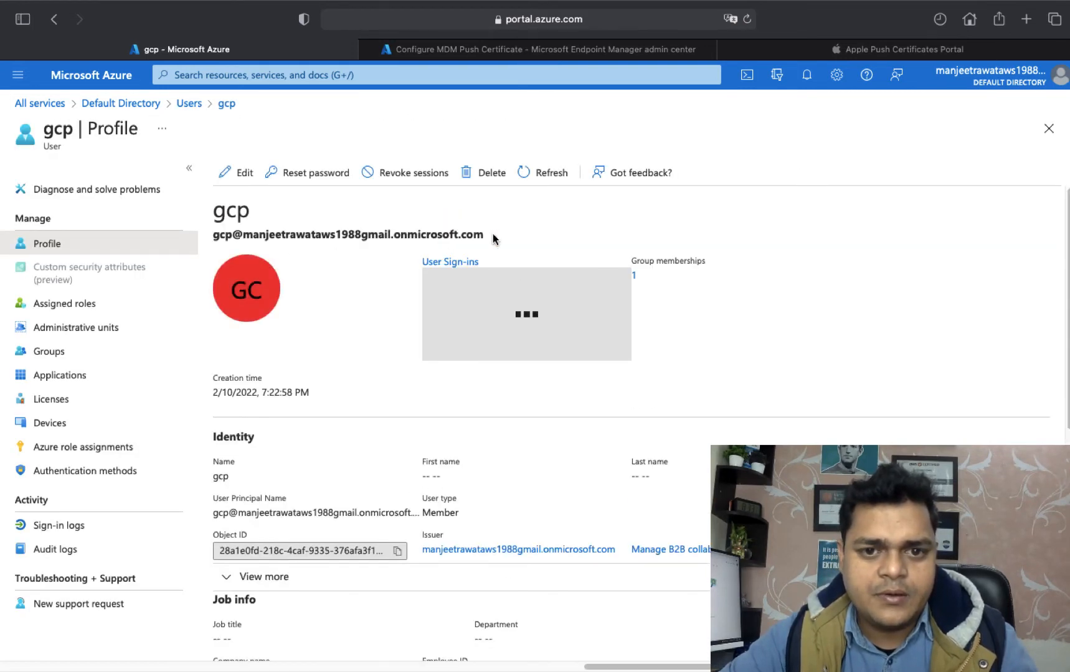
drag(484, 235, 210, 234)
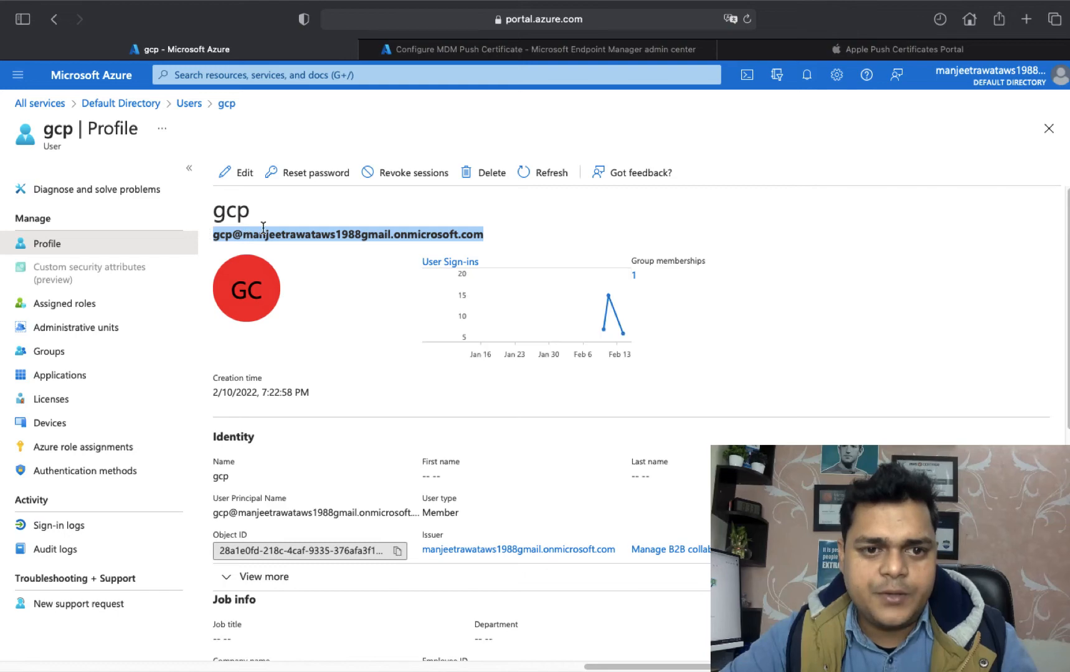
right_click(263, 229)
click(284, 277)
key(ctrl+Right)
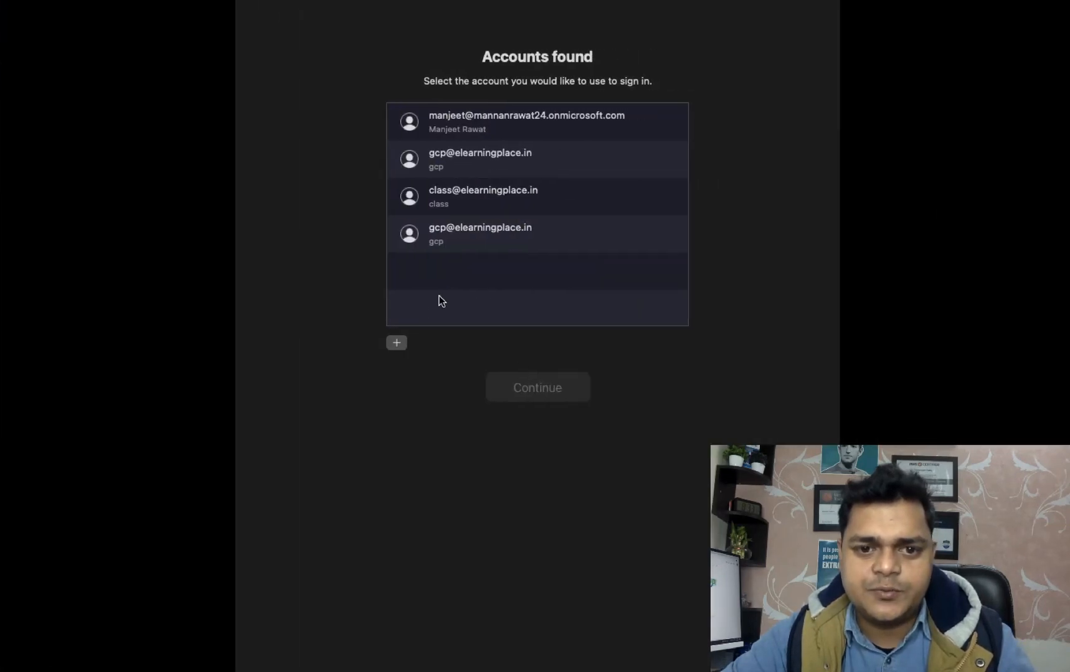
Add a new account by pasting the copied sign-in address and entering the account password.
click(397, 343)
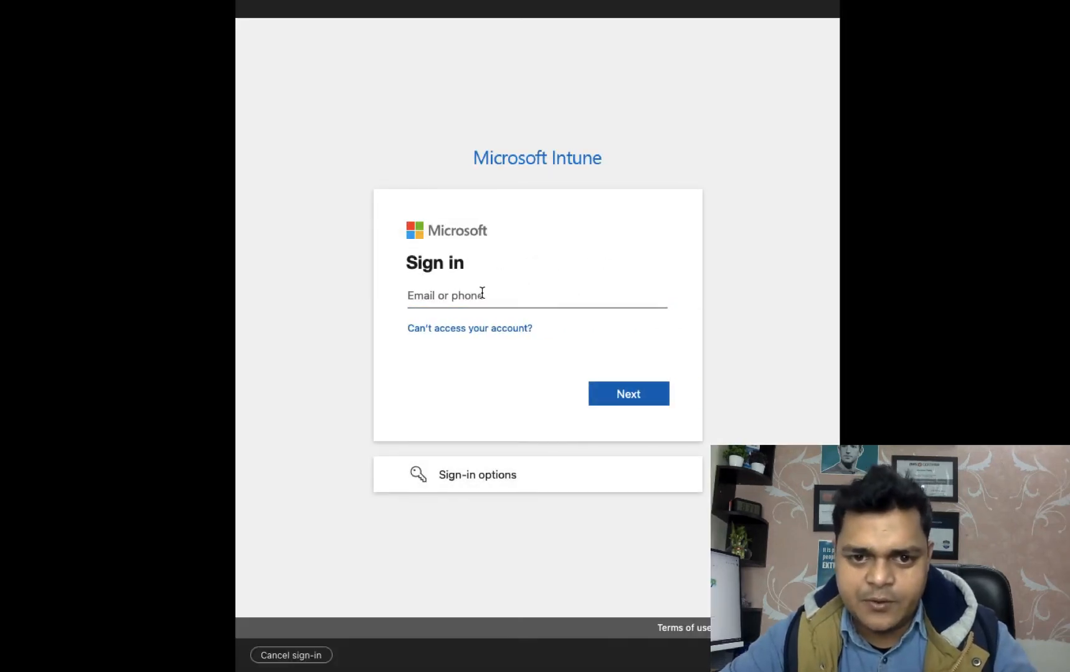
key(ctrl+v)
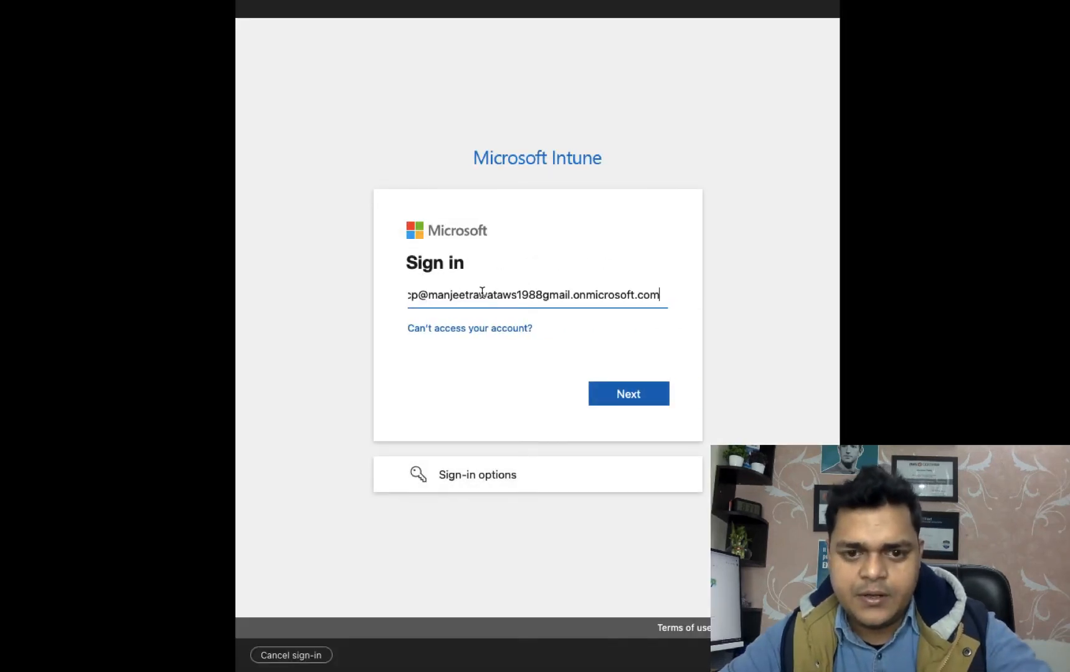
click(621, 399)
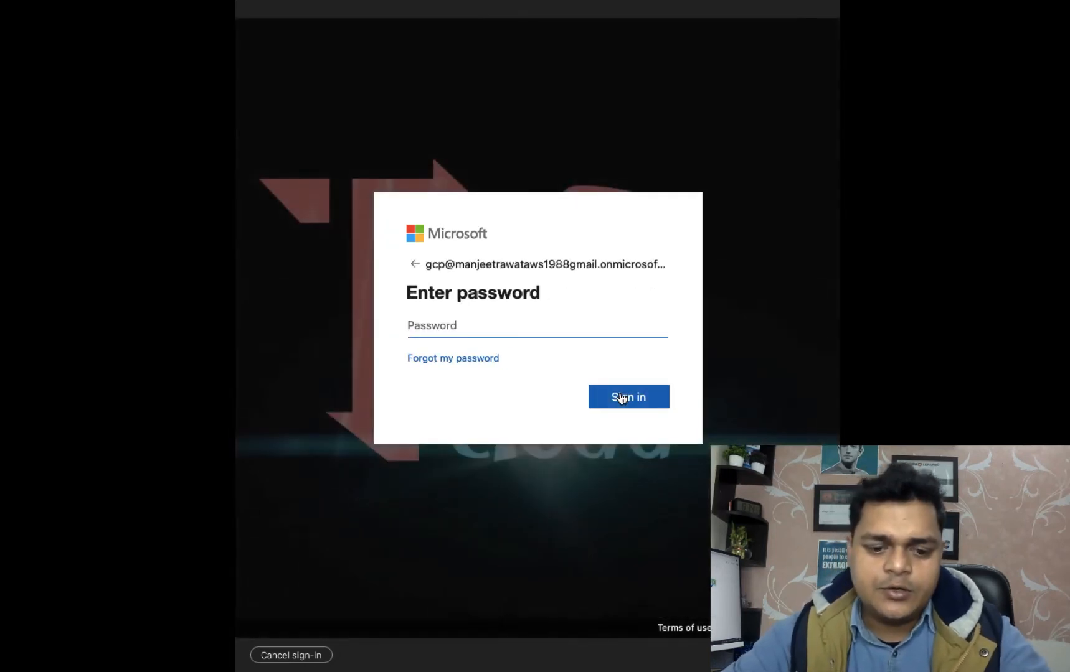
text(aaaaa)
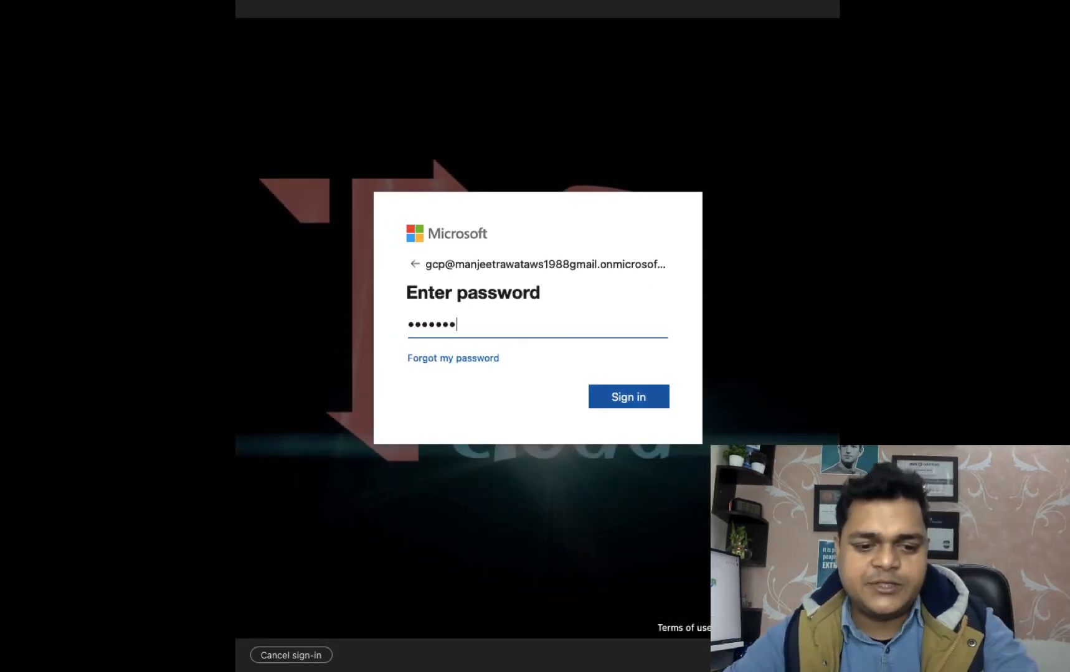
click(641, 402)
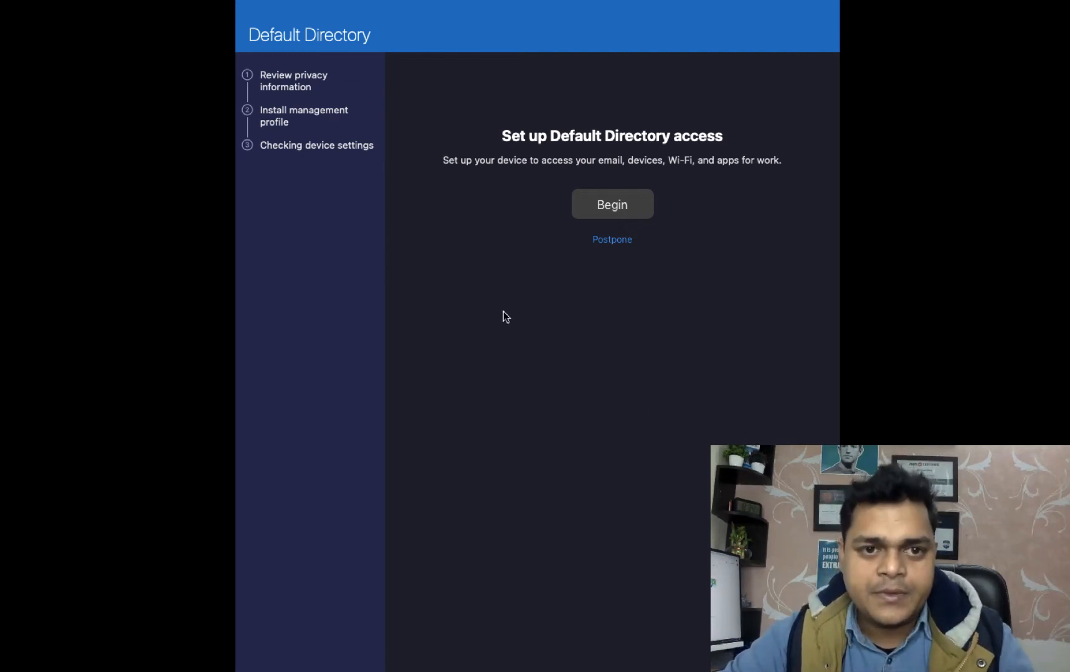
Begin Default Directory access setup, accept the privacy information, and download the management profile.
click(627, 207)
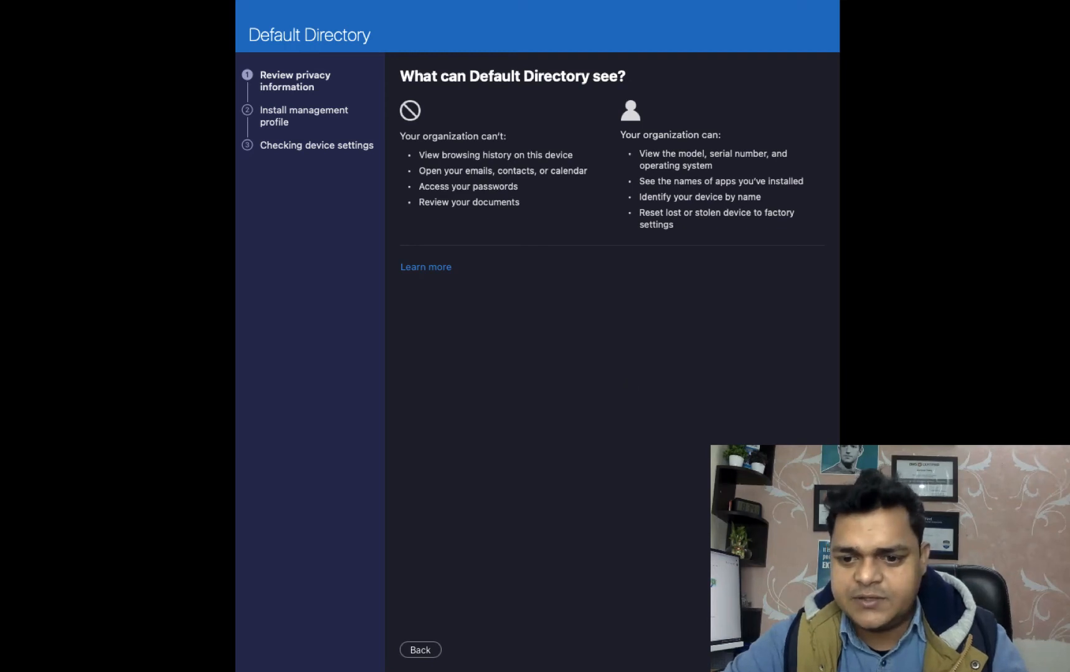
click(797, 650)
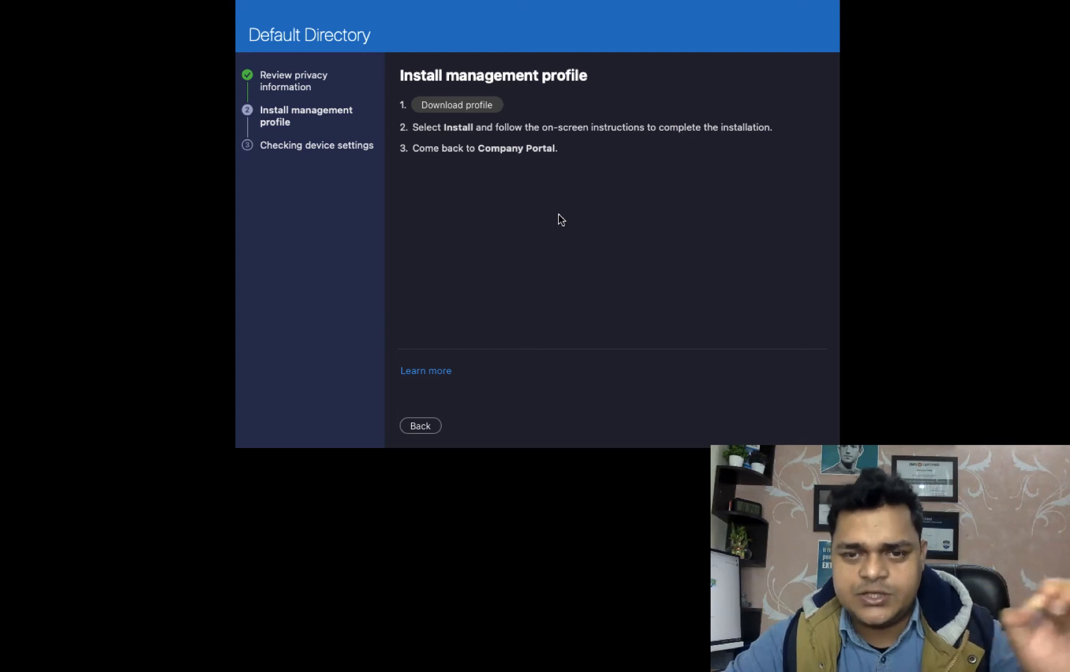
click(462, 109)
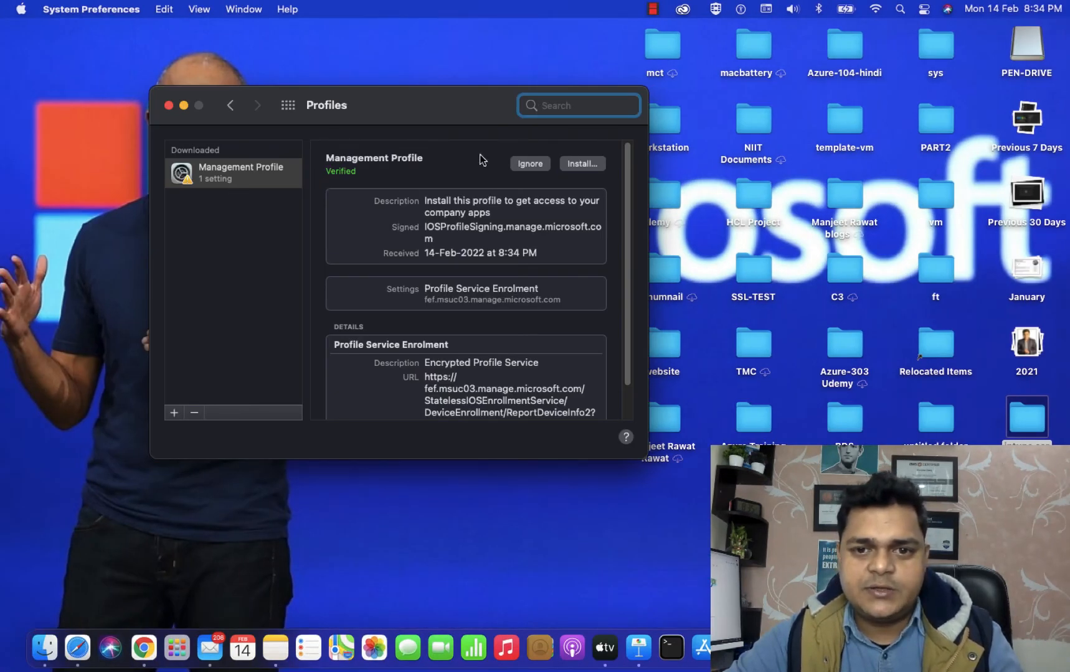
Install the Management Profile with the Mac password, enrol in MDM, and close Profiles.
click(585, 165)
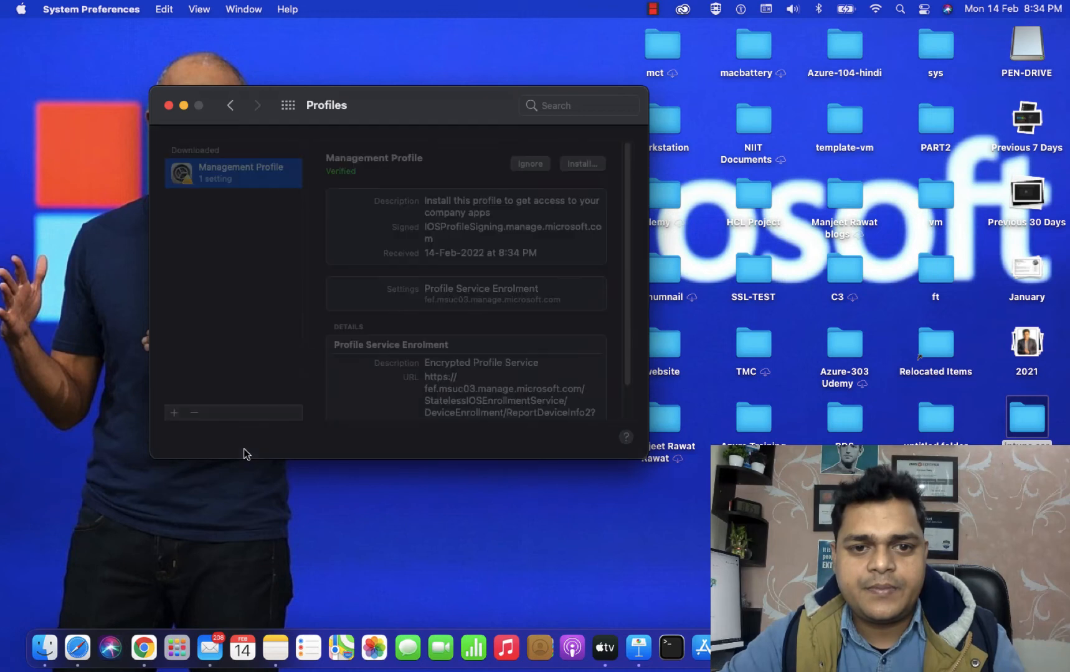
click(450, 352)
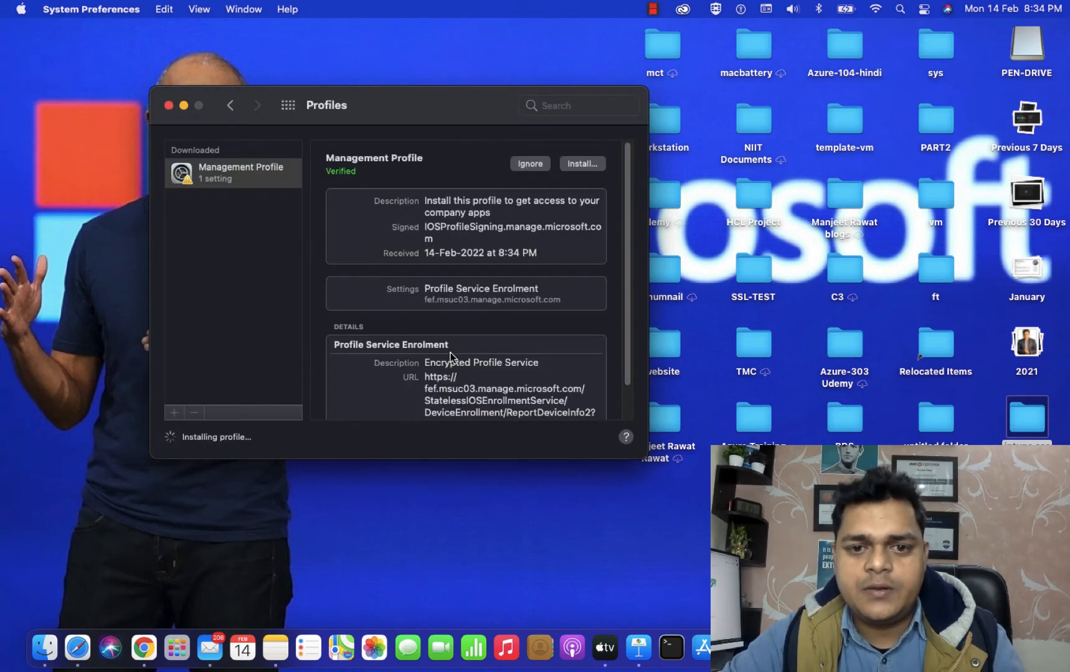
text(****)
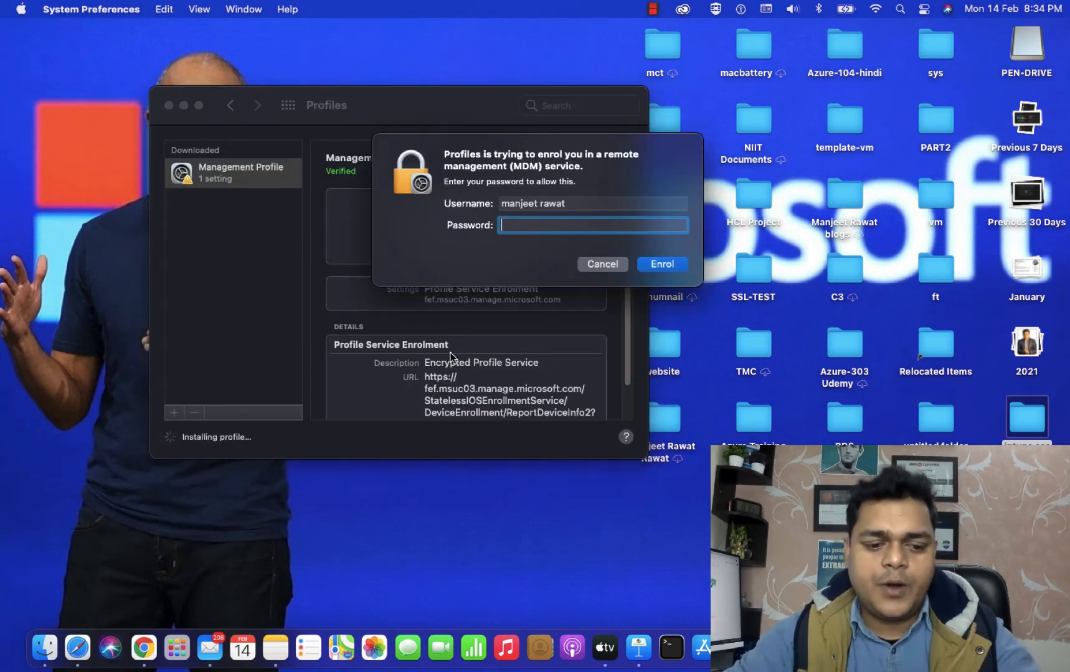
text(*****)
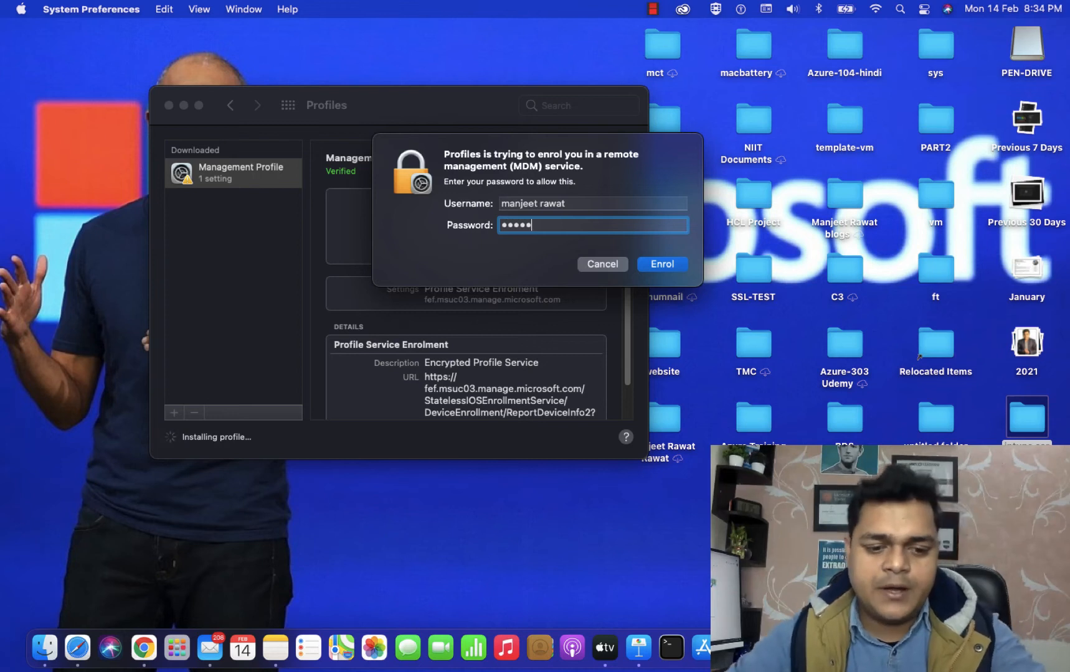
click(664, 264)
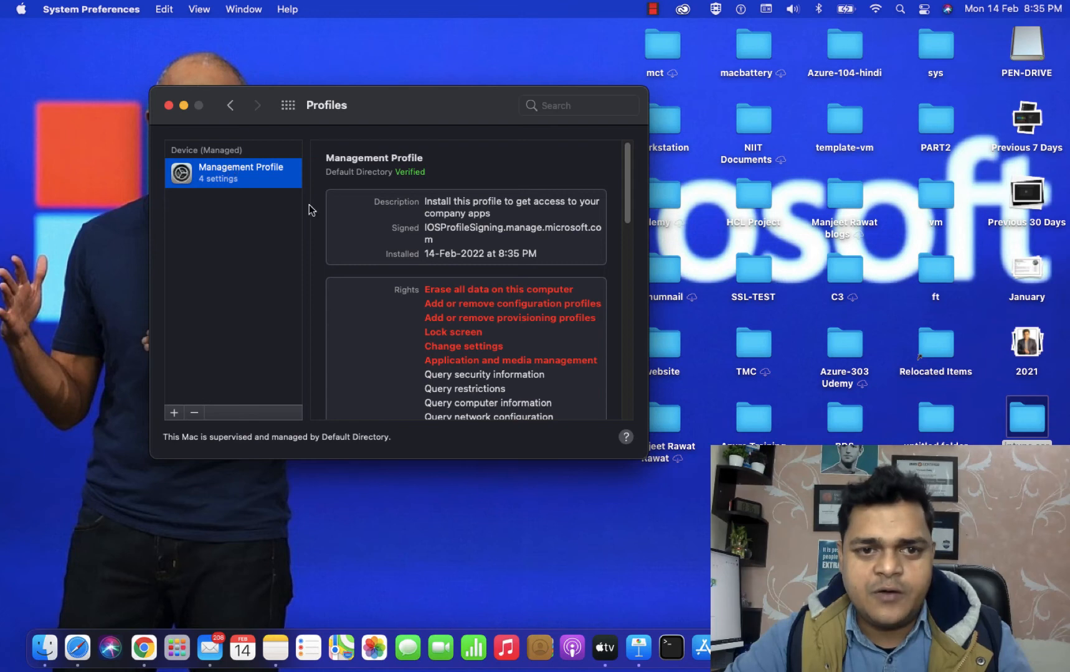
click(168, 105)
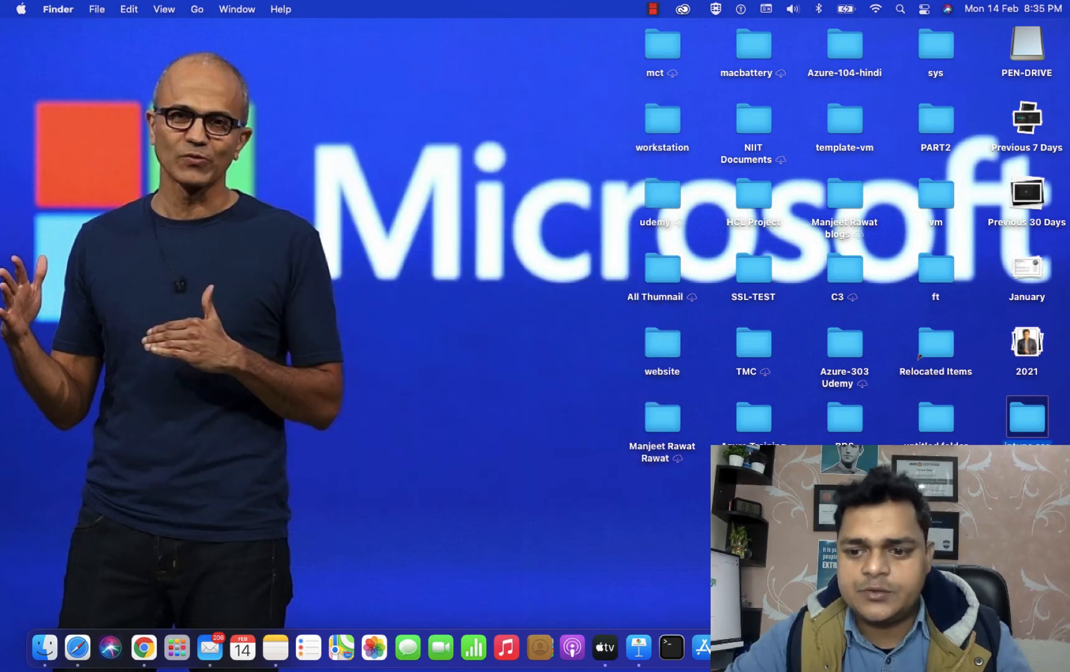
Complete the Company Portal wizard so the MacBook Air shows In compliance, then return to Safari.
key(ctrl+Right)
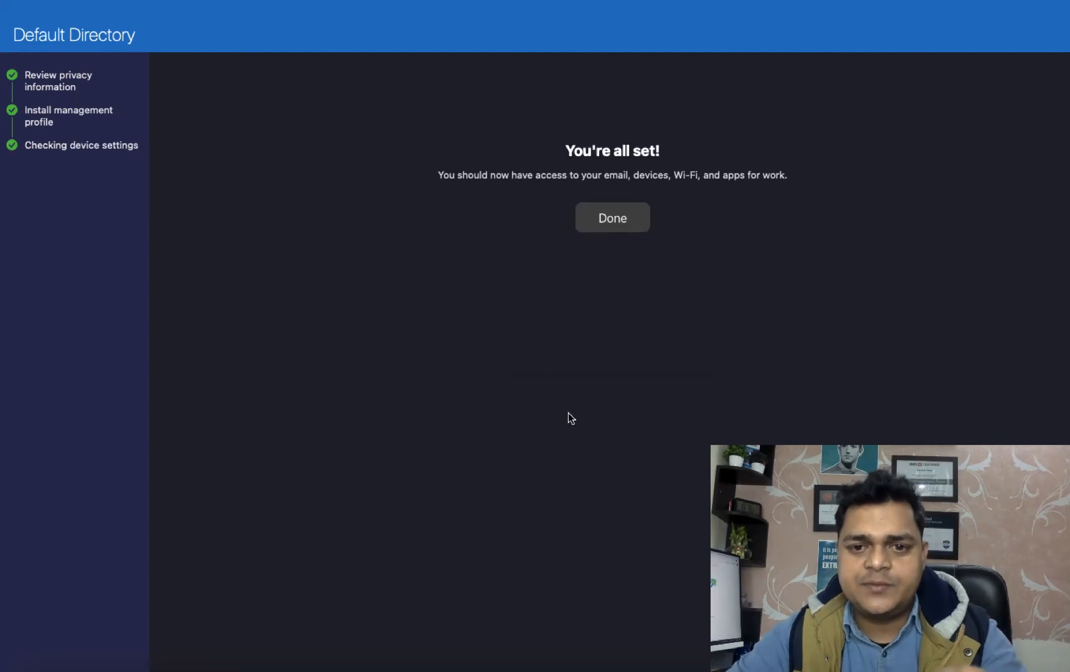
click(621, 224)
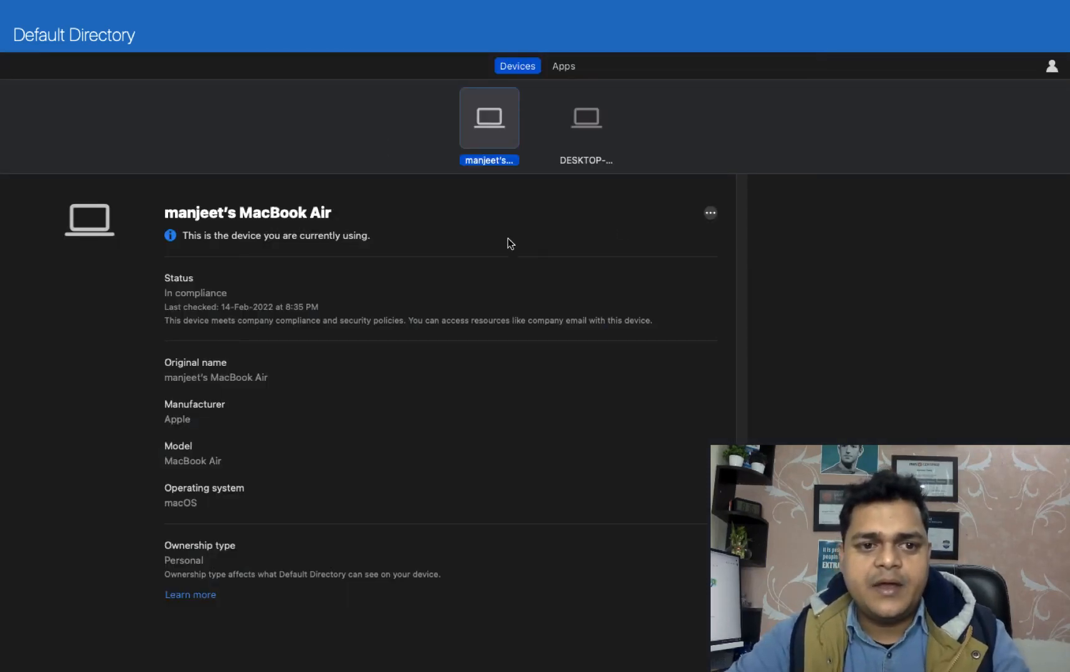
key(ctrl+Left)
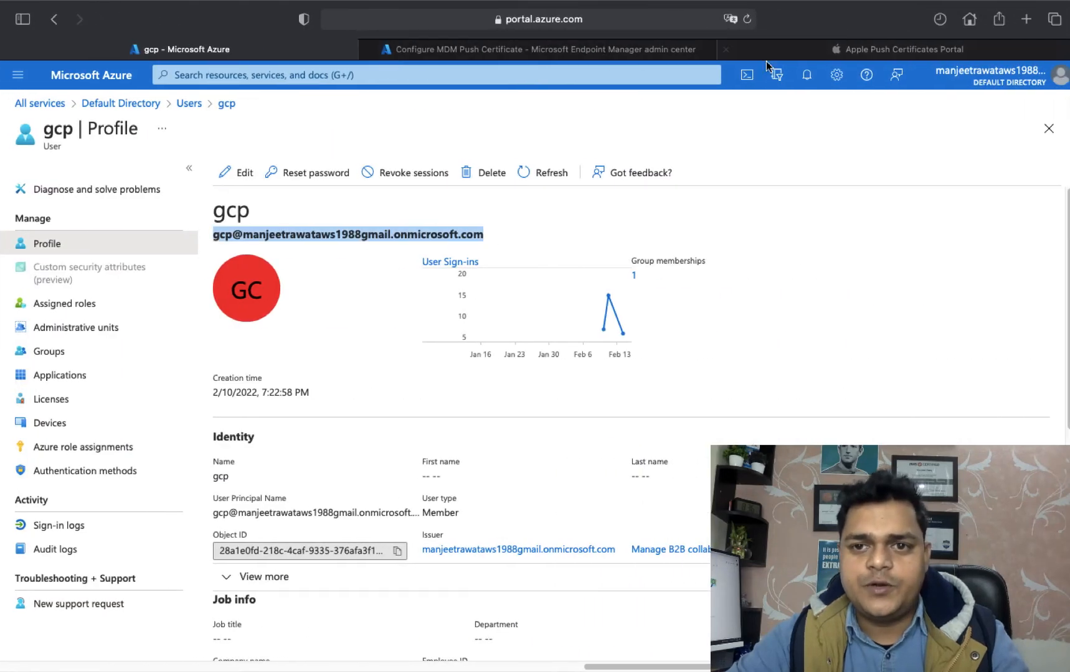
Close the Configure MDM Push Certificate panel in Endpoint Manager, discarding the unsaved edits.
click(548, 48)
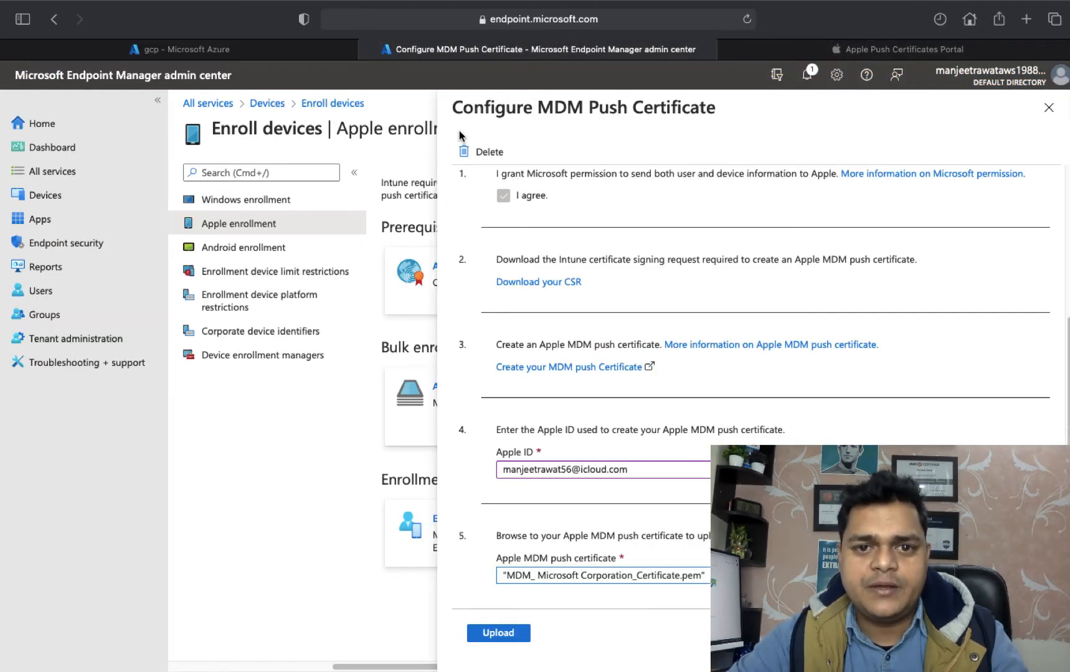
click(1049, 109)
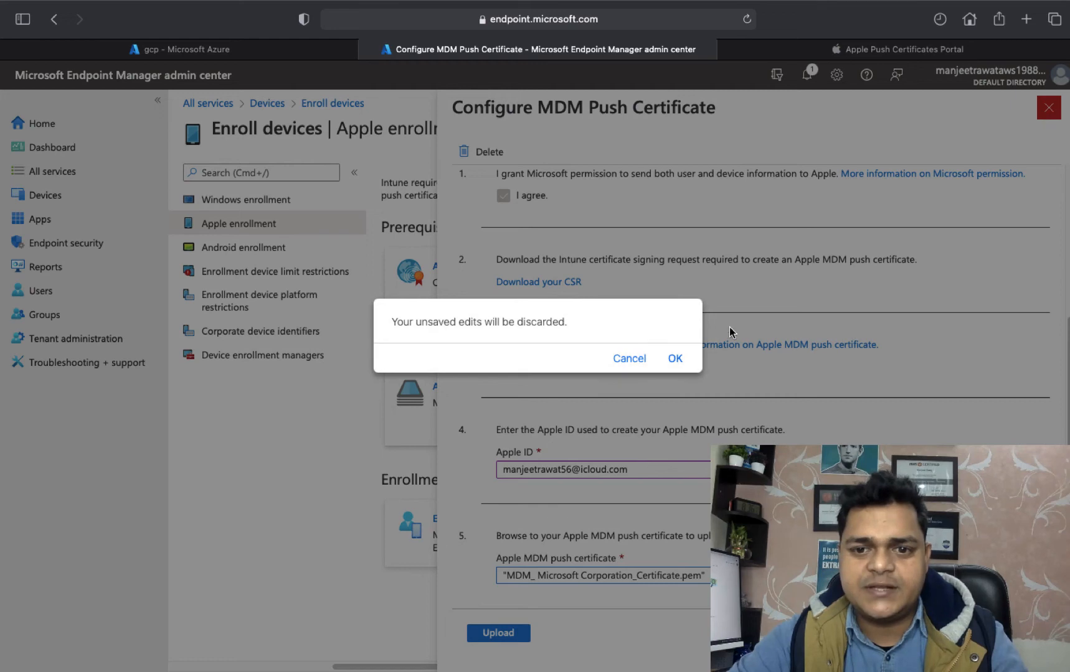
click(675, 359)
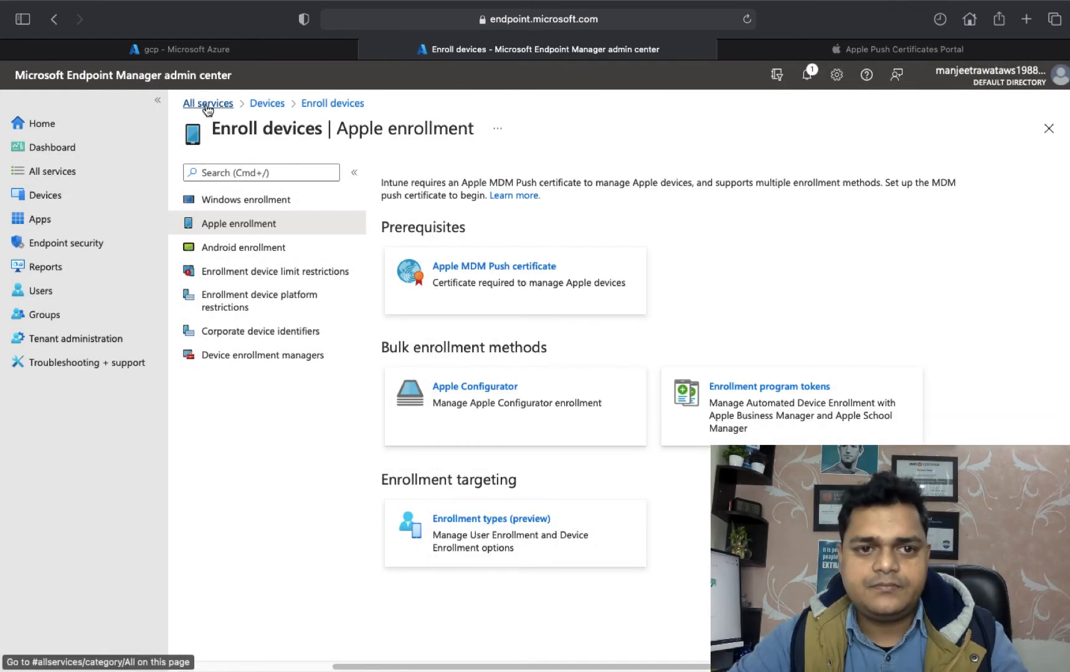
Open the Devices overview from All services and reload it to refresh platform counts.
click(206, 104)
click(408, 222)
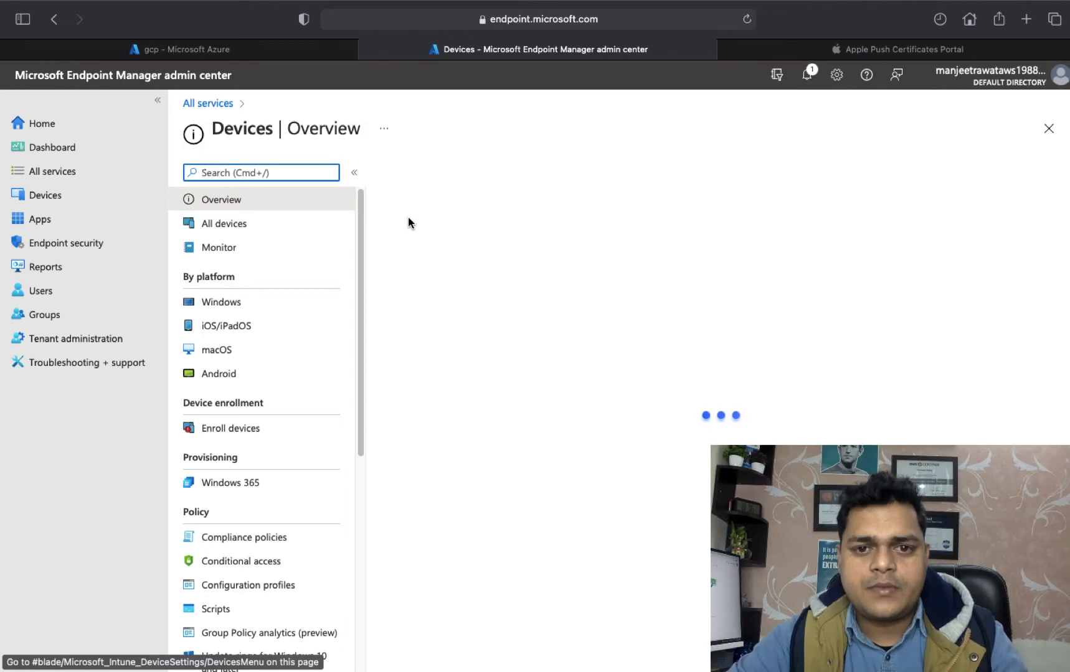
click(746, 21)
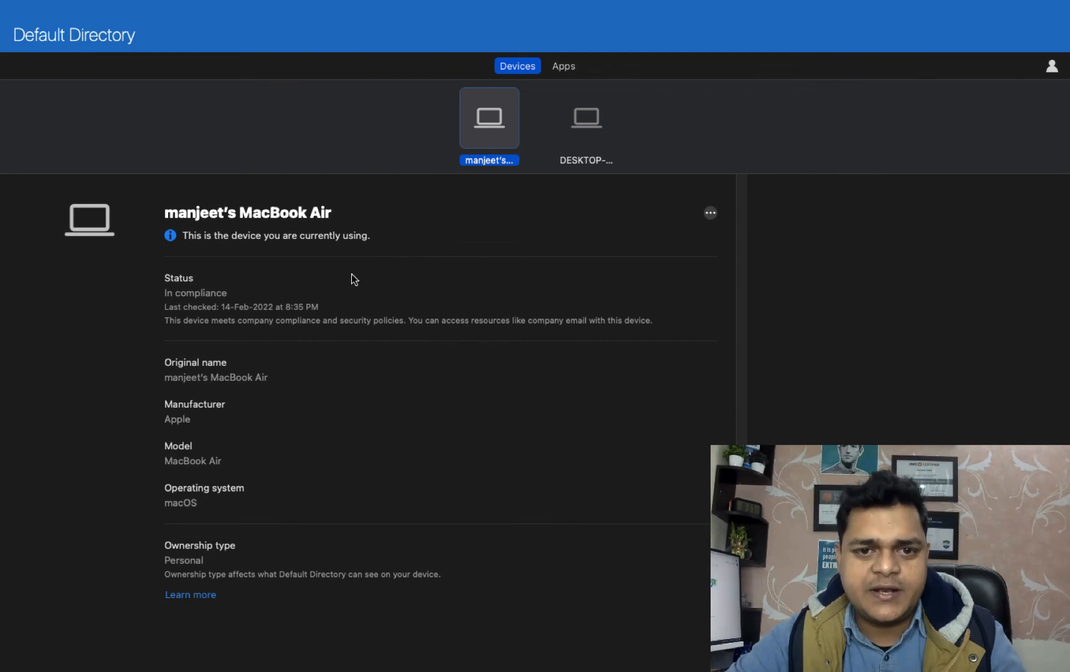
Run Check status on the MacBook Air tile in Company Portal, then switch to the browser.
right_click(497, 158)
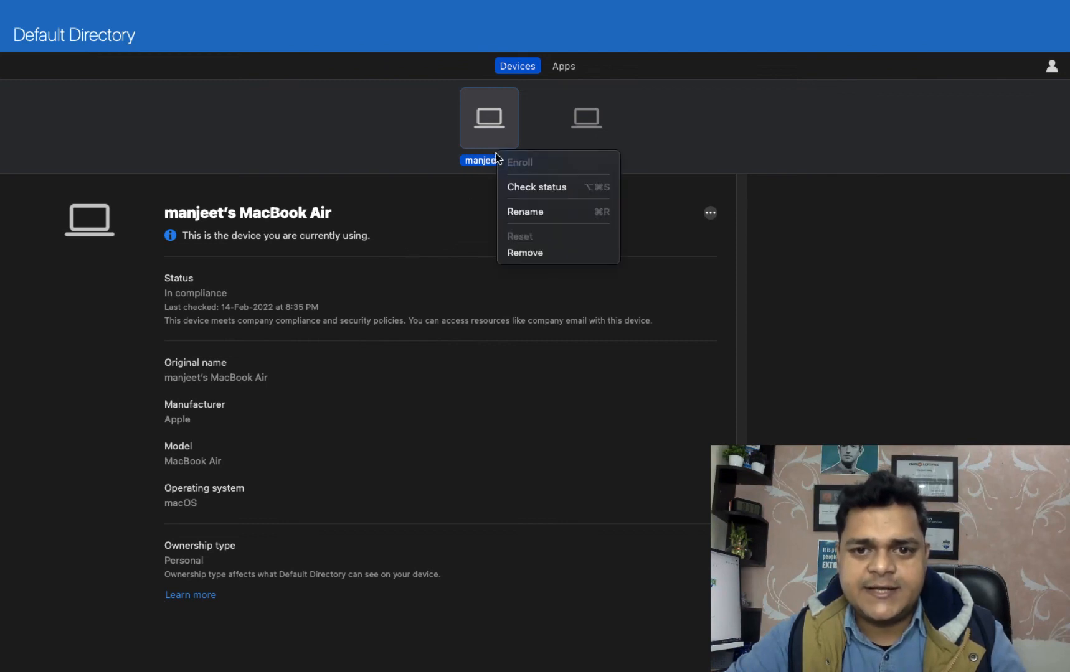
click(532, 185)
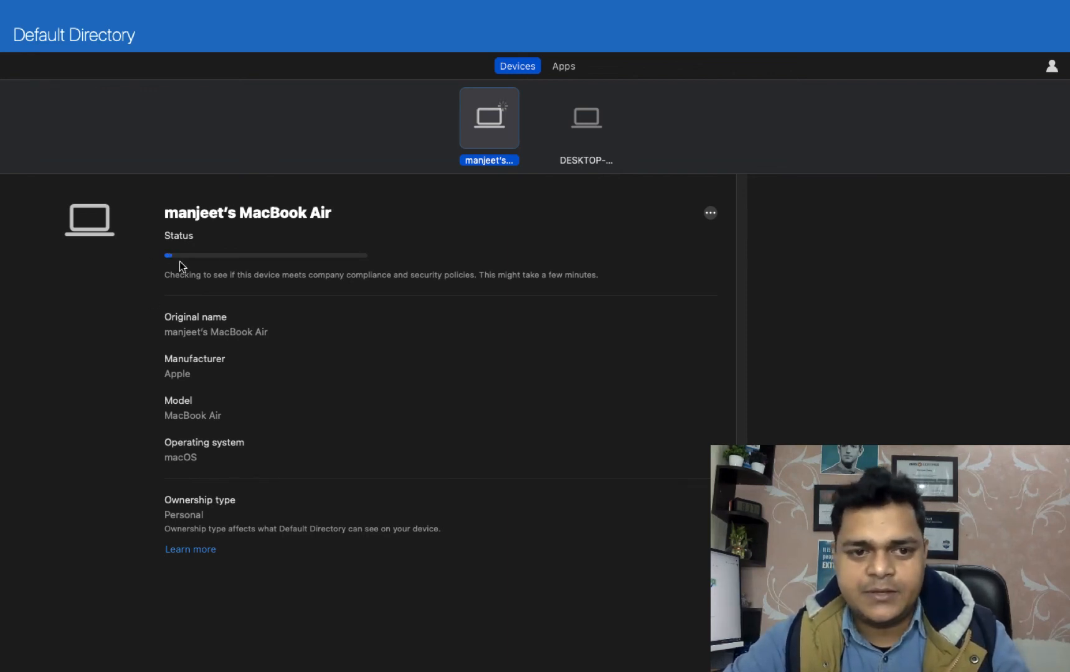
key(ctrl+Right)
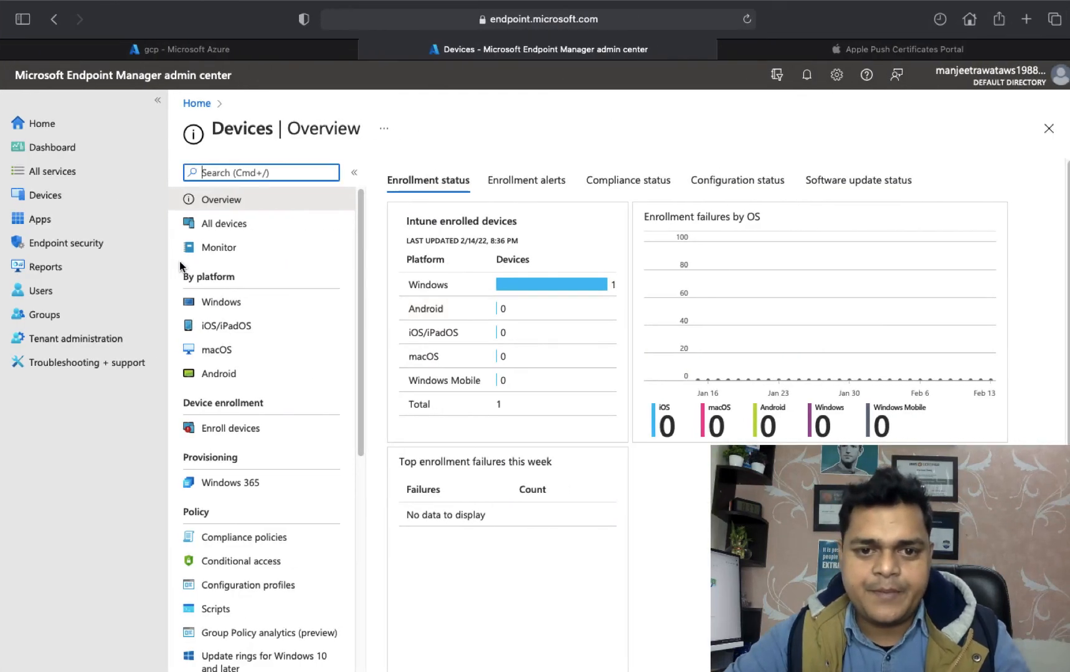
Reload Devices | Overview and open the macOS device list to find the compliant MacBook Air.
click(431, 357)
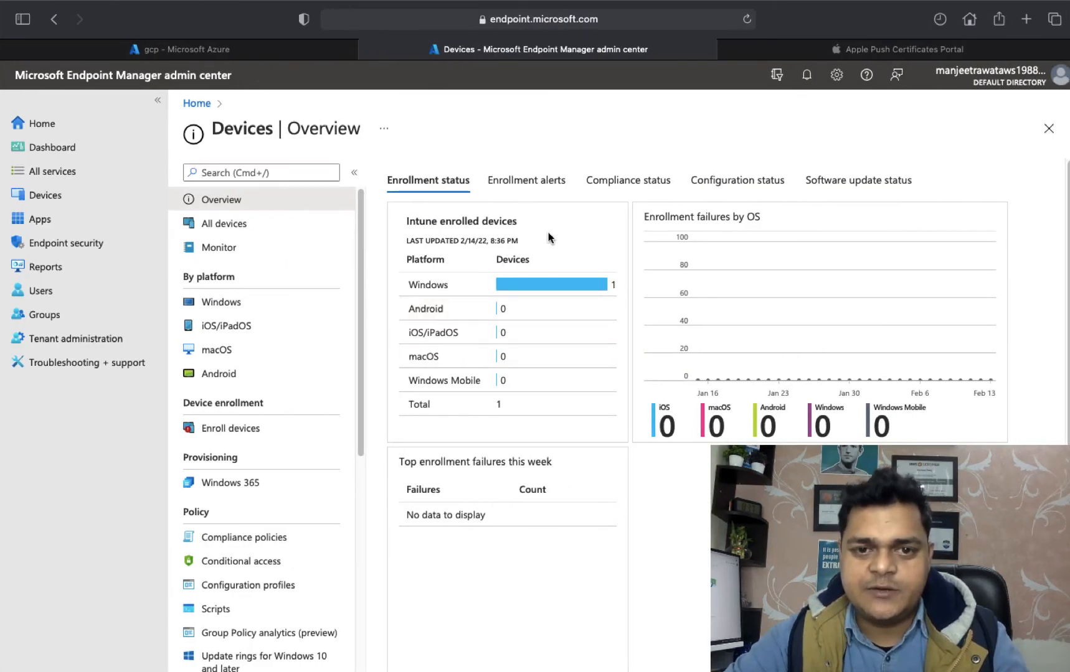
click(747, 20)
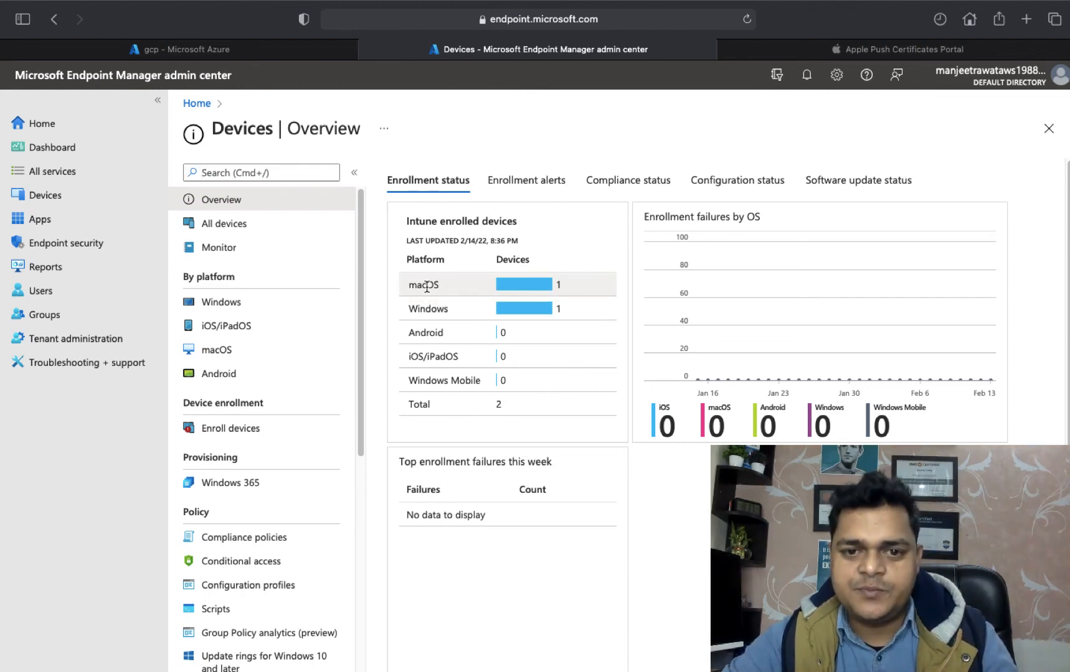
click(218, 351)
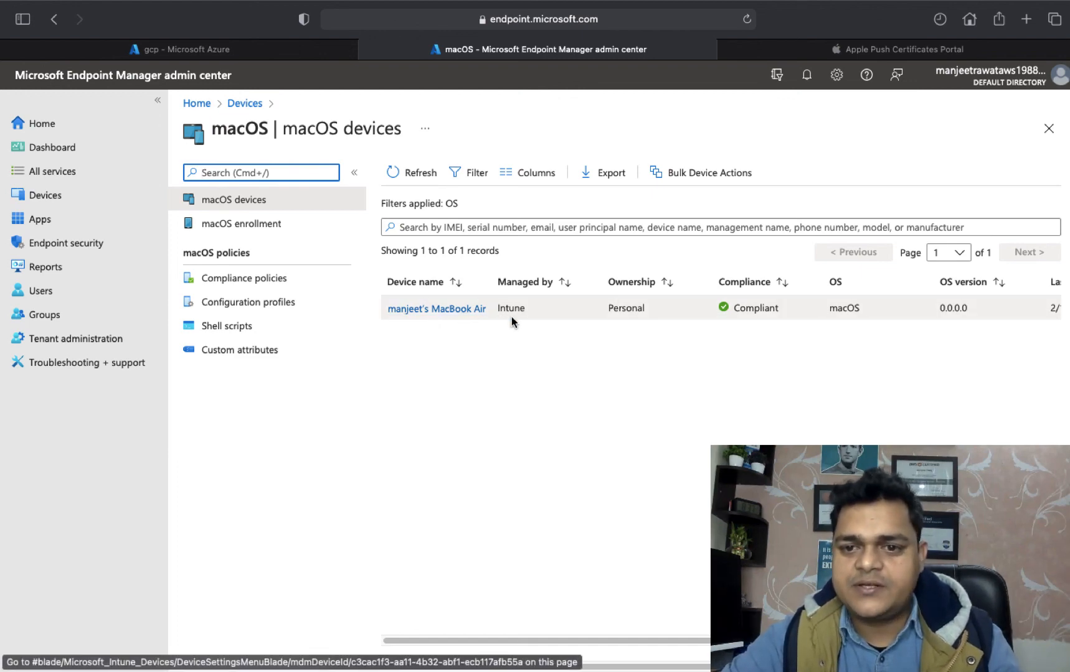
Switch back through Company Portal to the macOS desktop.
key(ctrl+Left)
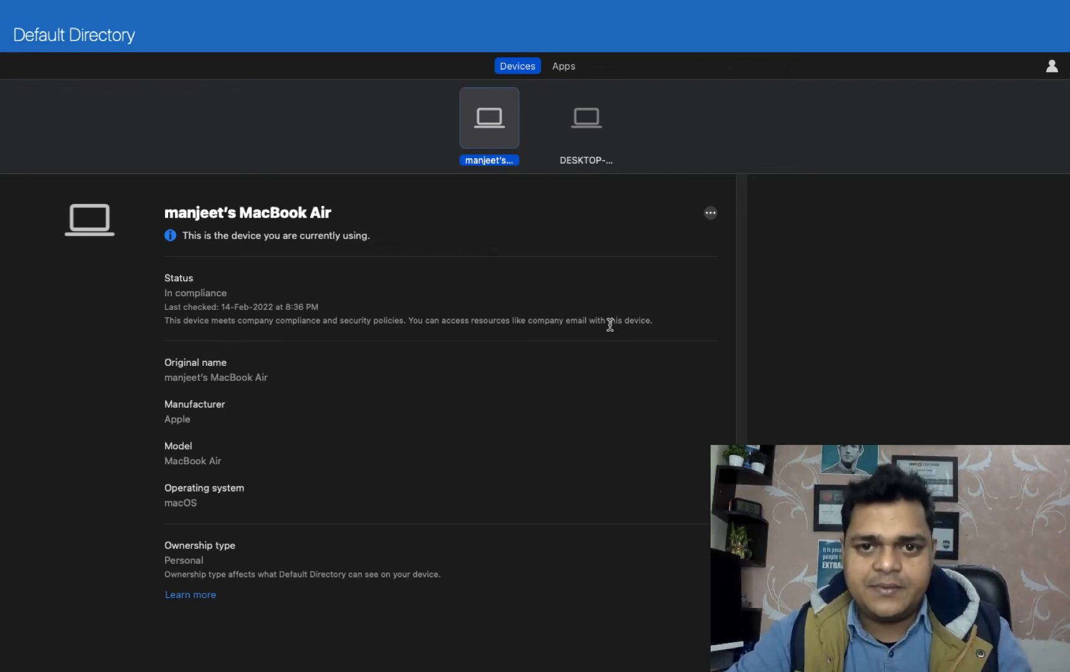
key(ctrl+Left)
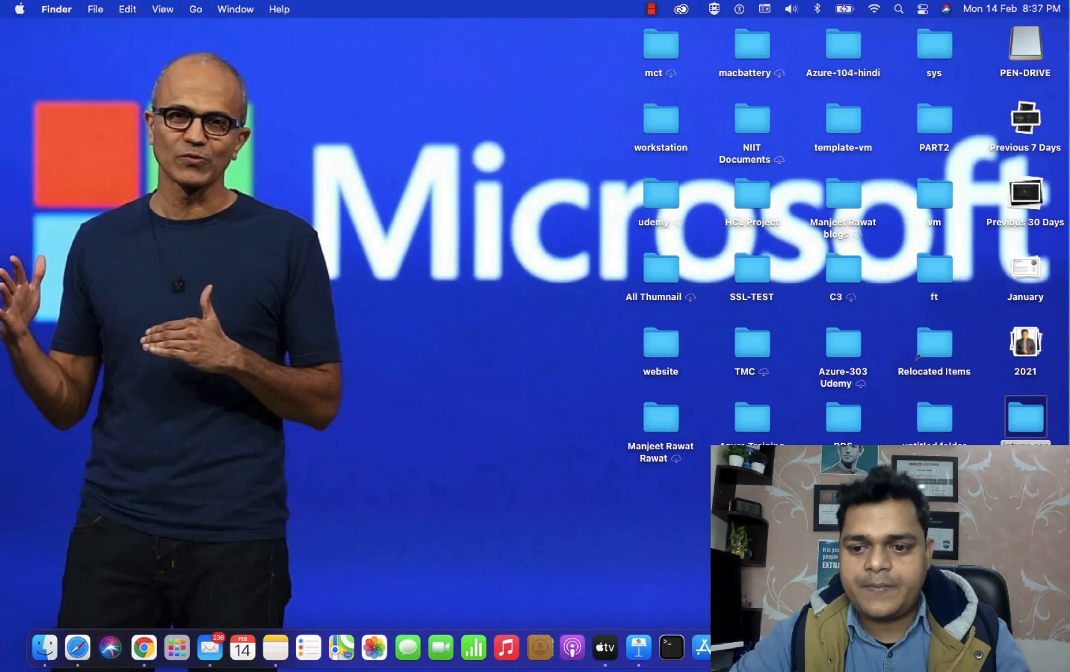
right_click(968, 649)
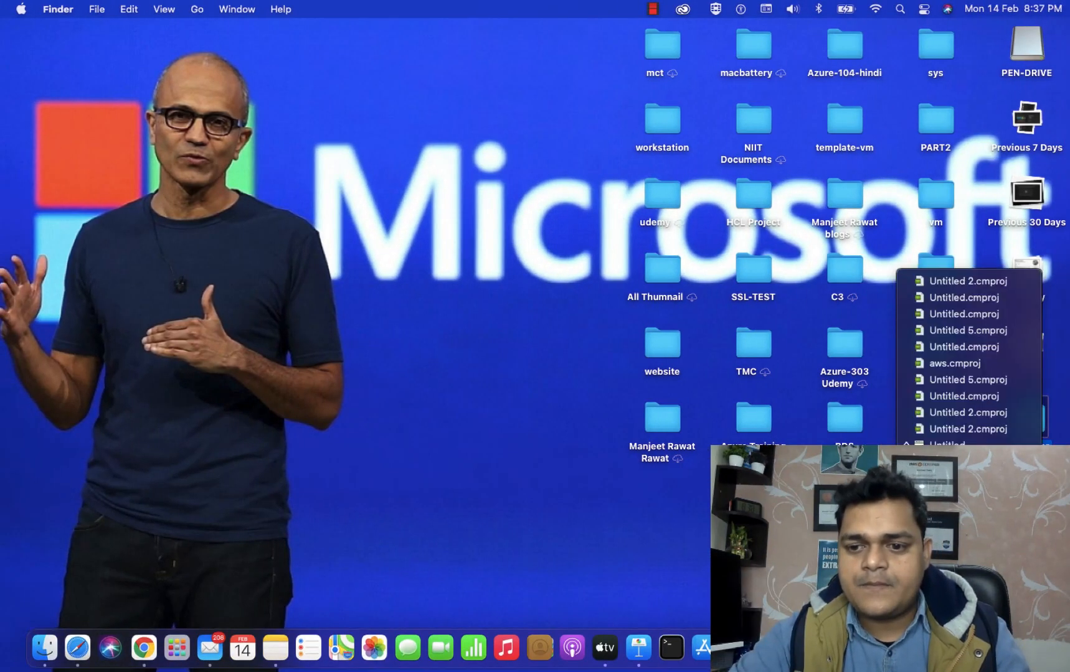